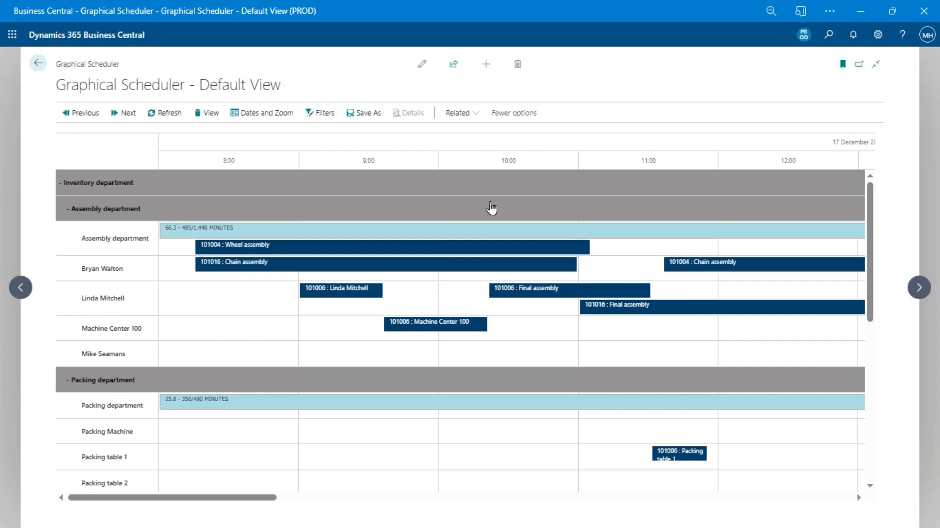
- Examine the departments' schedule and the linked operations of the order whose first operation starts at 9:00 on 17 December
{"action": "mouse_move", "coordinate": [563, 232]}
{"action": "scroll", "coordinate": [191, 321], "scroll_direction": "down", "scroll_amount": 3}
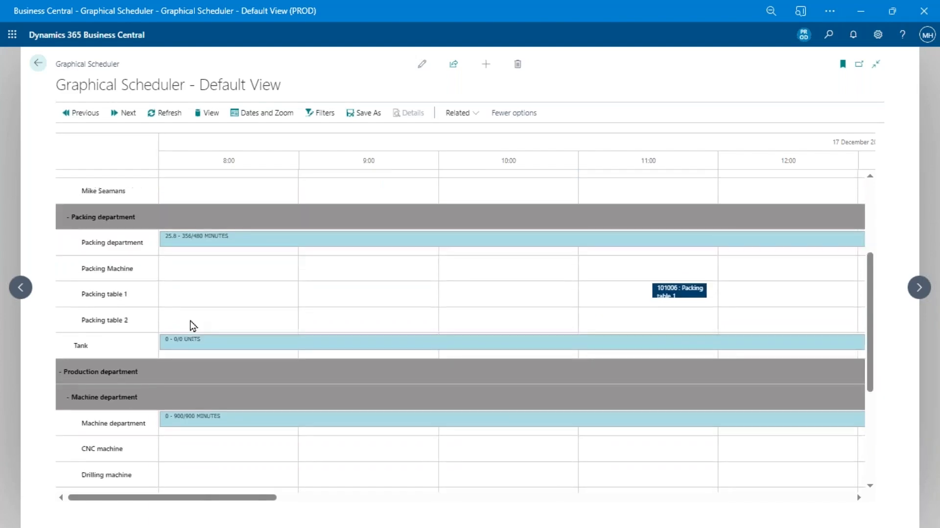
{"action": "scroll", "coordinate": [191, 321], "scroll_direction": "up", "scroll_amount": 3}
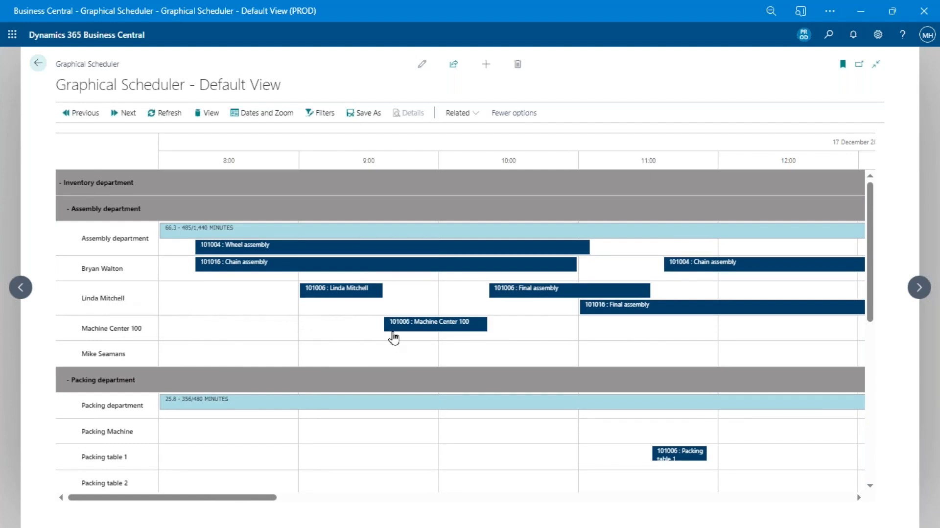
{"action": "left_click", "coordinate": [371, 294]}
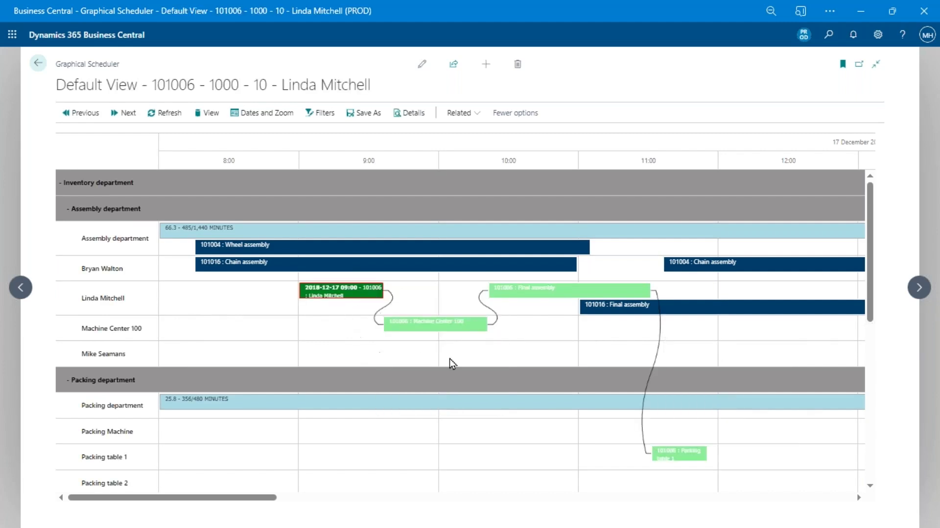
{"action": "mouse_move", "coordinate": [672, 462]}
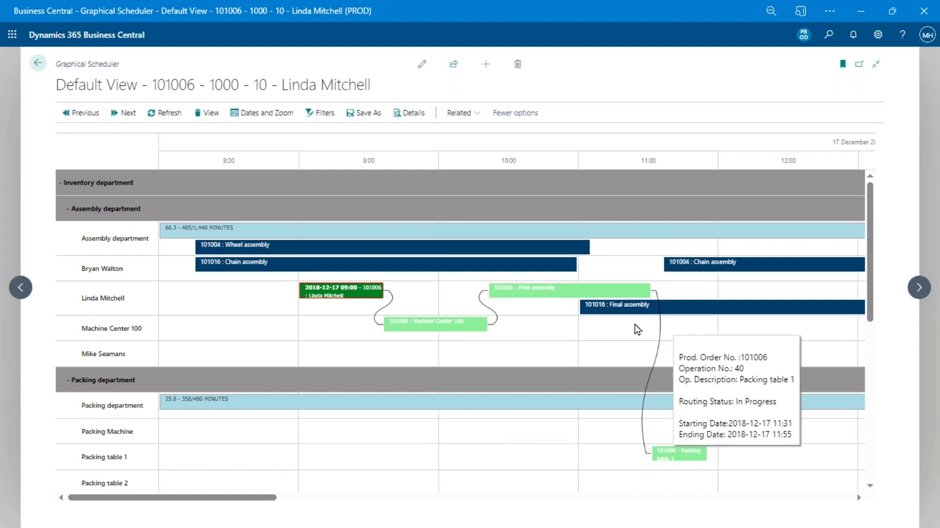
{"action": "mouse_move", "coordinate": [600, 294]}
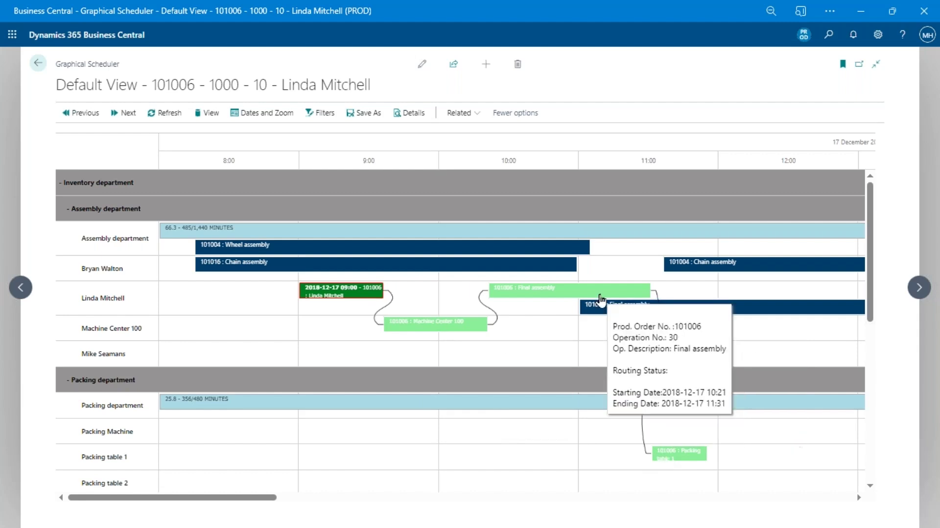
{"action": "left_click", "coordinate": [512, 346]}
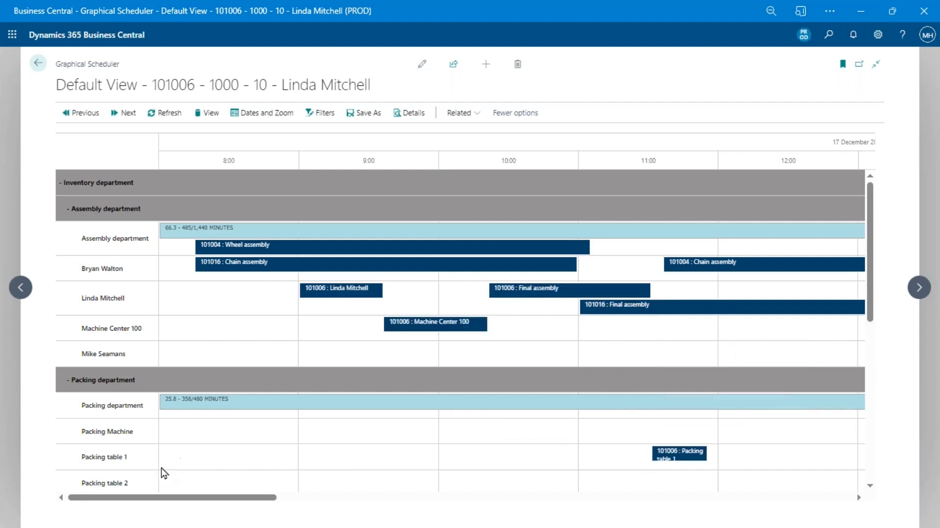
- Examine the red-outlined Chain assembly operation at 8:00 on 18 December and the operations linked to it
{"action": "left_click_drag", "start_coordinate": [175, 498], "coordinate": [435, 497]}
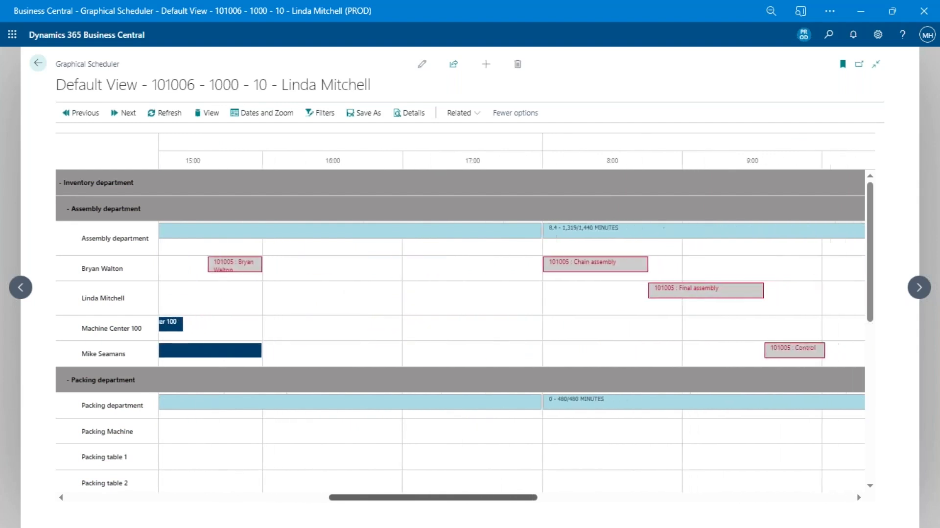
{"action": "left_click", "coordinate": [618, 271]}
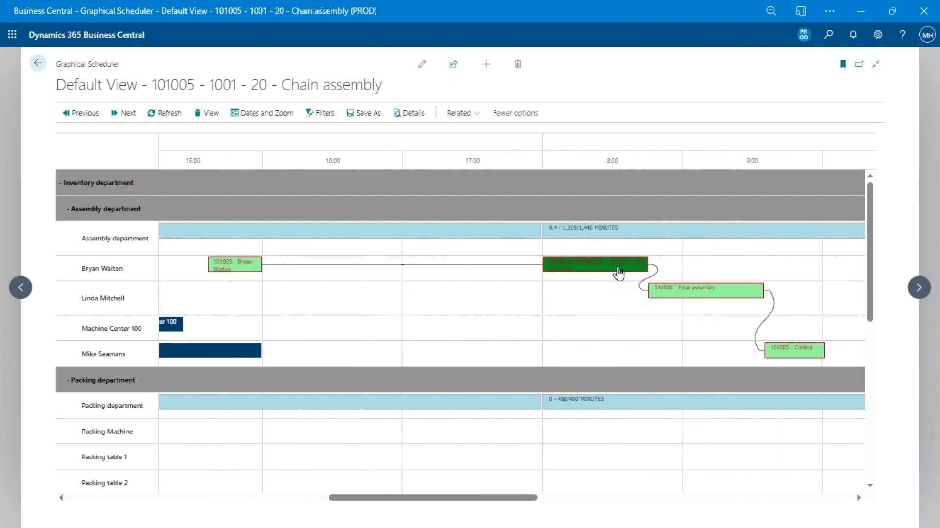
{"action": "left_click", "coordinate": [589, 306]}
{"action": "mouse_move", "coordinate": [565, 273]}
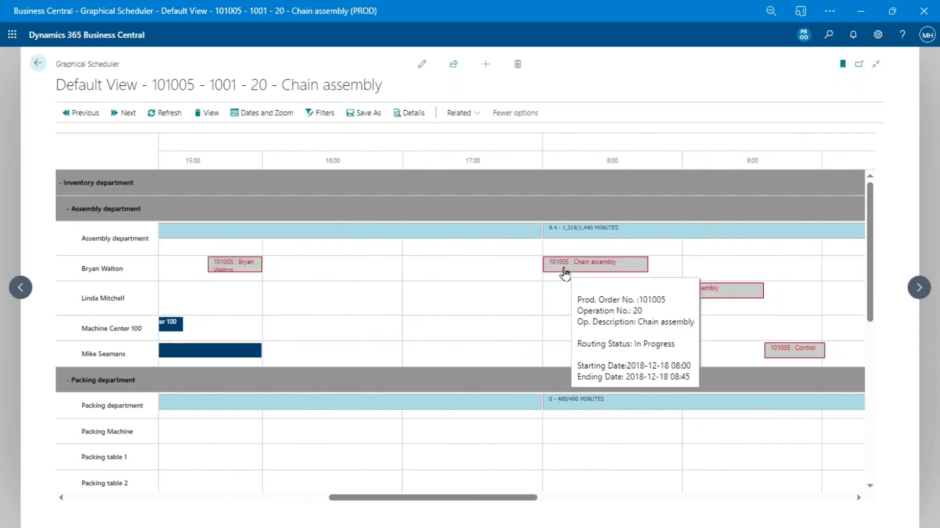
{"action": "left_click", "coordinate": [565, 274]}
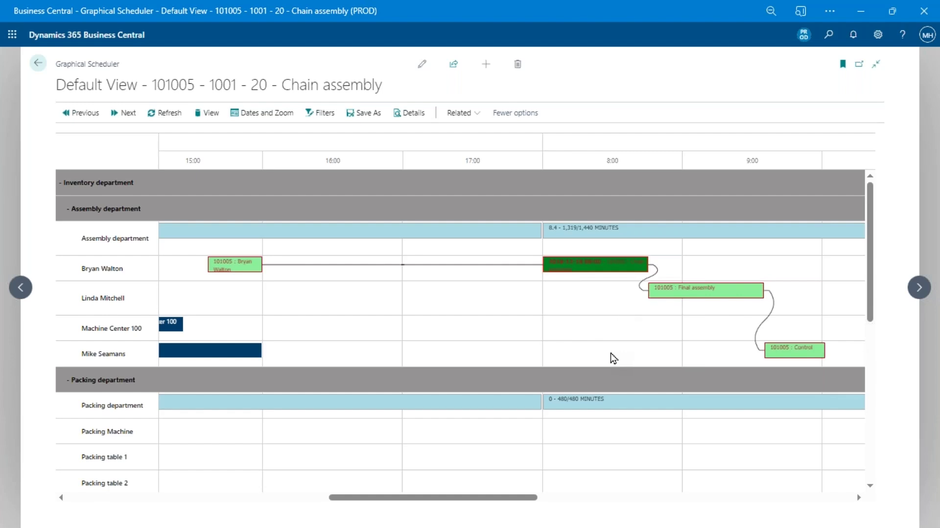
{"action": "left_click", "coordinate": [595, 286]}
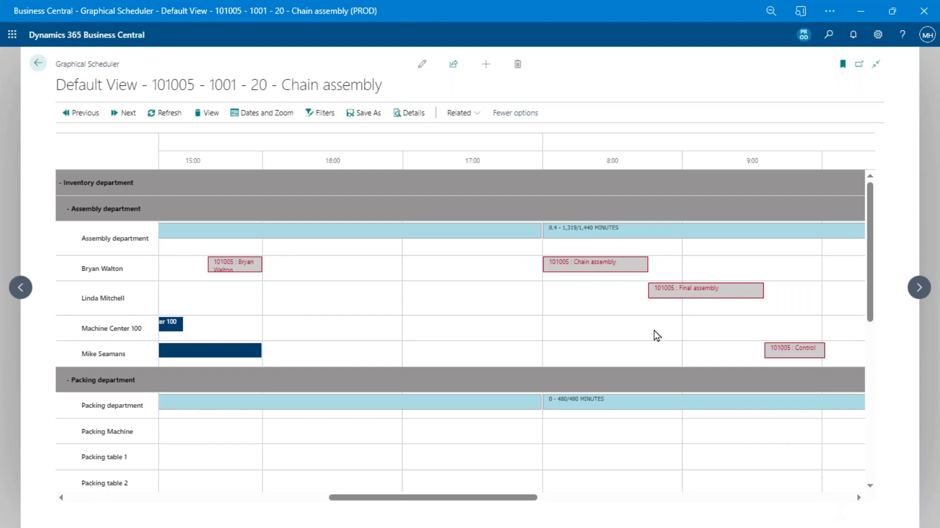
{"action": "mouse_move", "coordinate": [583, 276]}
- Reschedule the Assembly department's 9:00 operation on 17 December to start at 10:00
{"action": "left_click_drag", "start_coordinate": [493, 498], "coordinate": [203, 521]}
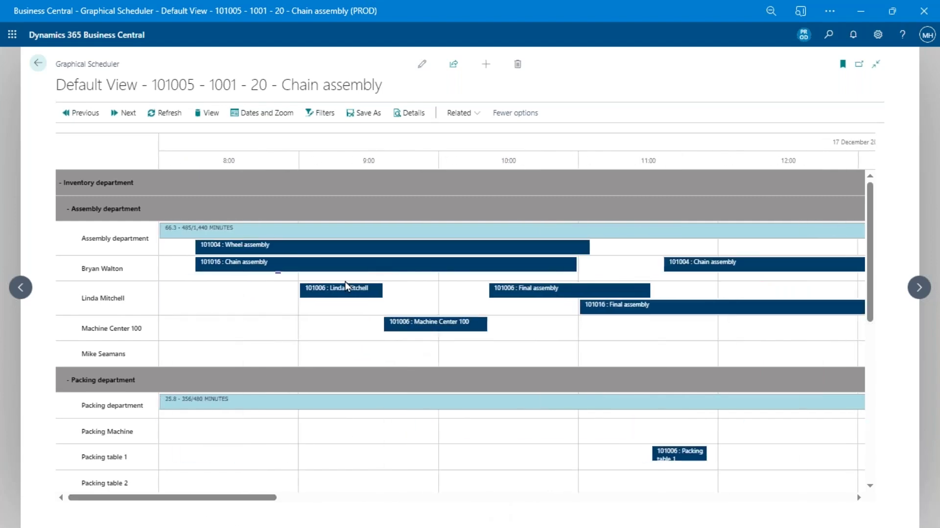
{"action": "left_click", "coordinate": [352, 294]}
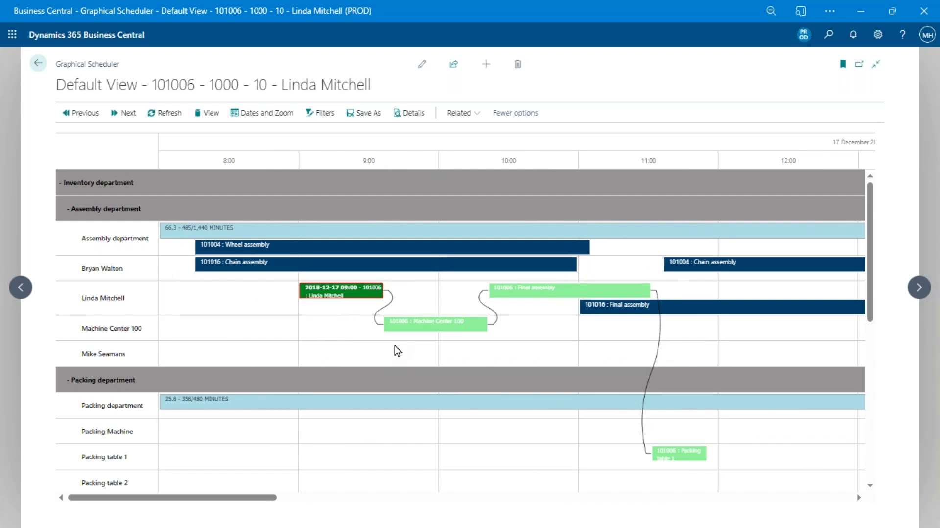
{"action": "mouse_move", "coordinate": [324, 297]}
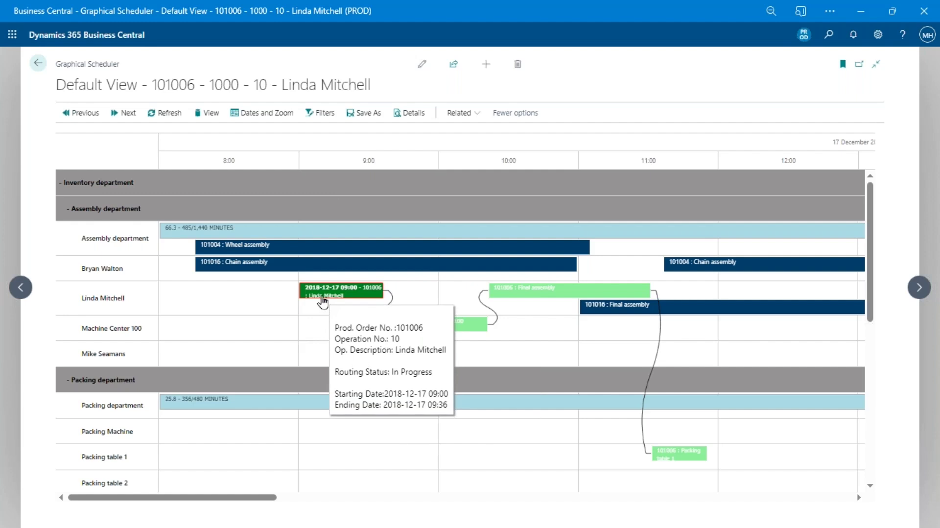
{"action": "left_click_drag", "start_coordinate": [322, 300], "coordinate": [460, 297]}
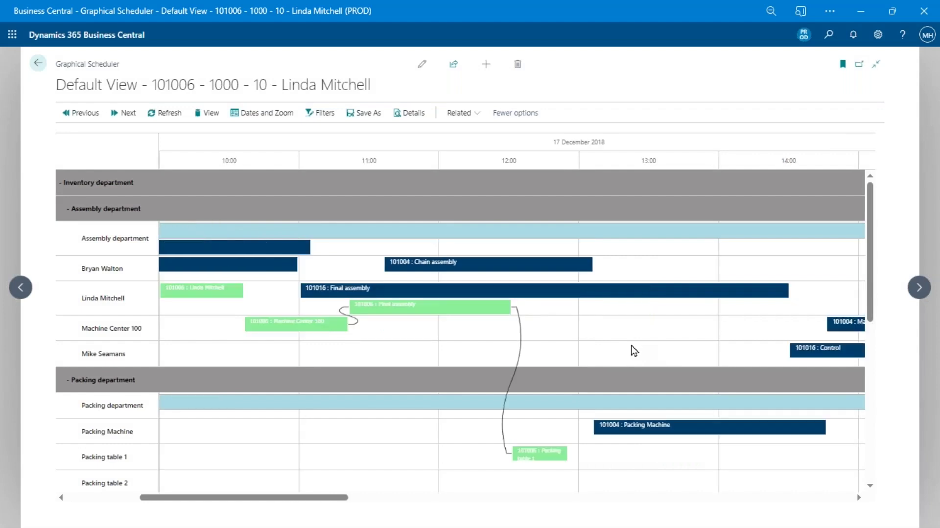
- Review the rescheduled order's linked operations, including Machine Center 100, Final assembly and Packing table 1
{"action": "left_click", "coordinate": [214, 293]}
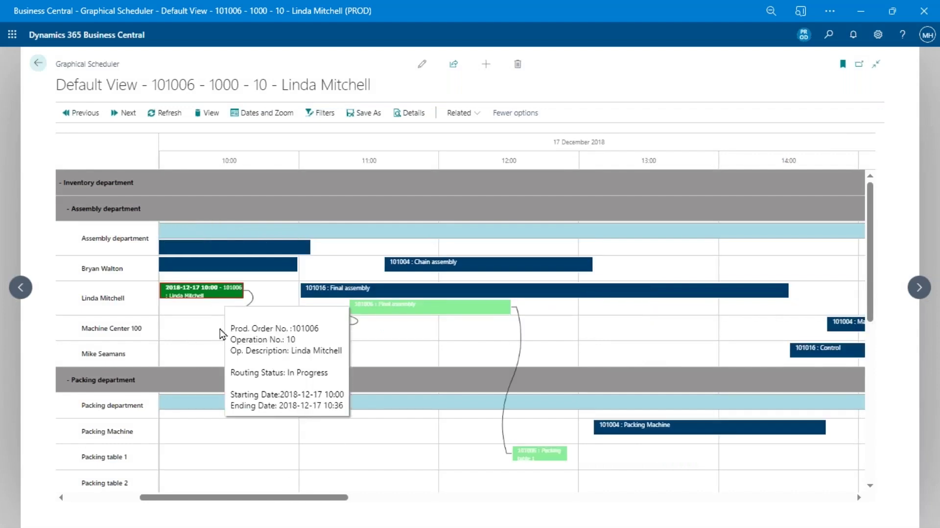
{"action": "mouse_move", "coordinate": [669, 431]}
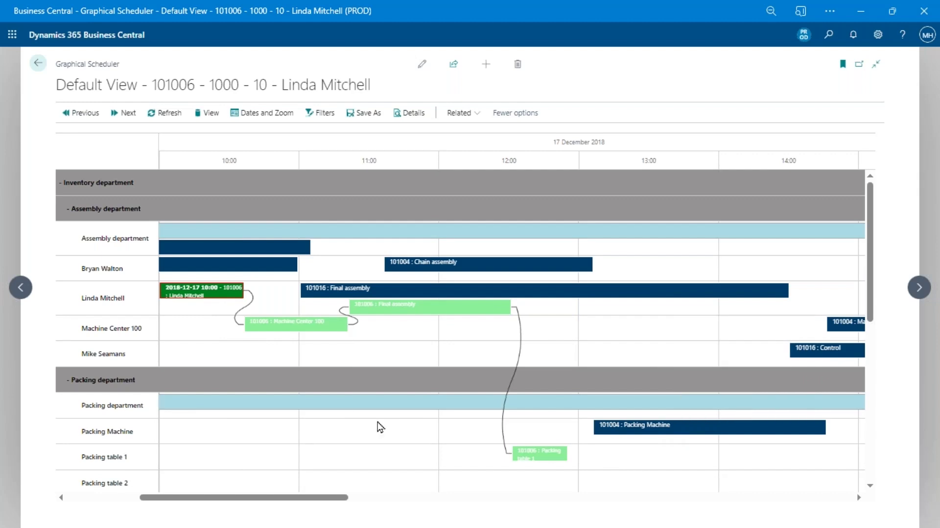
{"action": "mouse_move", "coordinate": [550, 461]}
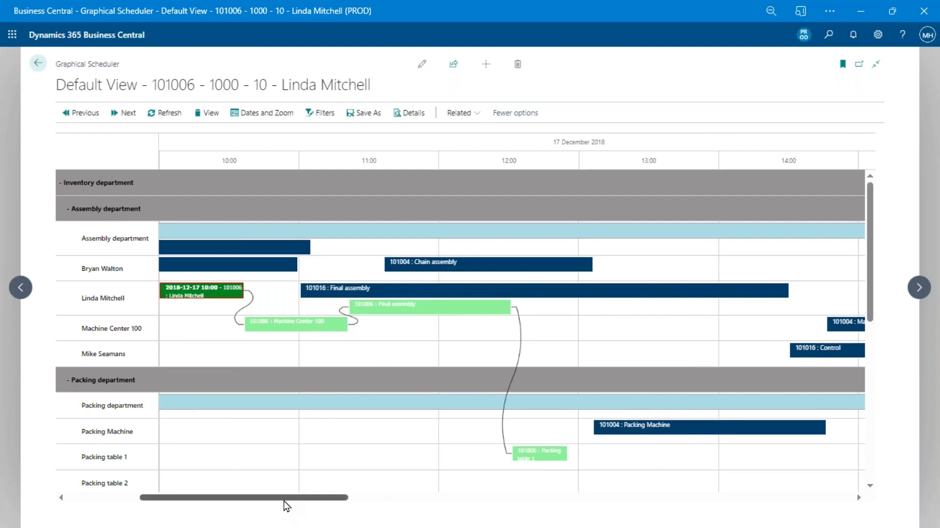
{"action": "left_click_drag", "start_coordinate": [285, 499], "coordinate": [245, 498]}
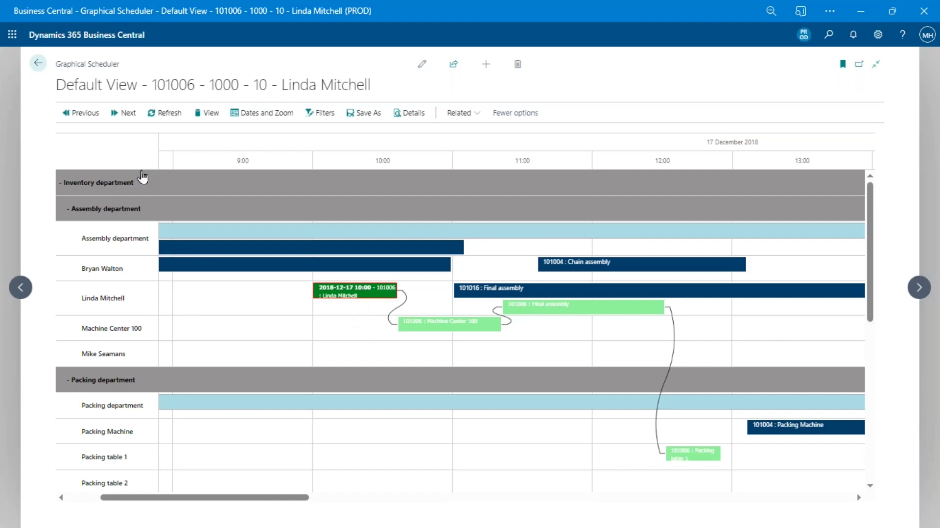
{"action": "mouse_move", "coordinate": [450, 336]}
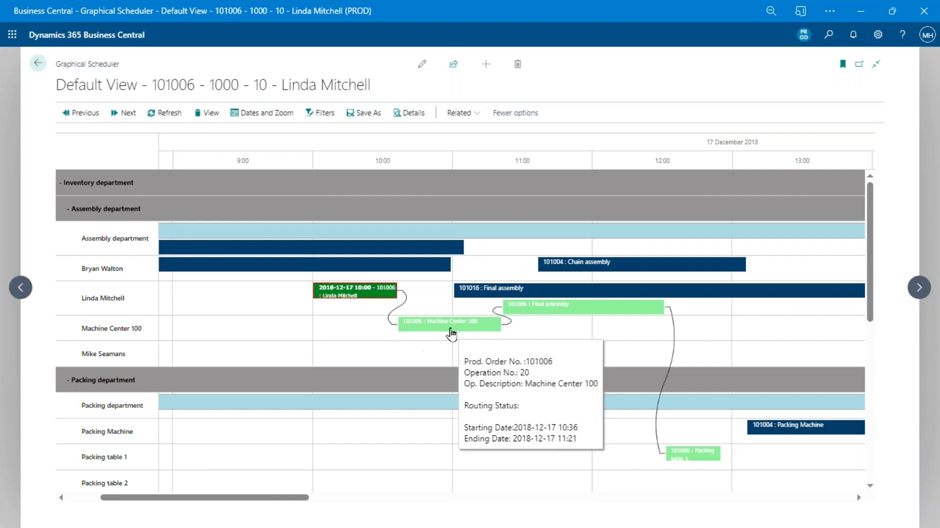
{"action": "left_click", "coordinate": [450, 332]}
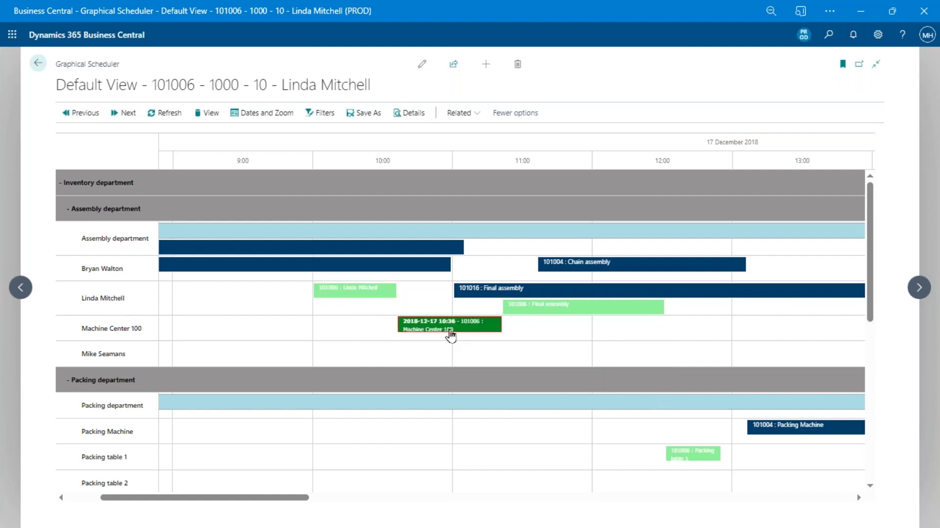
{"action": "left_click", "coordinate": [582, 311]}
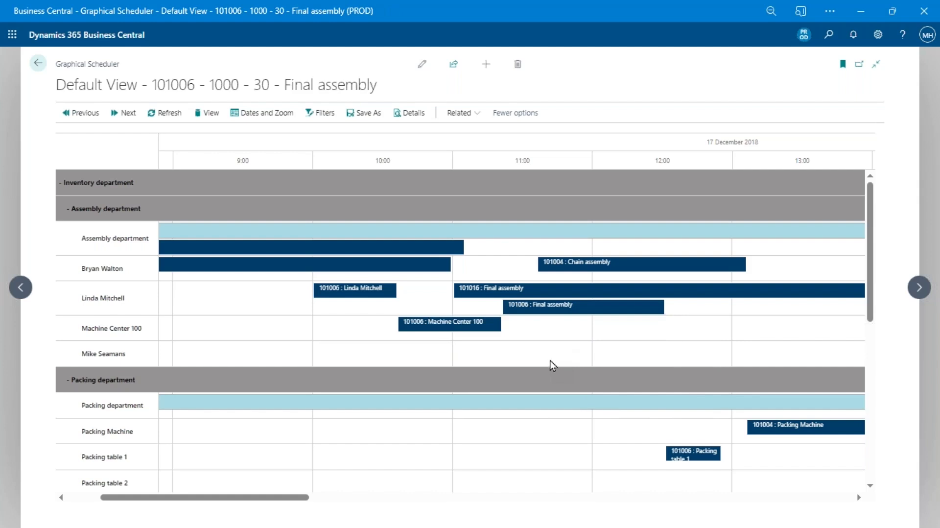
- Check how the Final assembly operation starting at 11:00 is linked to its preceding Chain assembly operation
{"action": "left_click", "coordinate": [507, 294]}
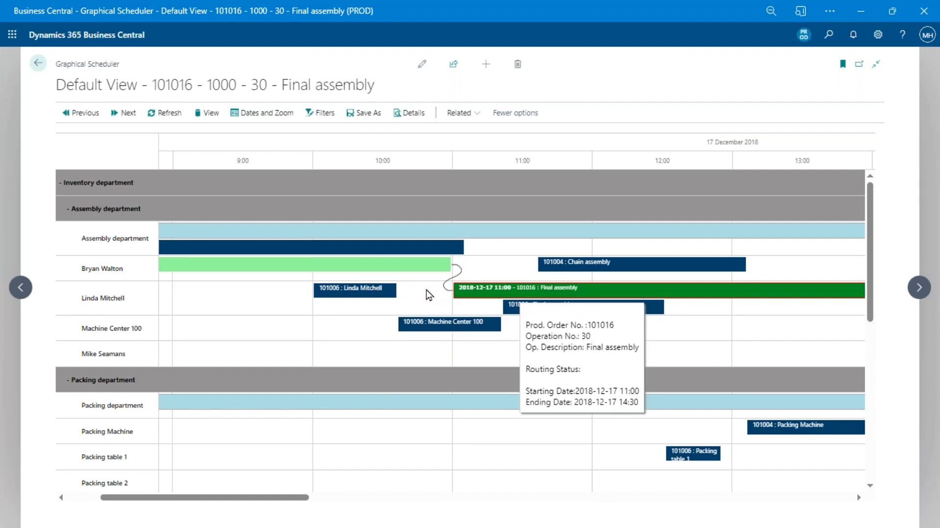
{"action": "left_click_drag", "start_coordinate": [261, 506], "coordinate": [186, 511]}
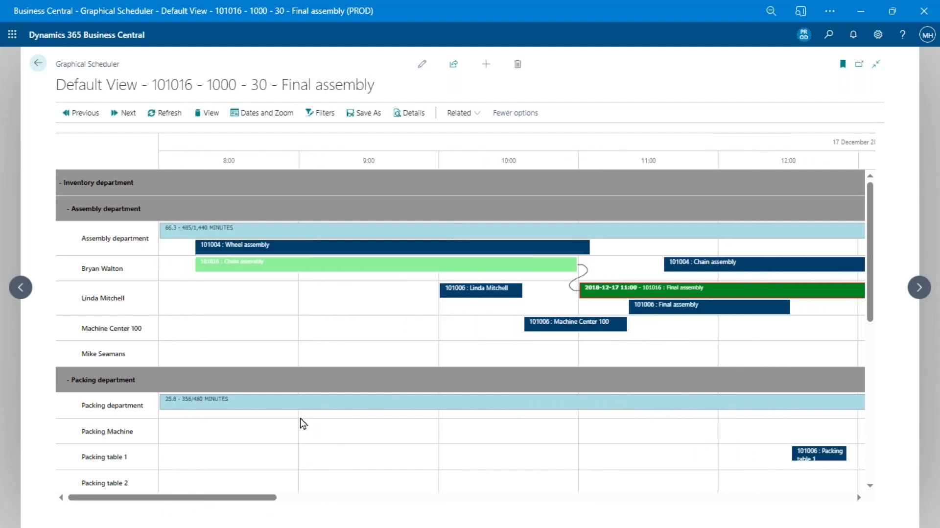
{"action": "left_click", "coordinate": [408, 275]}
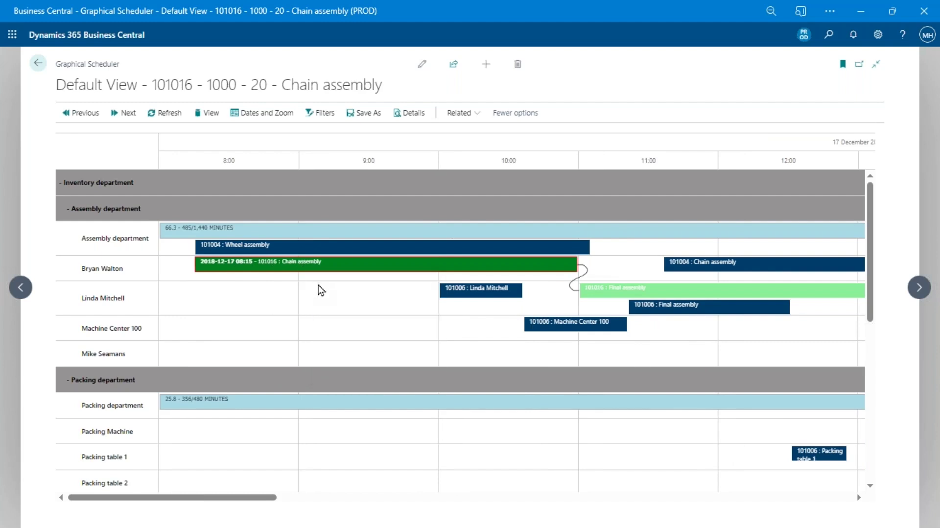
{"action": "left_click", "coordinate": [349, 291]}
{"action": "mouse_move", "coordinate": [322, 266]}
- Inspect the Assembly department's load, effective capacity and available minutes for 17 December
{"action": "mouse_move", "coordinate": [305, 241]}
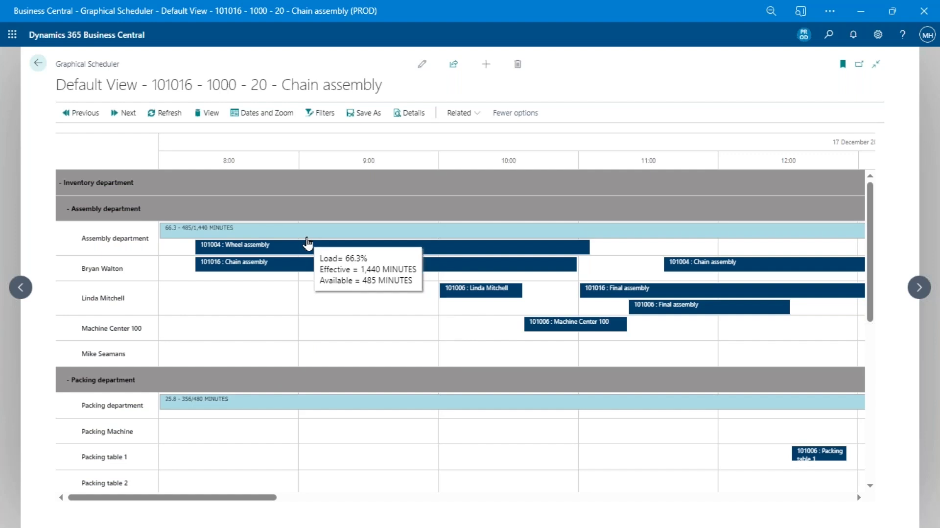
{"action": "left_click", "coordinate": [275, 238]}
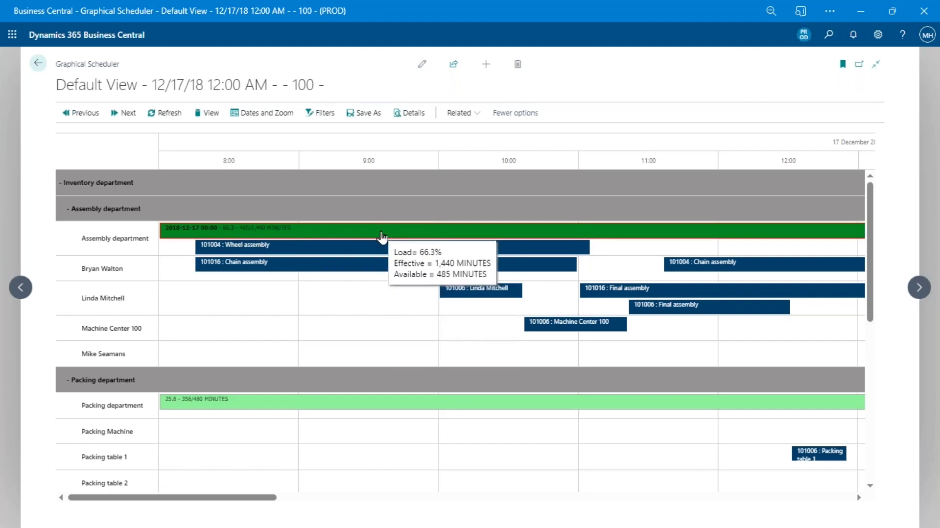
{"action": "left_click", "coordinate": [403, 304]}
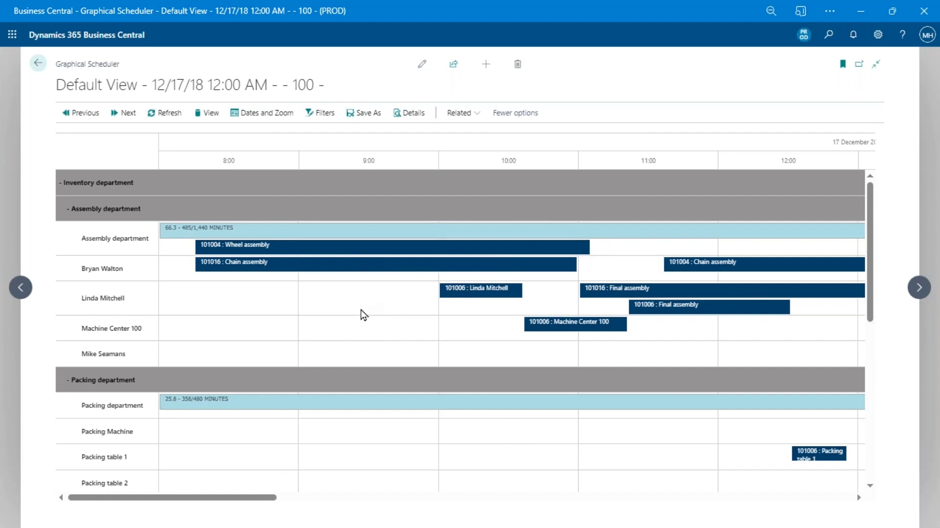
- View the released production order behind the Chain assembly operation starting at 8:15, and close its details
{"action": "left_click", "coordinate": [407, 267]}
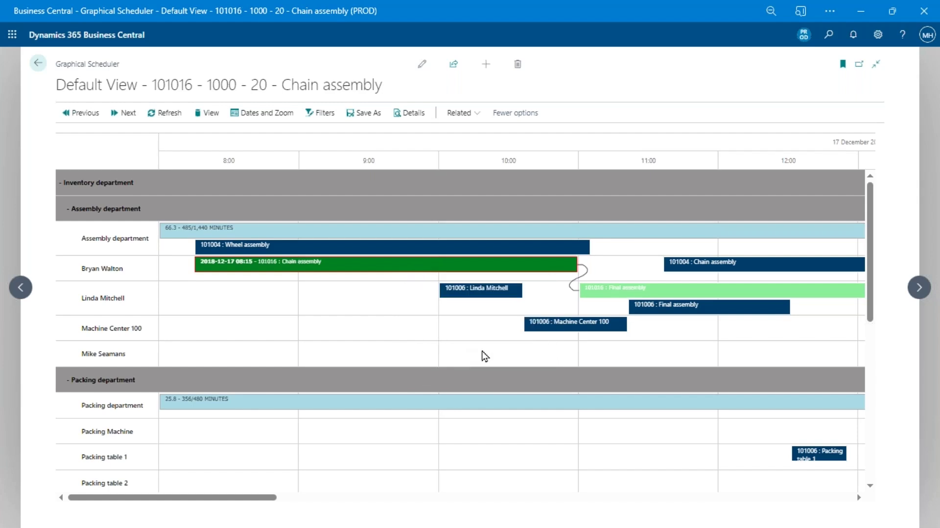
{"action": "left_click", "coordinate": [423, 118]}
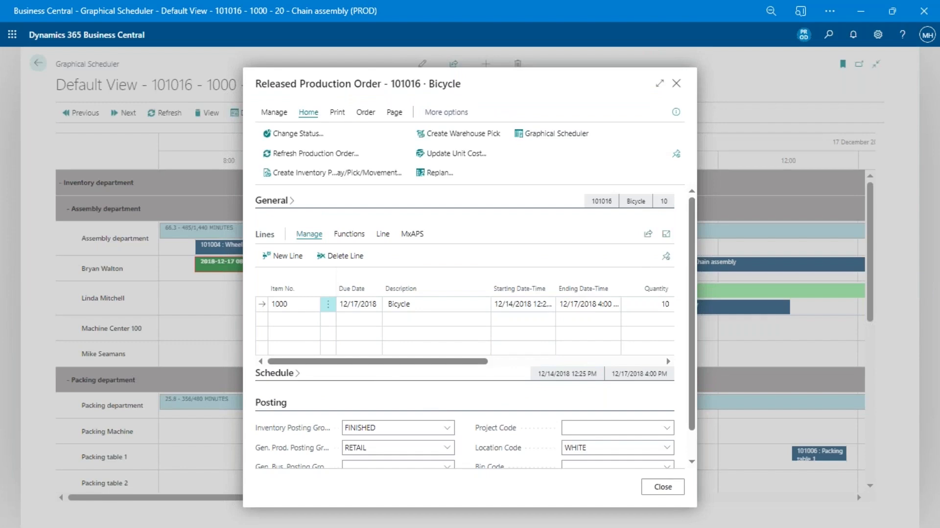
{"action": "left_click", "coordinate": [676, 83]}
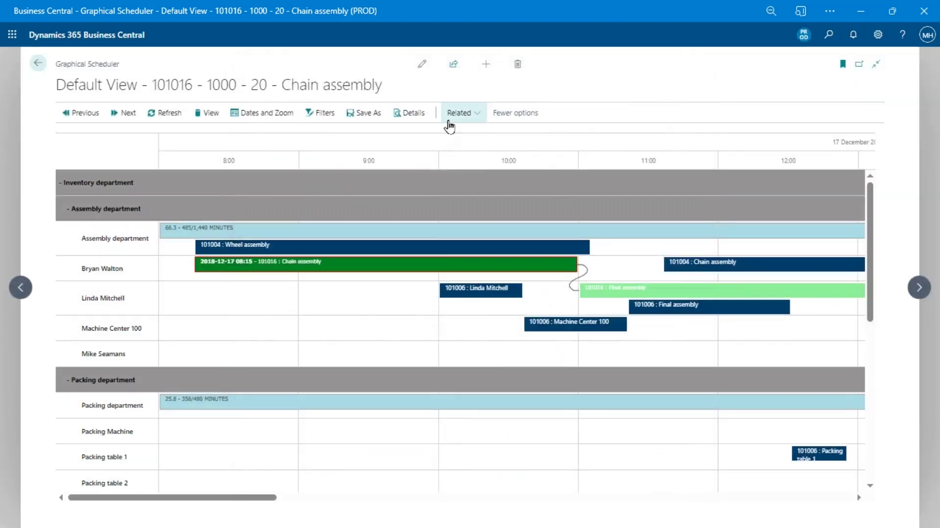
{"action": "left_click", "coordinate": [450, 121]}
{"action": "mouse_move", "coordinate": [494, 174]}
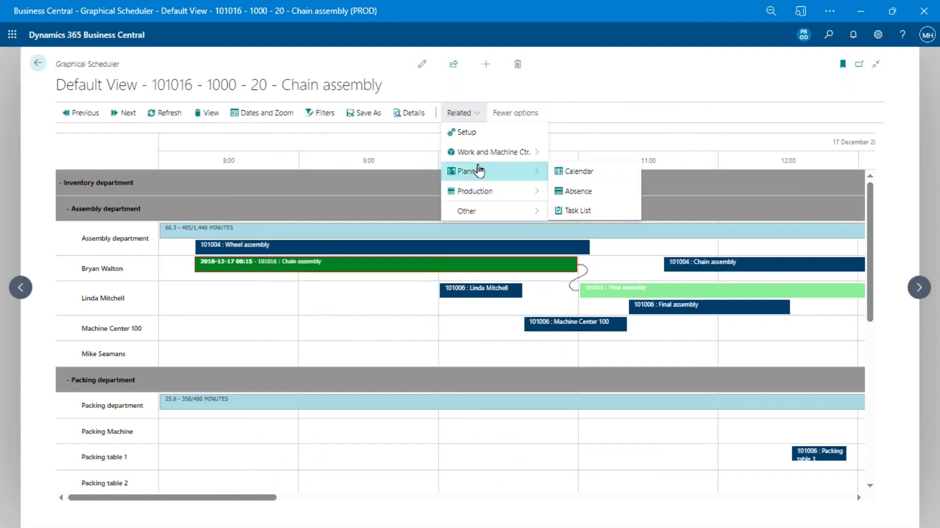
{"action": "mouse_move", "coordinate": [503, 158]}
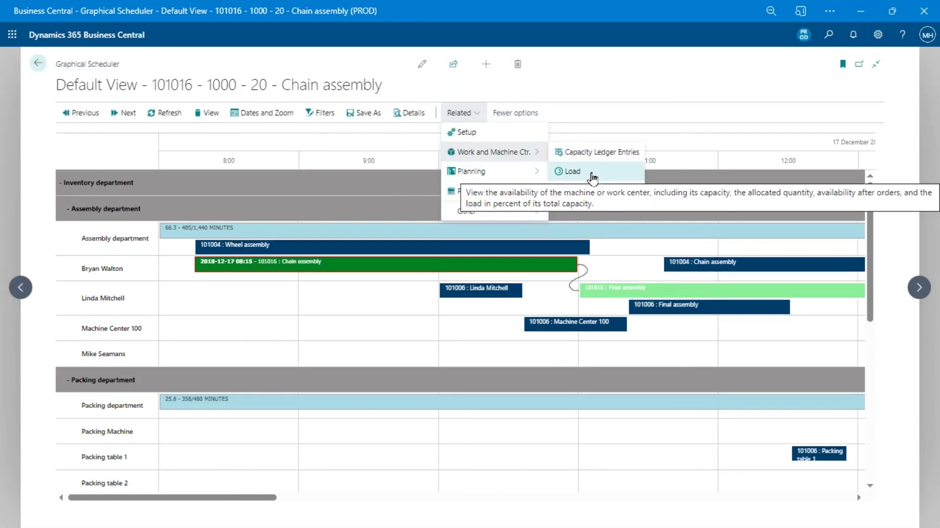
{"action": "mouse_move", "coordinate": [484, 198]}
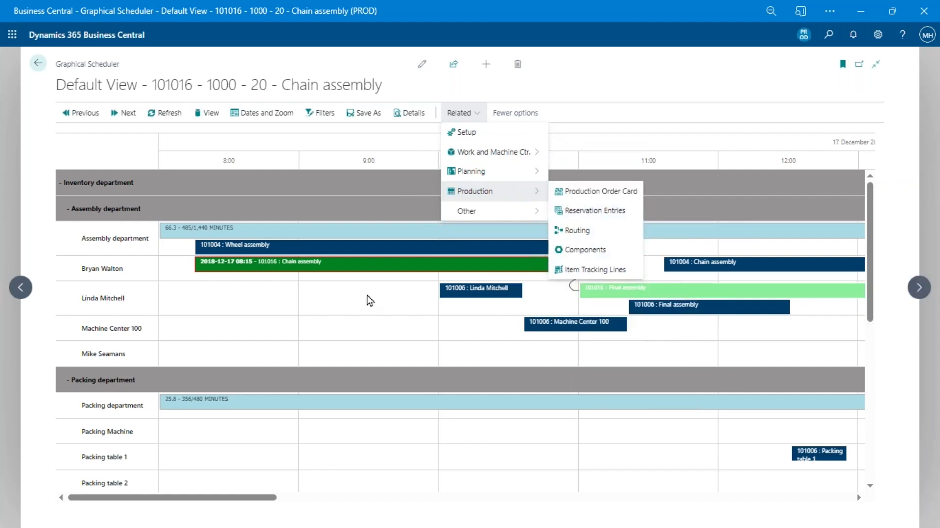
{"action": "left_click", "coordinate": [664, 116]}
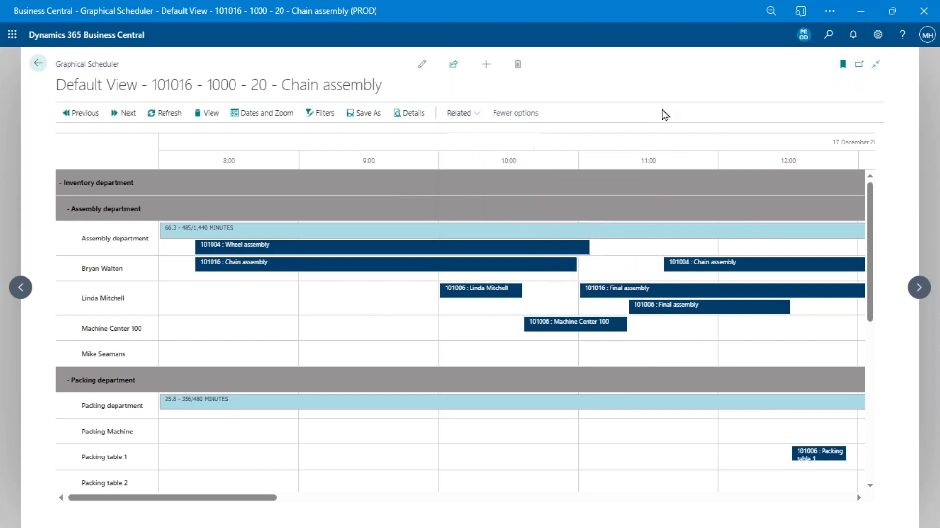
- Select the Machine Center 100 operation starting at 10:36 and review the related production pages available for it
{"action": "left_click", "coordinate": [576, 328]}
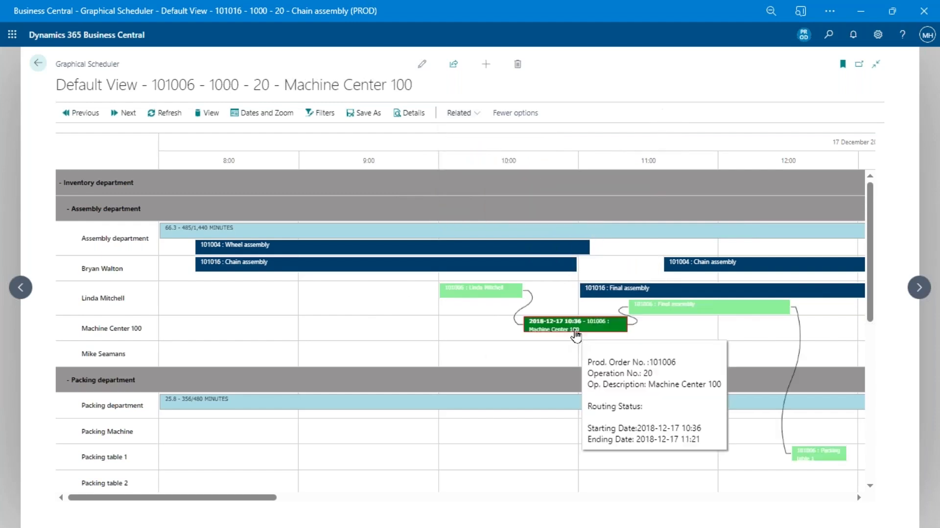
{"action": "left_click", "coordinate": [463, 114]}
{"action": "mouse_move", "coordinate": [474, 196]}
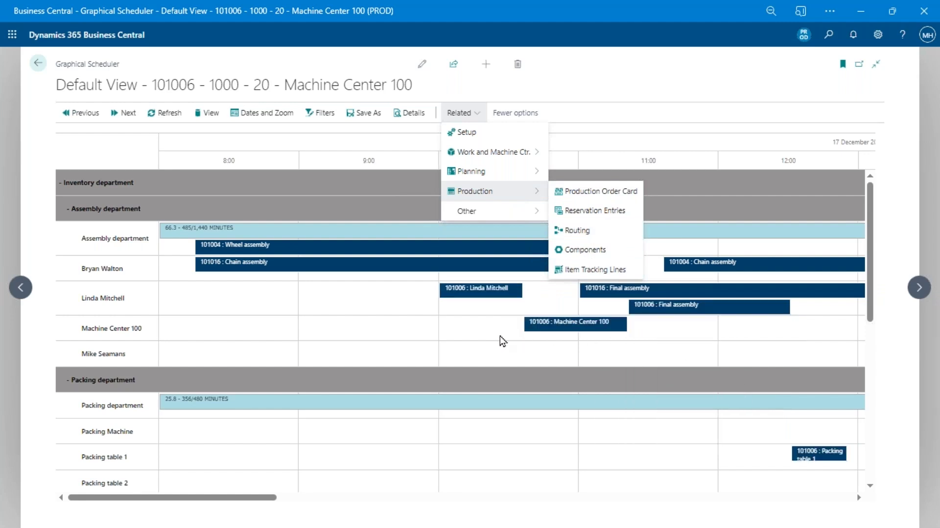
{"action": "left_click", "coordinate": [626, 119]}
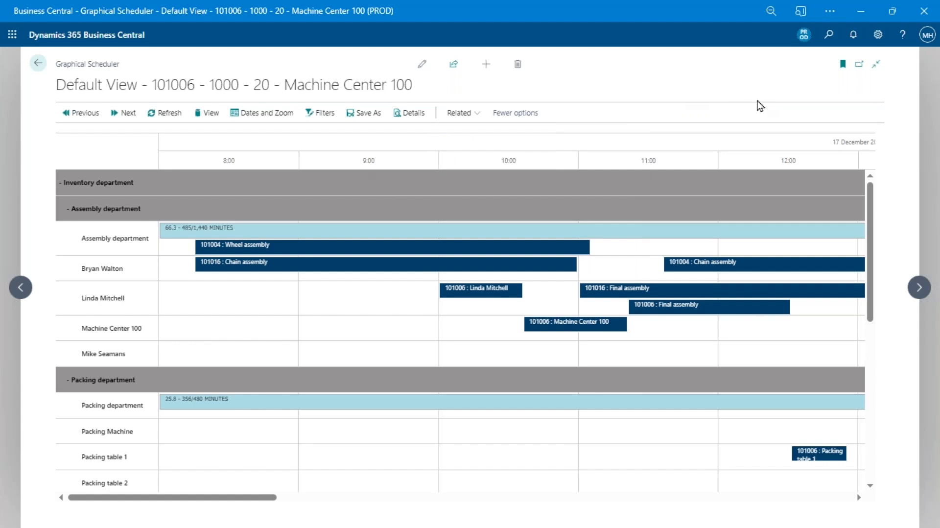
- Open the DEFAULT scheduler view for editing and set its cell height to 35
{"action": "left_click", "coordinate": [210, 123]}
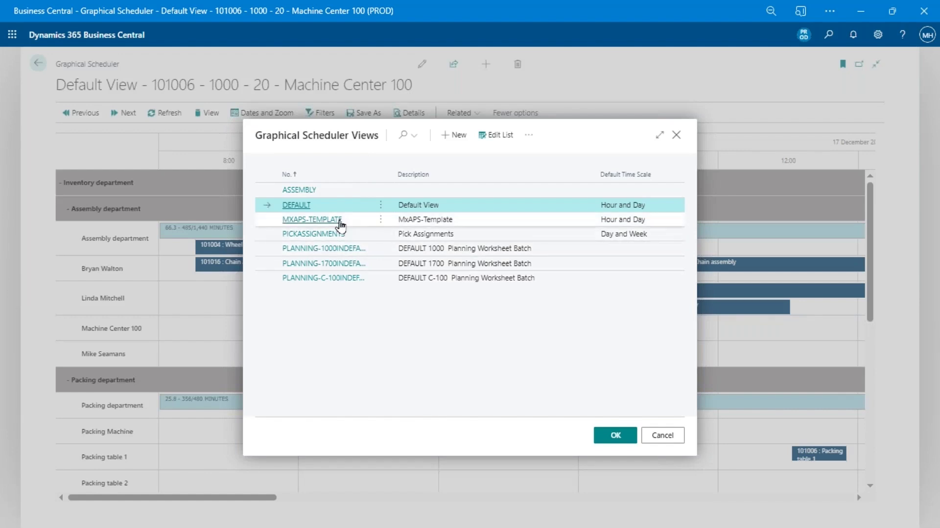
{"action": "left_click", "coordinate": [386, 206]}
{"action": "left_click", "coordinate": [361, 259]}
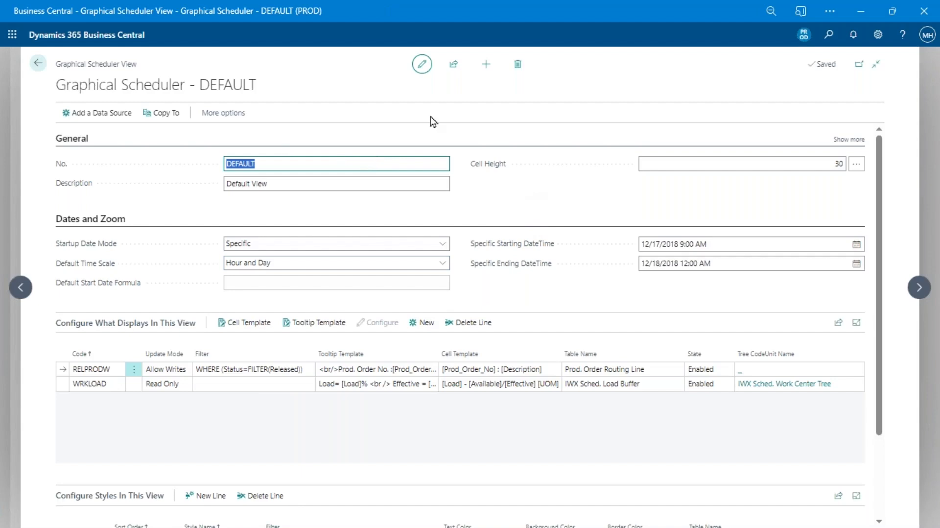
{"action": "left_click", "coordinate": [790, 165]}
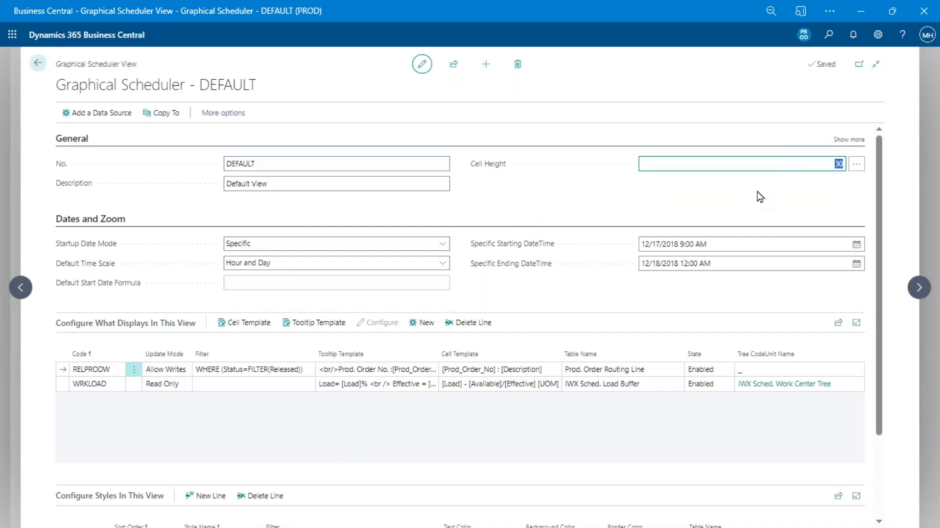
{"action": "key", "text": "Tab"}
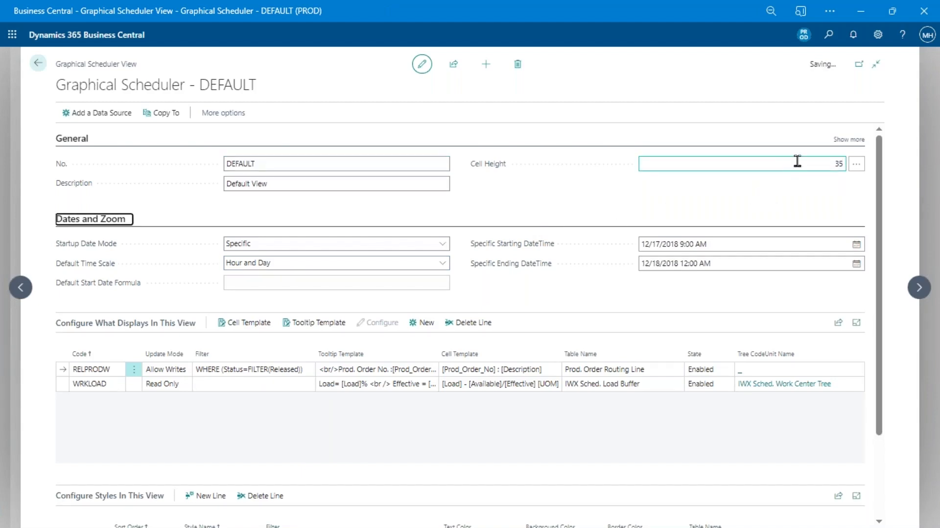
{"action": "left_click", "coordinate": [719, 167]}
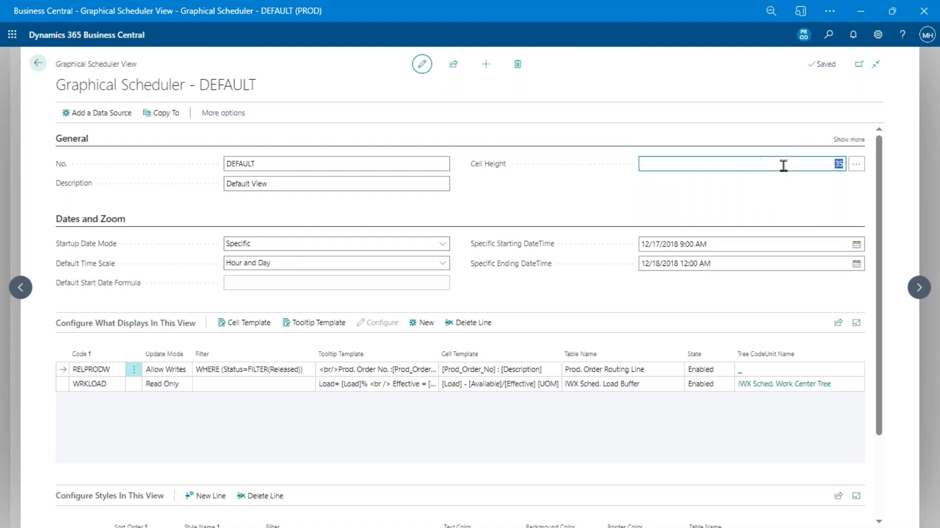
- Review the view's additional General settings, including tree filters and capacity sorting, and collapse the Dates and Zoom section
{"action": "left_click", "coordinate": [849, 139]}
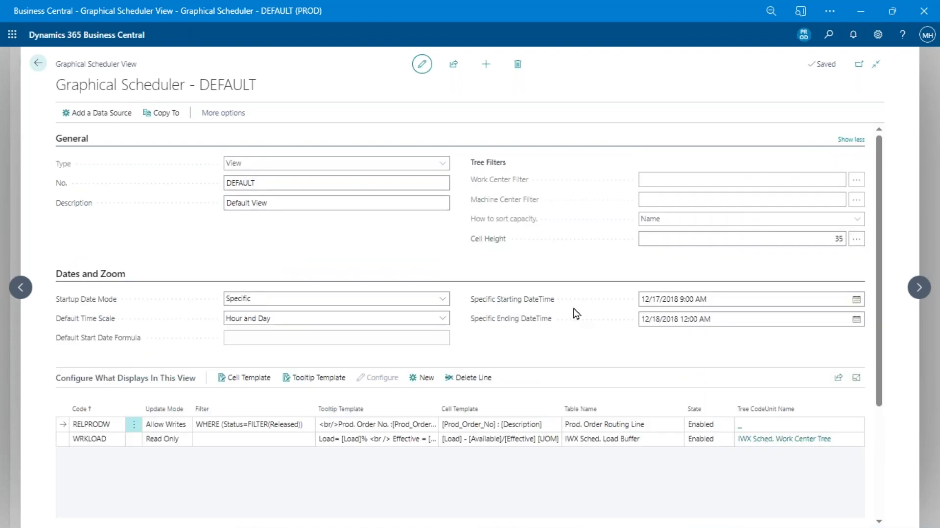
{"action": "left_click", "coordinate": [845, 140]}
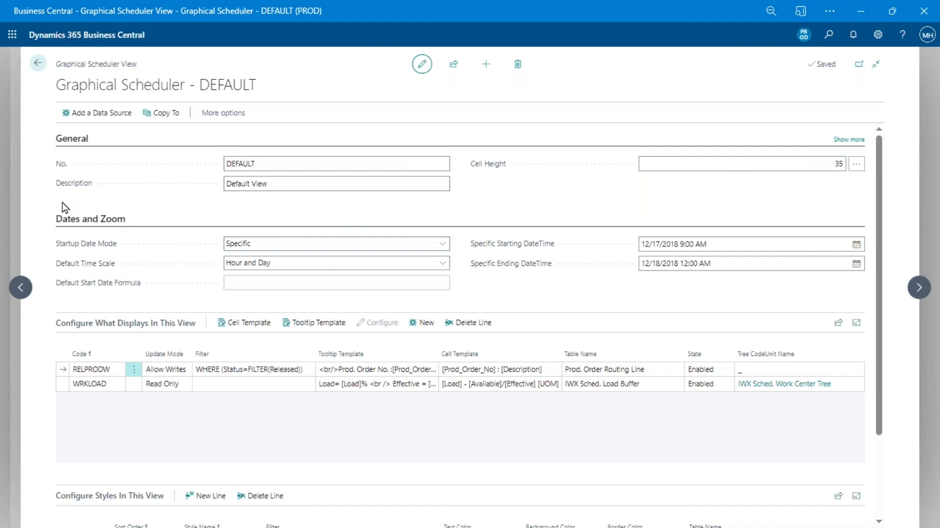
{"action": "left_click", "coordinate": [96, 220]}
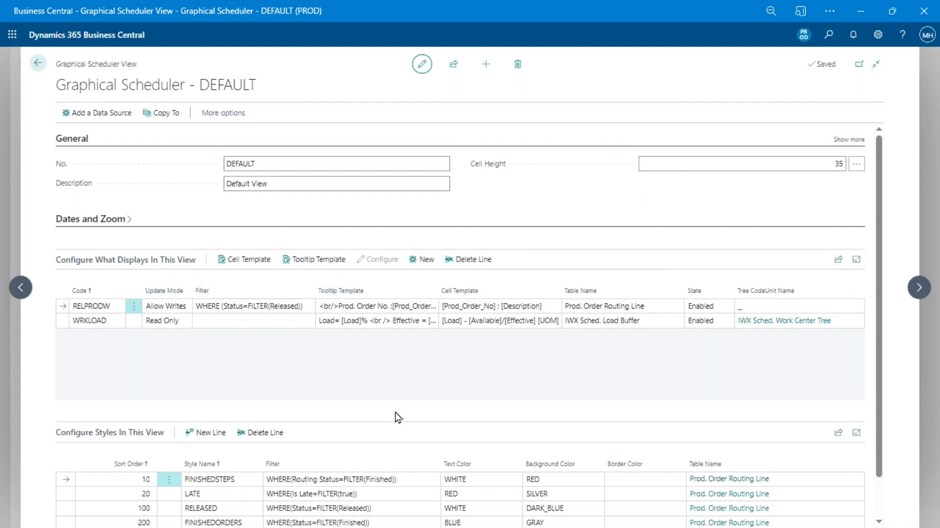
- Inspect the status filter on the RELPRODW data source and close it without changes
{"action": "left_click", "coordinate": [240, 319]}
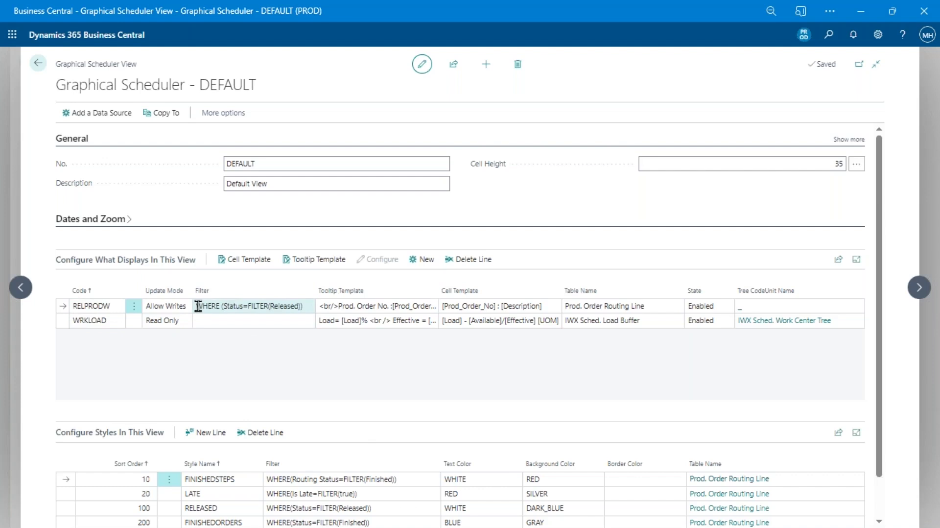
{"action": "left_click", "coordinate": [270, 309]}
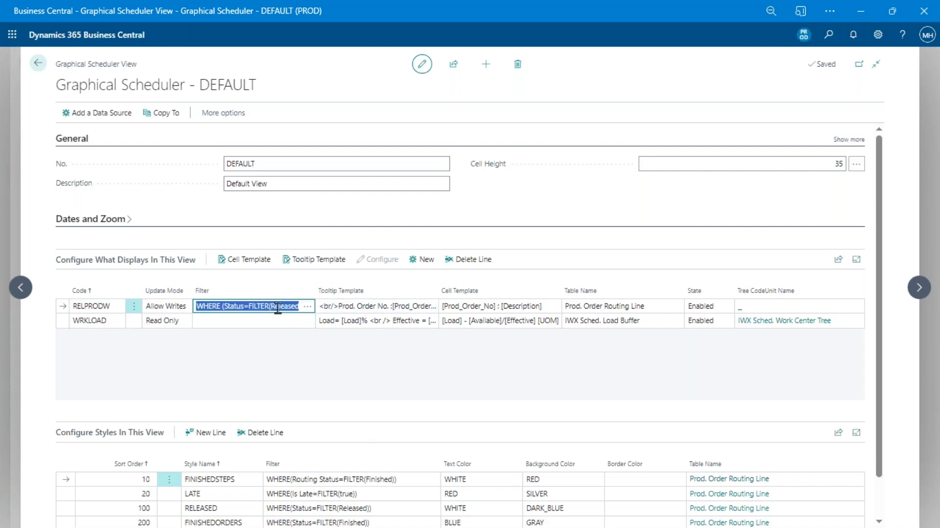
{"action": "left_click", "coordinate": [276, 307]}
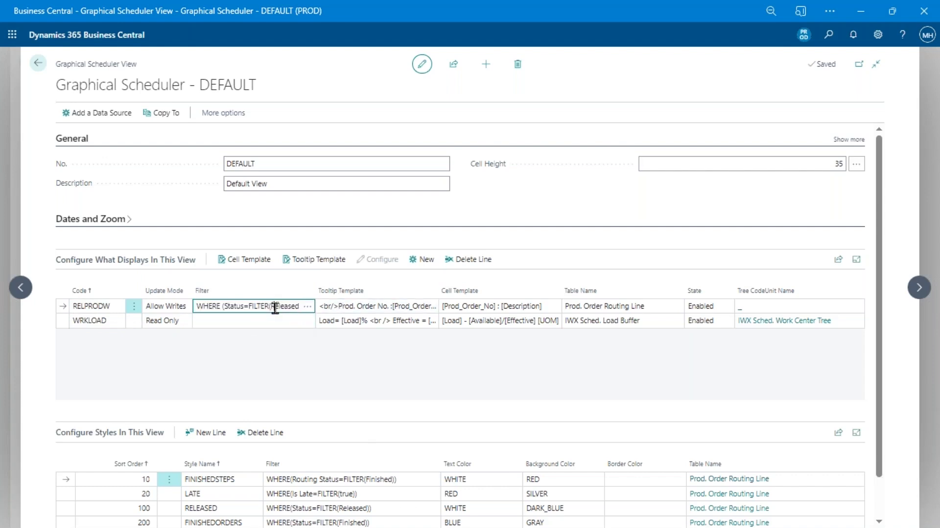
{"action": "left_click", "coordinate": [308, 306]}
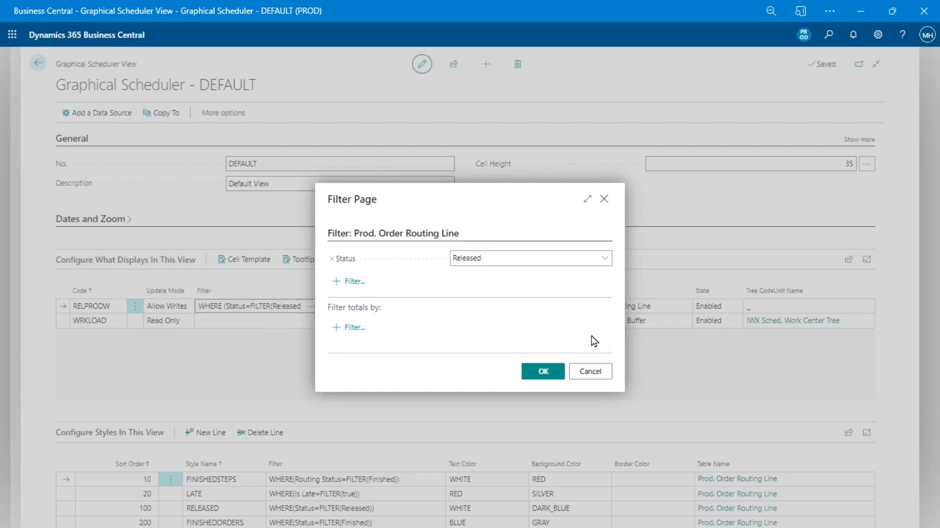
{"action": "left_click", "coordinate": [592, 374]}
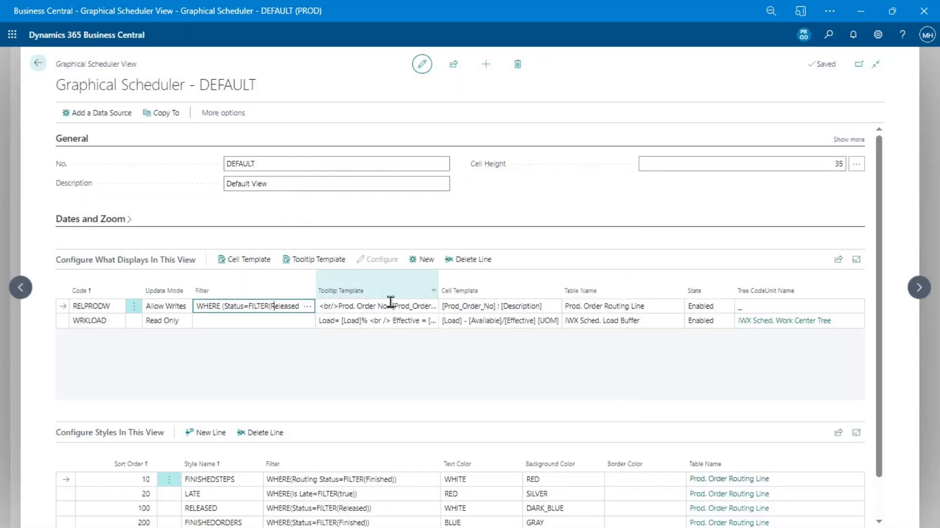
- Check the RELPRODW line's tooltip template and open its cell template
{"action": "left_click", "coordinate": [386, 306]}
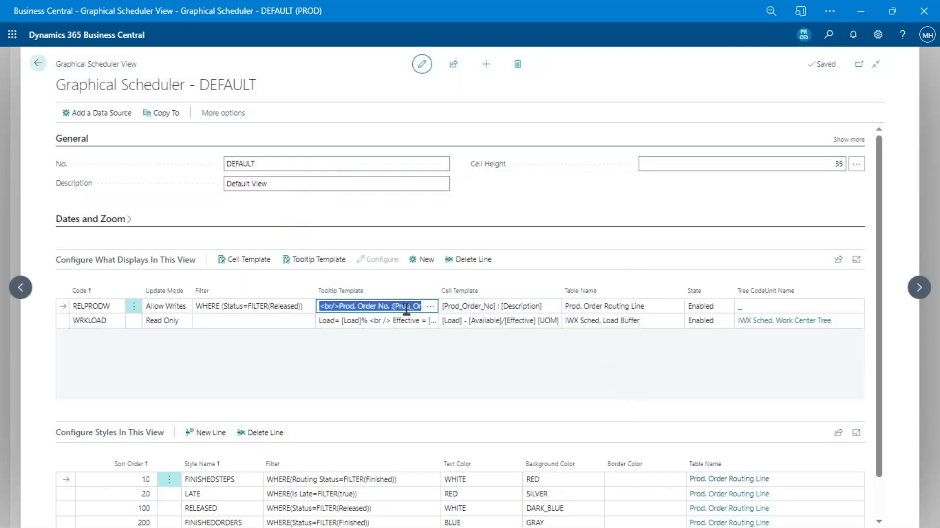
{"action": "left_click", "coordinate": [494, 307]}
{"action": "left_click", "coordinate": [553, 306]}
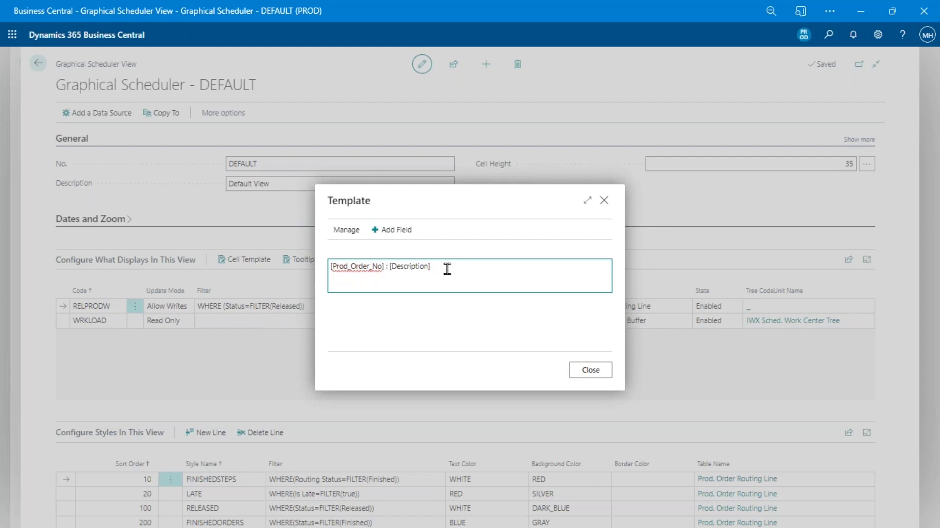
- Browse the fields that can be inserted into the cell template, and close the template without adding any
{"action": "left_click", "coordinate": [395, 229]}
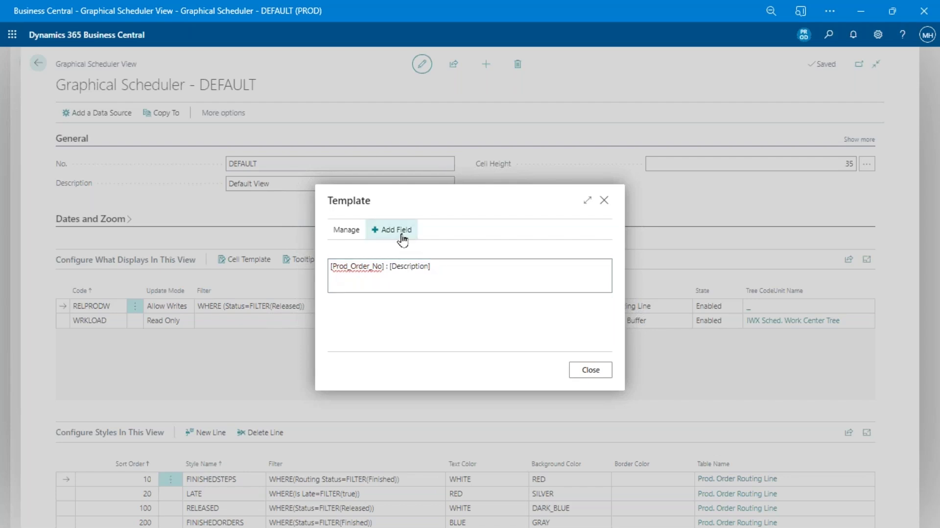
{"action": "scroll", "coordinate": [461, 233], "scroll_direction": "down", "scroll_amount": 5}
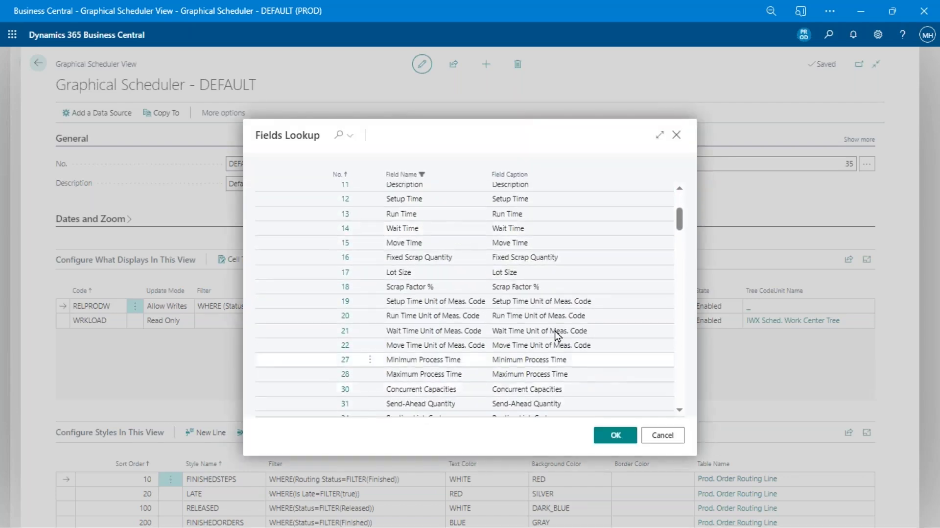
{"action": "scroll", "coordinate": [493, 315], "scroll_direction": "down", "scroll_amount": 1}
{"action": "scroll", "coordinate": [493, 314], "scroll_direction": "down", "scroll_amount": 4}
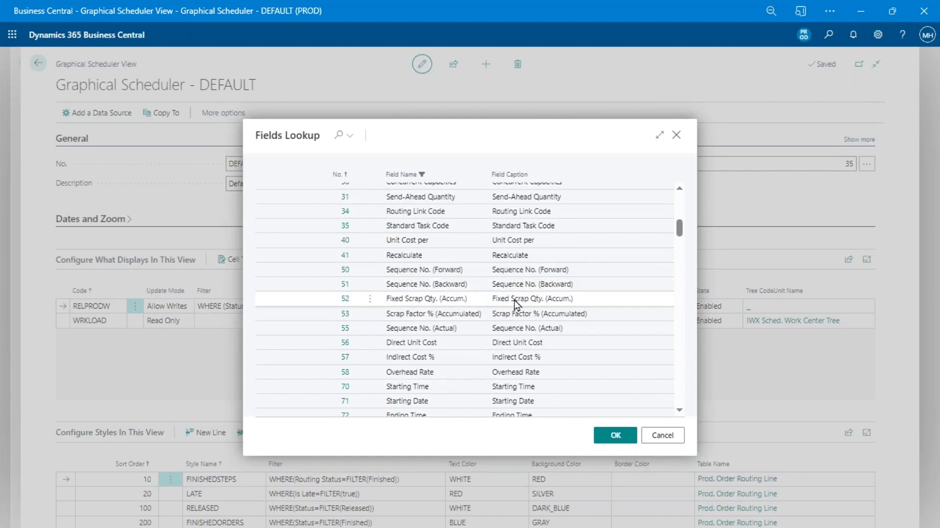
{"action": "scroll", "coordinate": [515, 303], "scroll_direction": "down", "scroll_amount": 10}
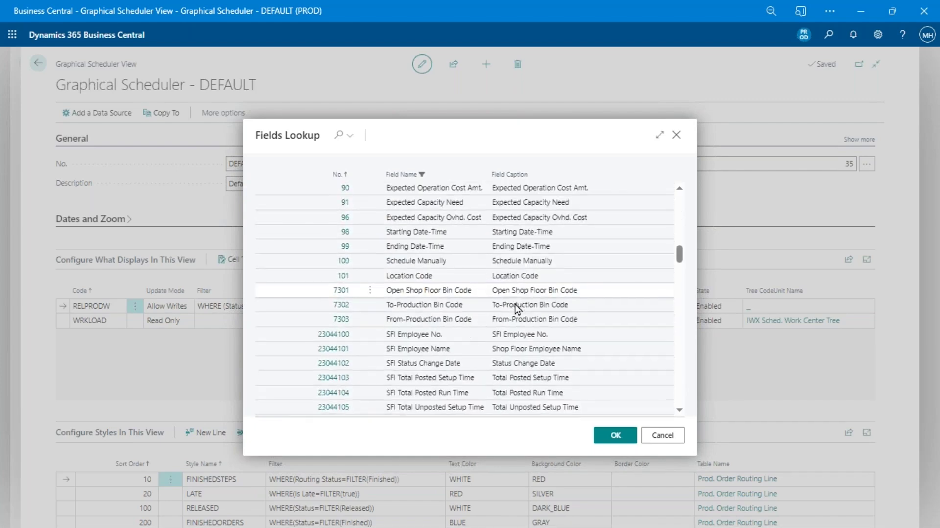
{"action": "scroll", "coordinate": [517, 306], "scroll_direction": "down", "scroll_amount": 15}
{"action": "scroll", "coordinate": [518, 304], "scroll_direction": "up", "scroll_amount": 20}
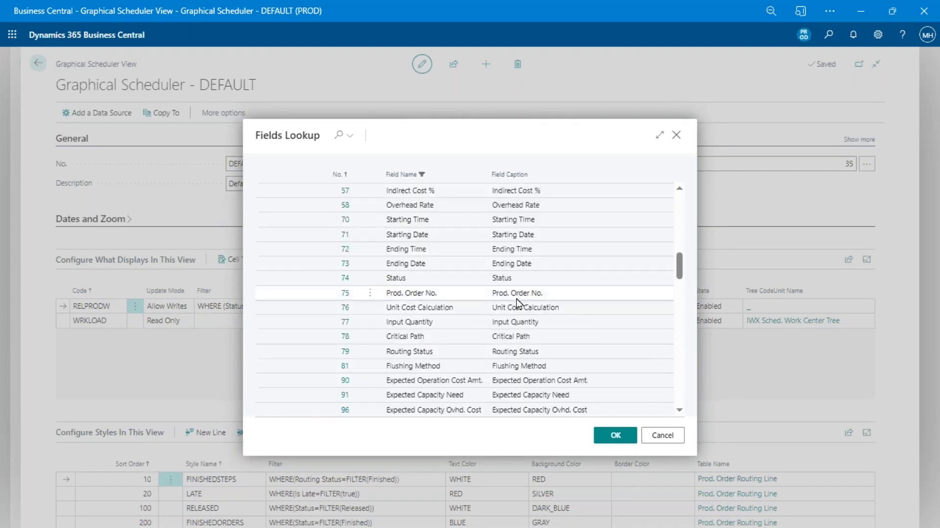
{"action": "scroll", "coordinate": [518, 303], "scroll_direction": "up", "scroll_amount": 10}
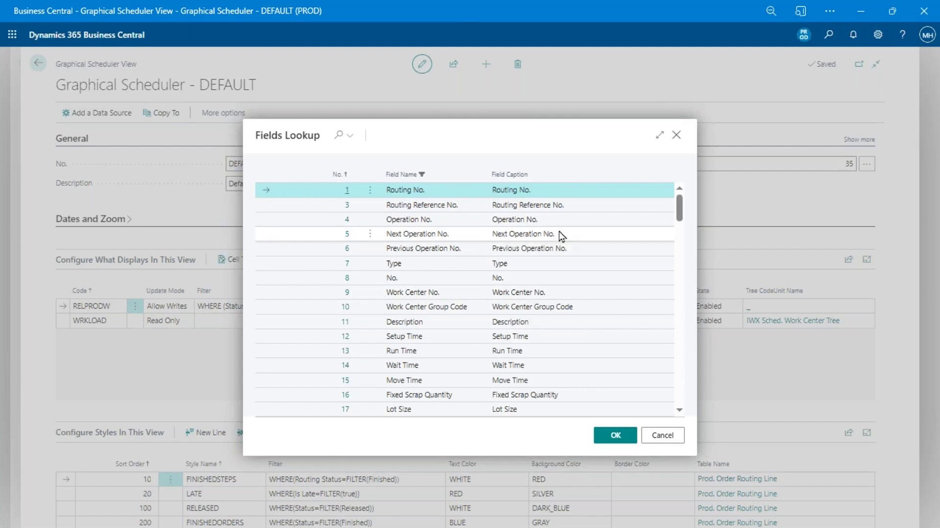
{"action": "left_click", "coordinate": [663, 434]}
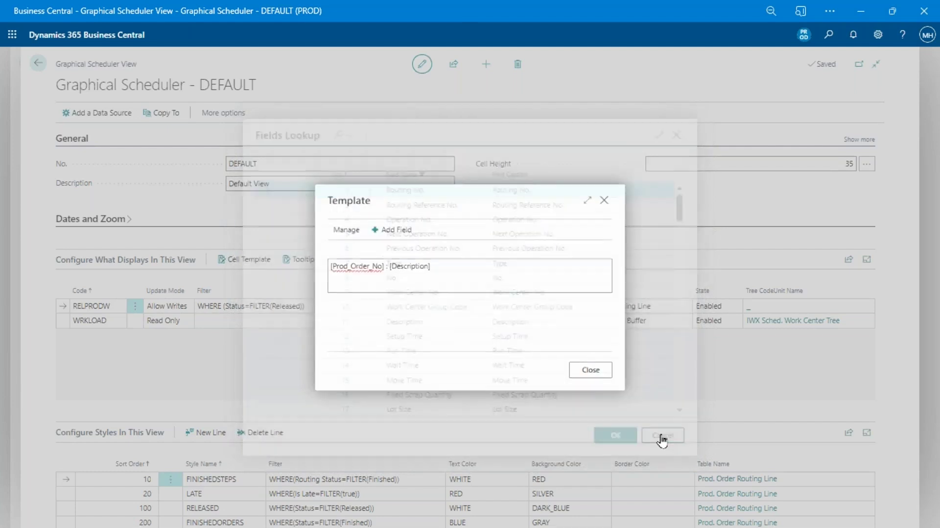
{"action": "left_click", "coordinate": [595, 373]}
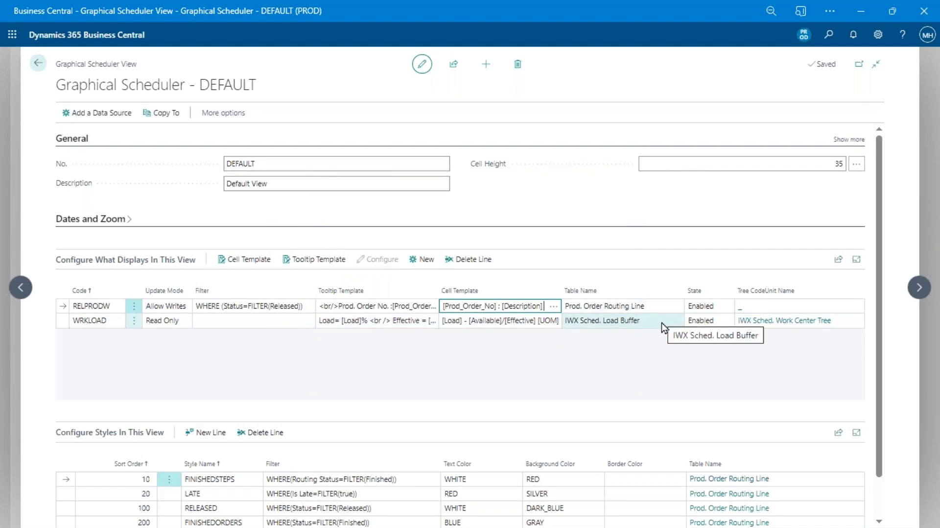
- Inspect the LATE style's filter, text color and background color with the display configuration section temporarily collapsed
{"action": "scroll", "coordinate": [457, 365], "scroll_direction": "down", "scroll_amount": 1}
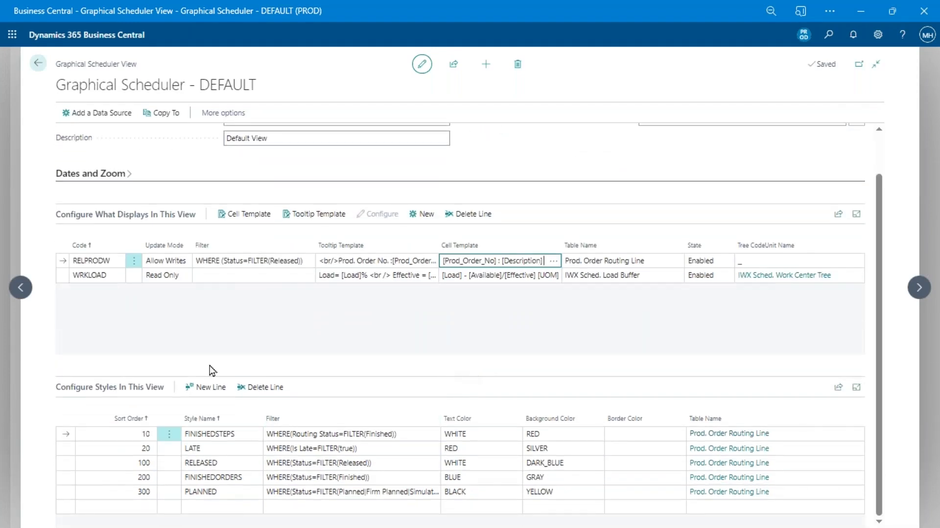
{"action": "left_click", "coordinate": [75, 214]}
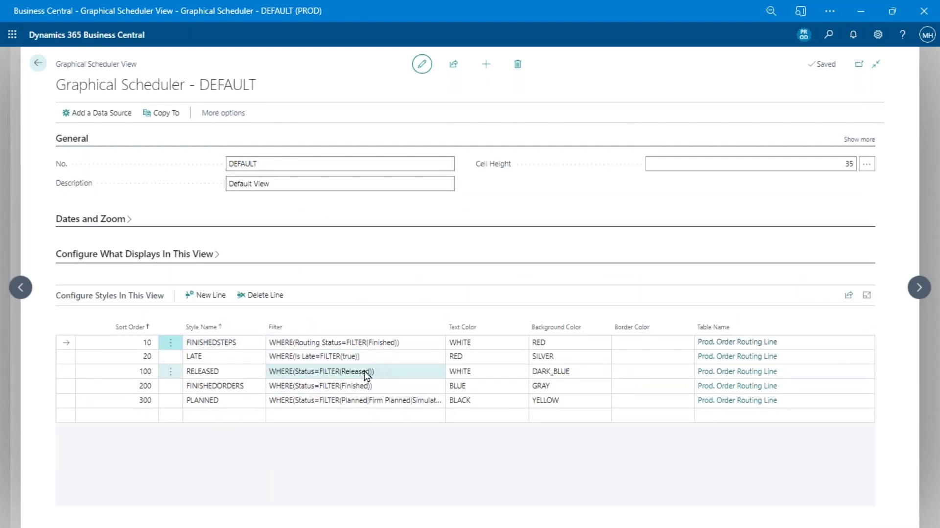
{"action": "left_click", "coordinate": [387, 360]}
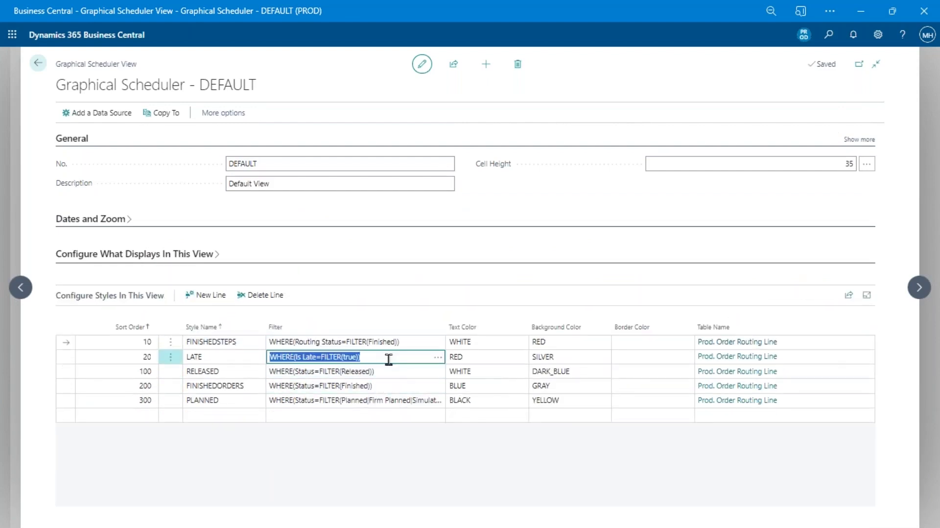
{"action": "left_click", "coordinate": [477, 361]}
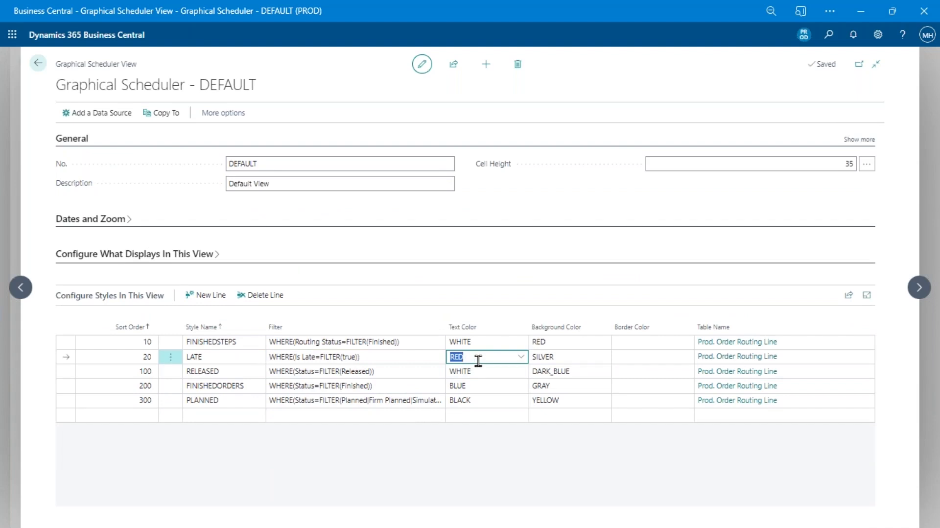
{"action": "left_click", "coordinate": [572, 359]}
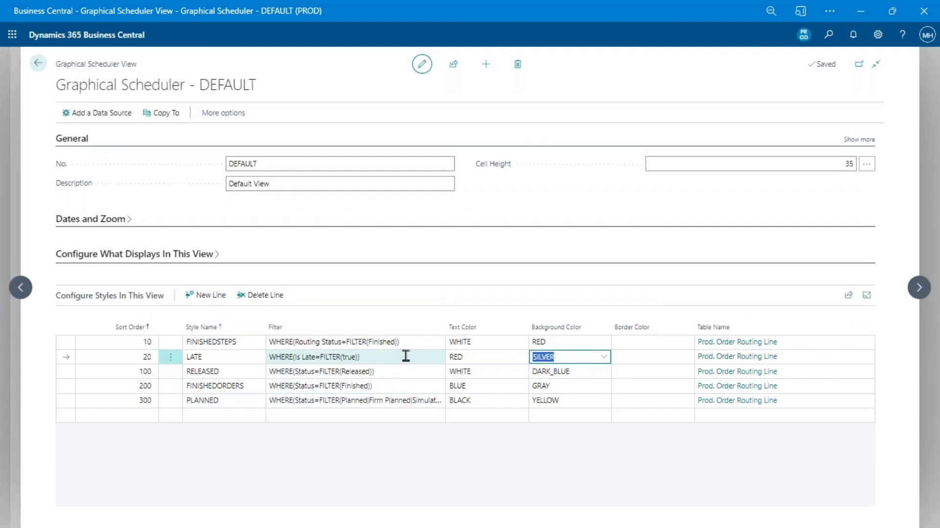
{"action": "left_click", "coordinate": [113, 263]}
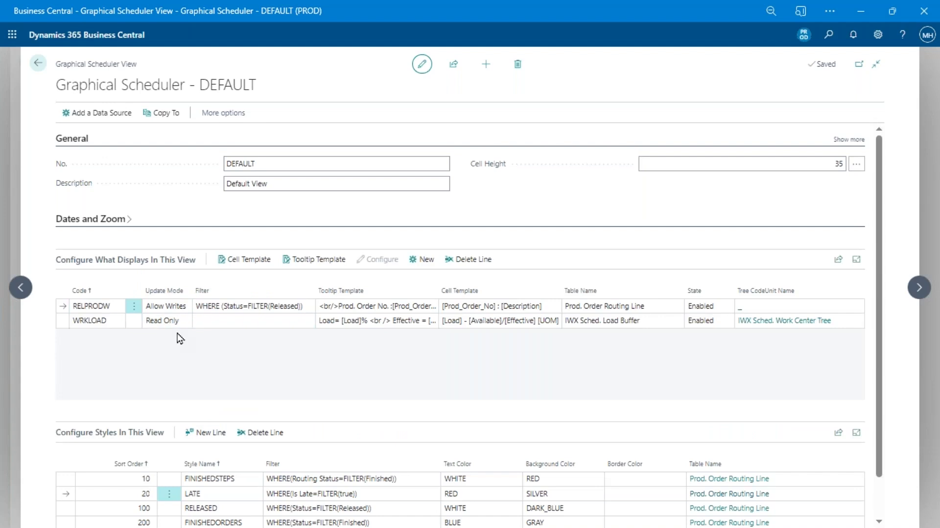
- Review the configured styles and browse the data source types that can be added to the DEFAULT view
{"action": "scroll", "coordinate": [235, 385], "scroll_direction": "down", "scroll_amount": 2}
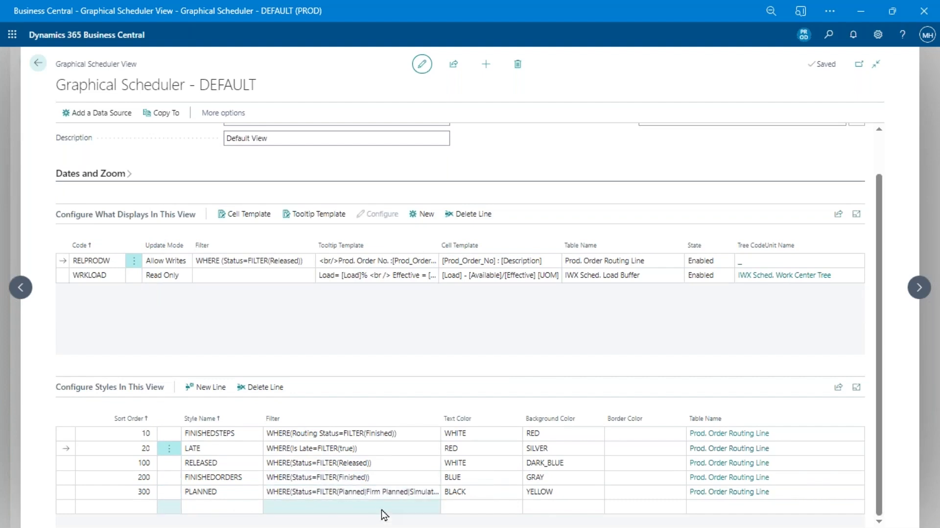
{"action": "scroll", "coordinate": [361, 298], "scroll_direction": "up", "scroll_amount": 1}
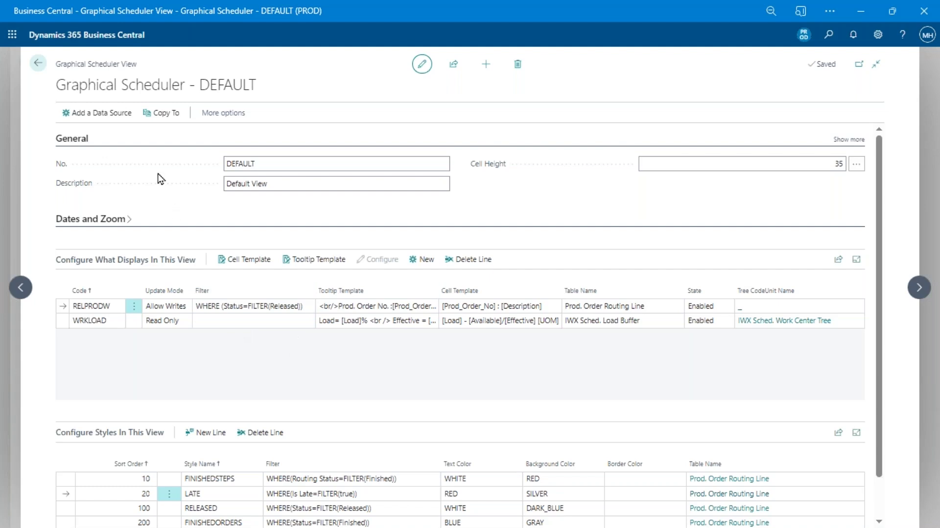
{"action": "left_click", "coordinate": [108, 115]}
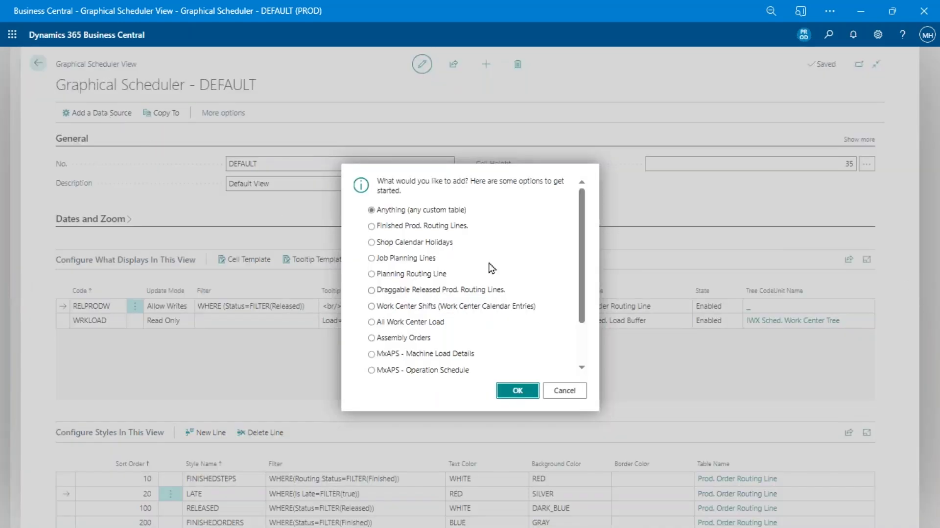
{"action": "scroll", "coordinate": [477, 251], "scroll_direction": "down", "scroll_amount": 2}
{"action": "scroll", "coordinate": [478, 250], "scroll_direction": "up", "scroll_amount": 3}
{"action": "scroll", "coordinate": [468, 289], "scroll_direction": "down", "scroll_amount": 2}
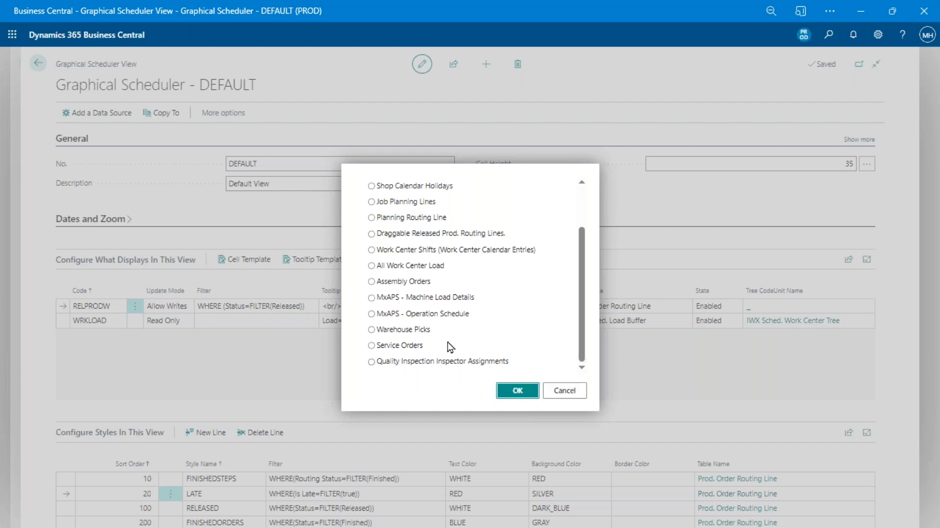
{"action": "left_click", "coordinate": [441, 363]}
{"action": "scroll", "coordinate": [468, 358], "scroll_direction": "up", "scroll_amount": 2}
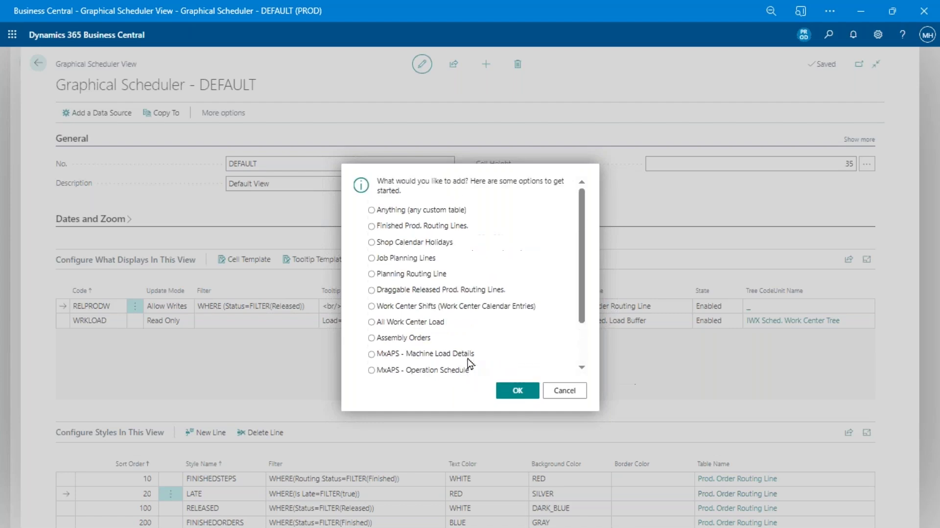
- Add an Anything (any custom table) data source to the DEFAULT view
{"action": "left_click", "coordinate": [430, 211]}
{"action": "scroll", "coordinate": [431, 315], "scroll_direction": "down", "scroll_amount": 3}
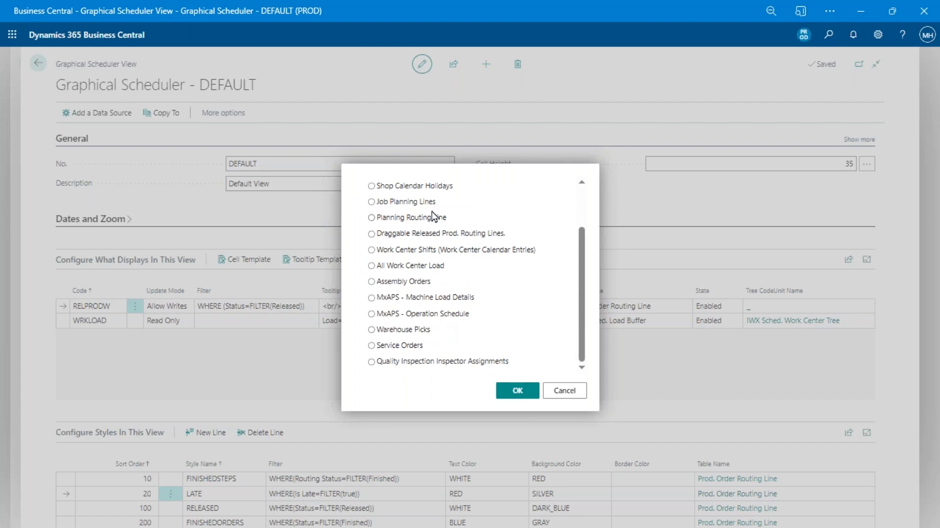
{"action": "scroll", "coordinate": [439, 275], "scroll_direction": "up", "scroll_amount": 3}
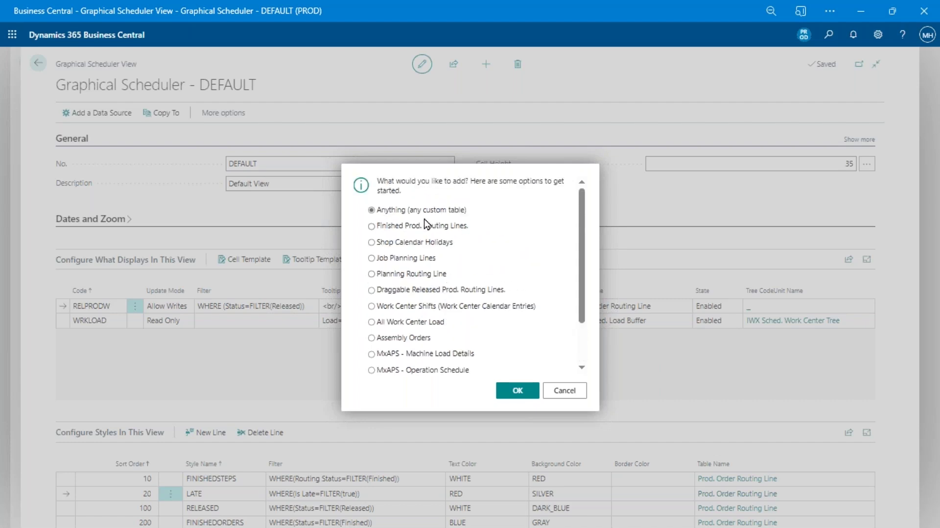
{"action": "left_click", "coordinate": [508, 384]}
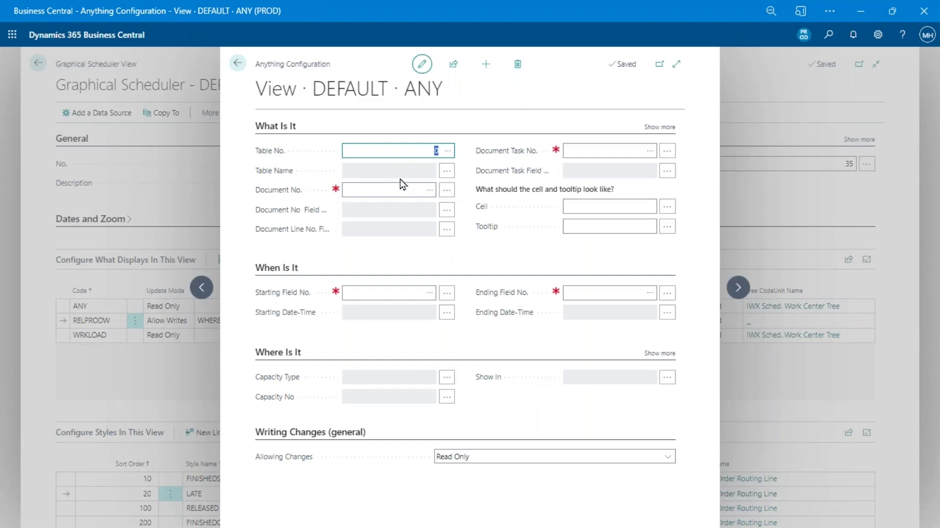
- Set the new data source's table to 38 and its document number to field 3 (No.), and leave its configuration
{"action": "type", "text": "38"}
{"action": "key", "text": "Tab"}
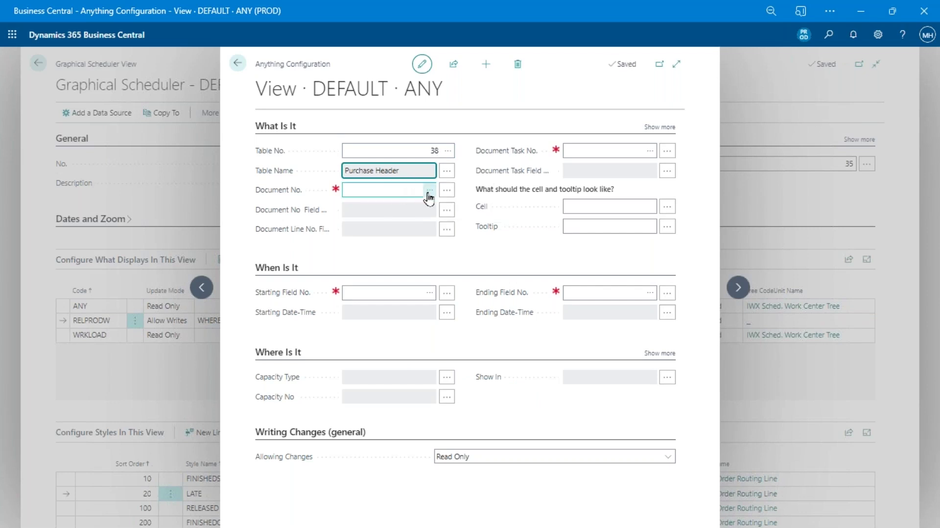
{"action": "left_click", "coordinate": [428, 195]}
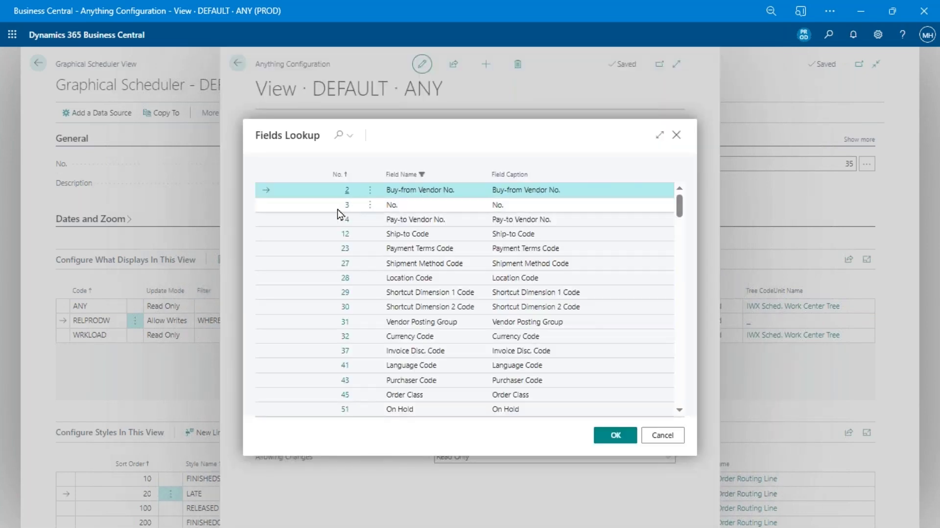
{"action": "left_click", "coordinate": [345, 209]}
{"action": "left_click", "coordinate": [345, 210]}
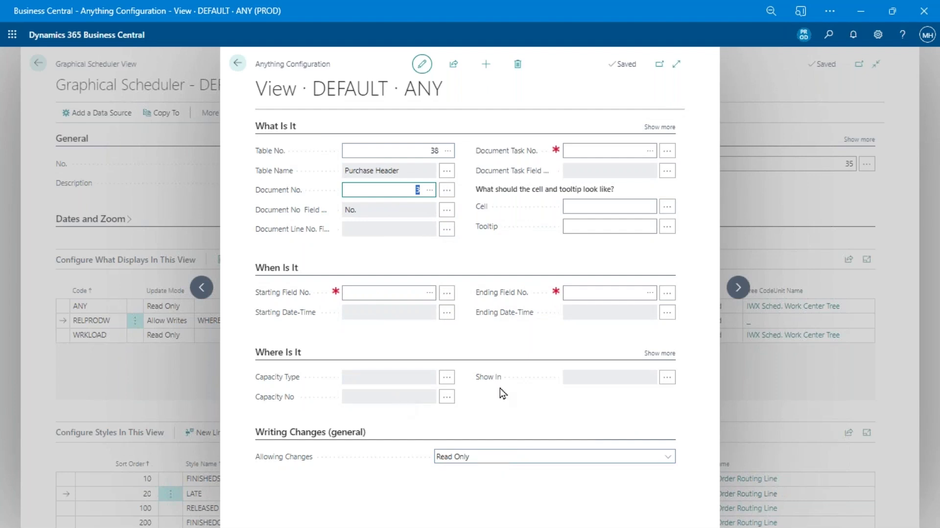
{"action": "mouse_move", "coordinate": [494, 390]}
{"action": "left_click", "coordinate": [238, 62]}
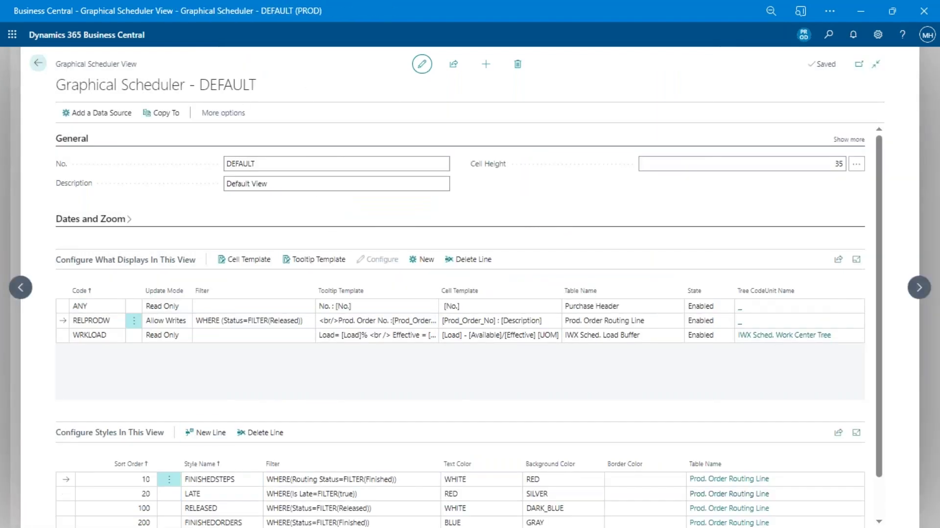
- Delete the ANY data source line from the DEFAULT view
{"action": "left_click", "coordinate": [216, 306]}
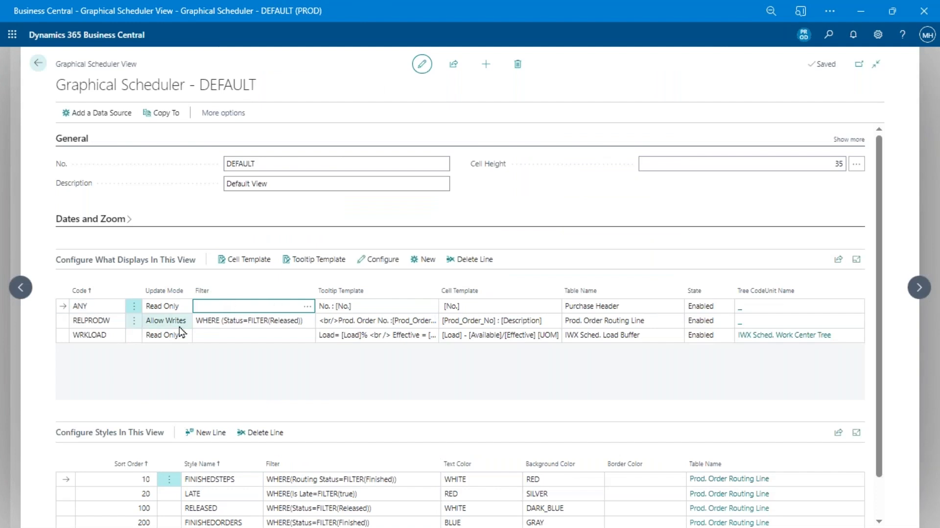
{"action": "left_click", "coordinate": [134, 306]}
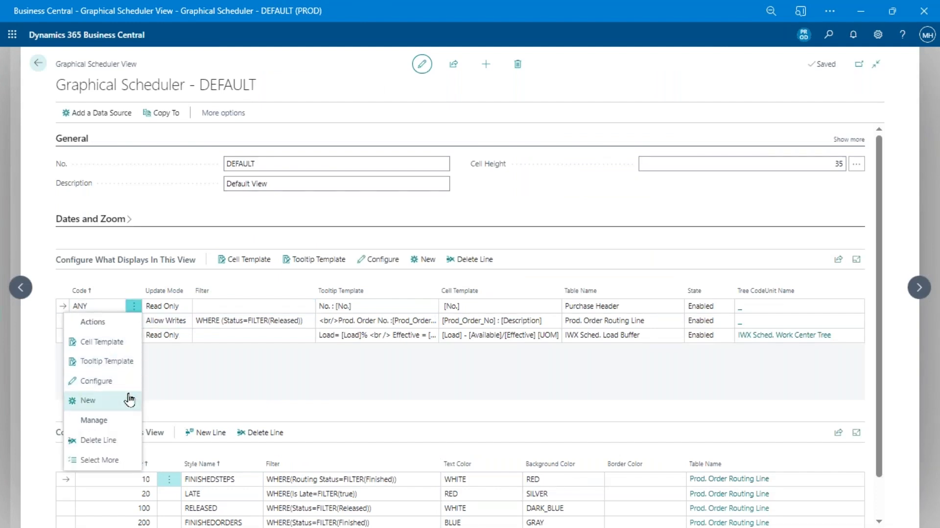
{"action": "left_click", "coordinate": [109, 441]}
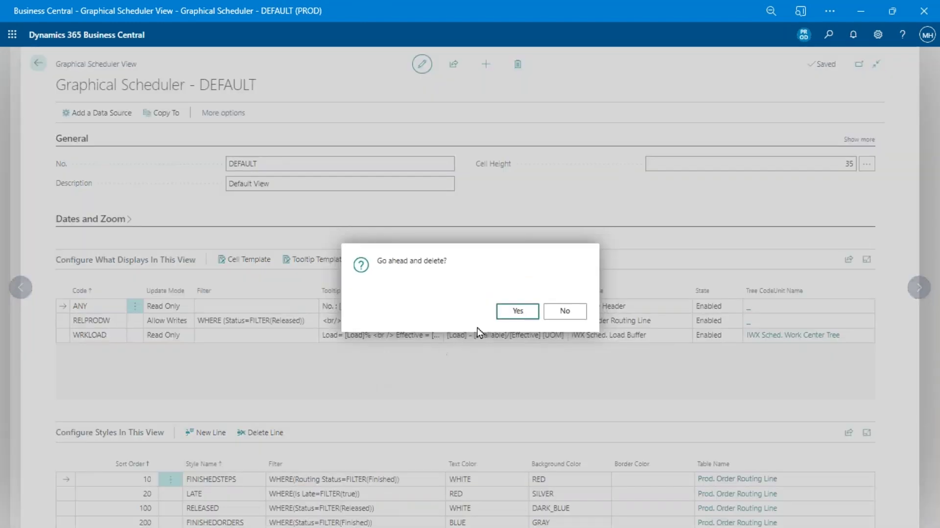
{"action": "left_click", "coordinate": [513, 316]}
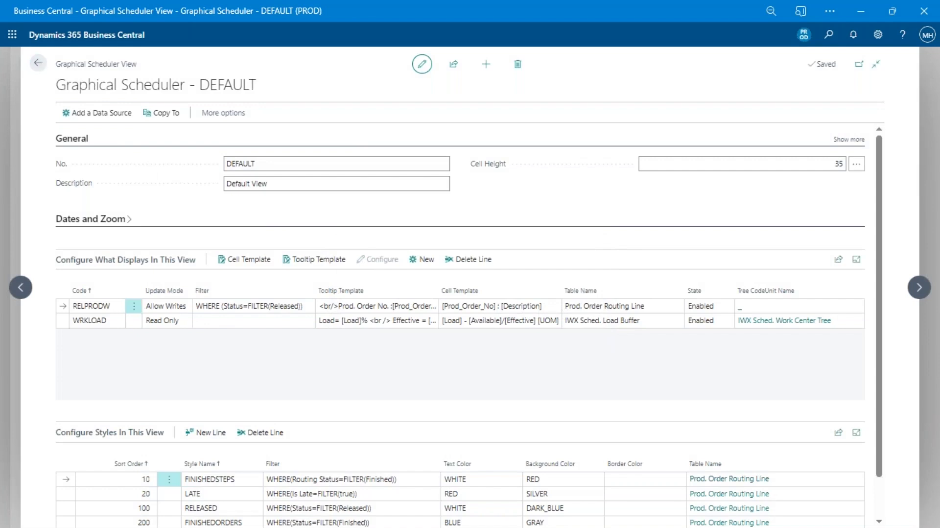
- Return to the scheduler in the DEFAULT view and inspect the Chain assembly and Wheel assembly operation tooltips
{"action": "left_click", "coordinate": [38, 63]}
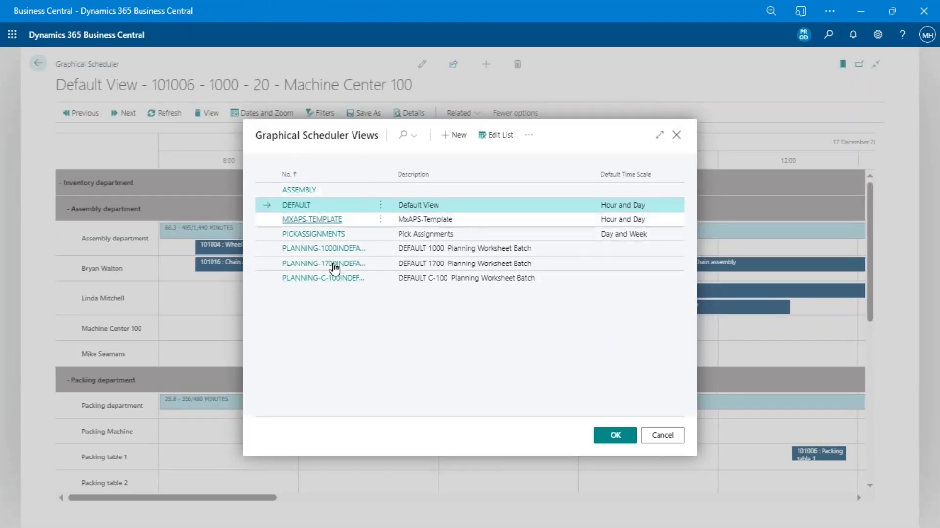
{"action": "left_click", "coordinate": [625, 436]}
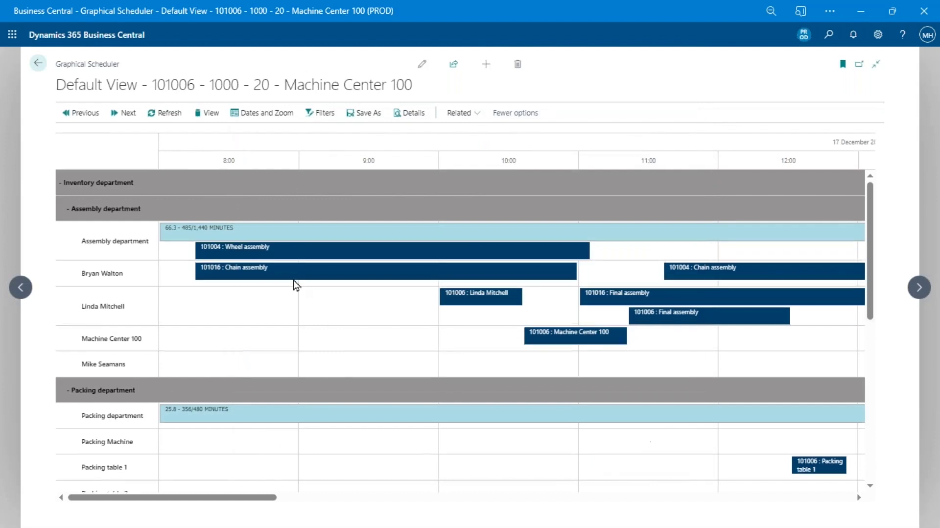
{"action": "mouse_move", "coordinate": [227, 284]}
{"action": "left_click", "coordinate": [328, 275]}
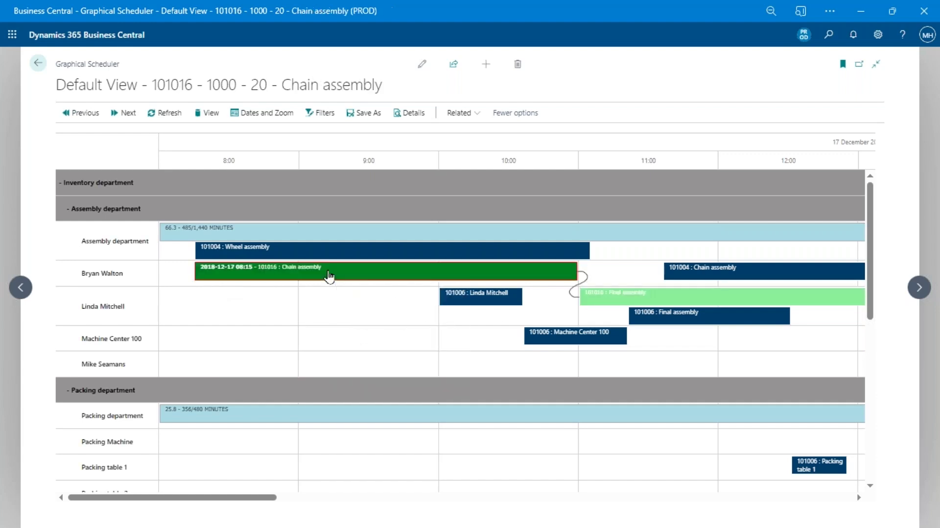
{"action": "mouse_move", "coordinate": [329, 276]}
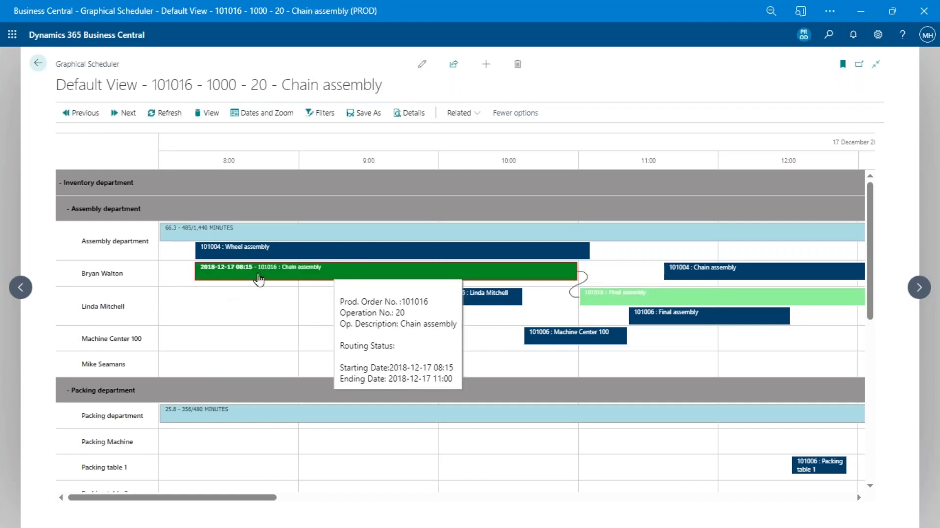
{"action": "mouse_move", "coordinate": [337, 254]}
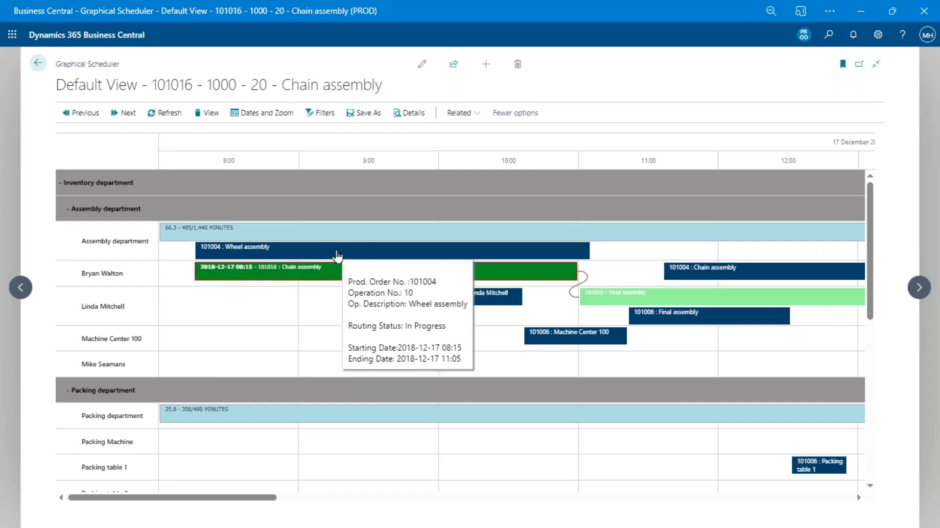
- Set the schedule's scale to Calendar Week and inspect the operations in the calendar layout
{"action": "left_click", "coordinate": [279, 126]}
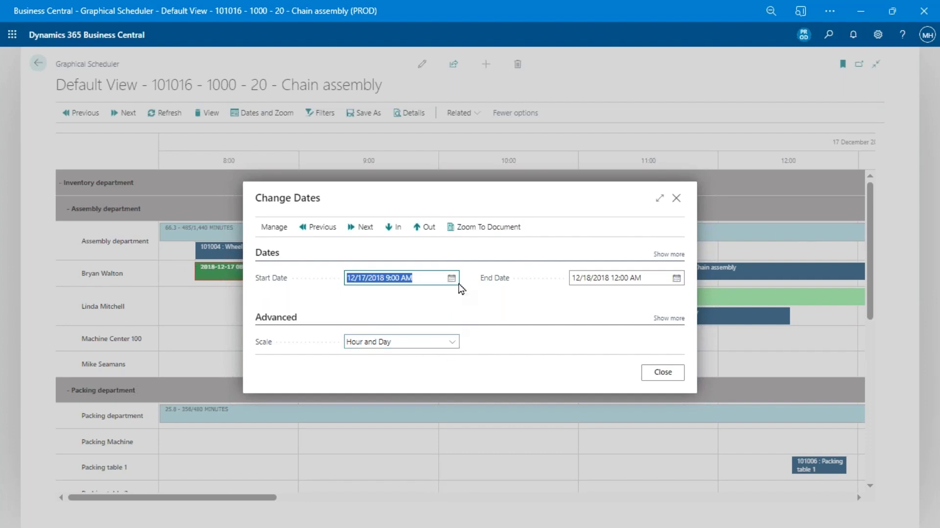
{"action": "left_click", "coordinate": [449, 341]}
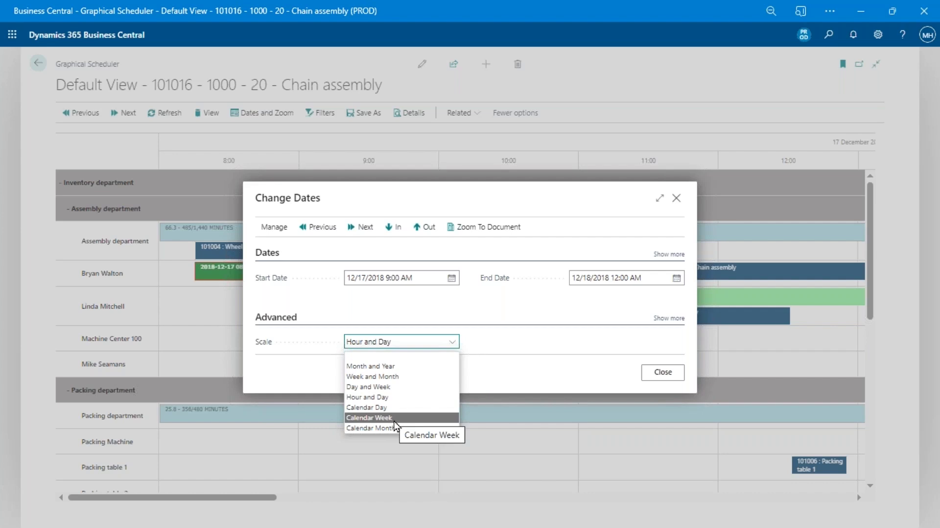
{"action": "left_click", "coordinate": [372, 418]}
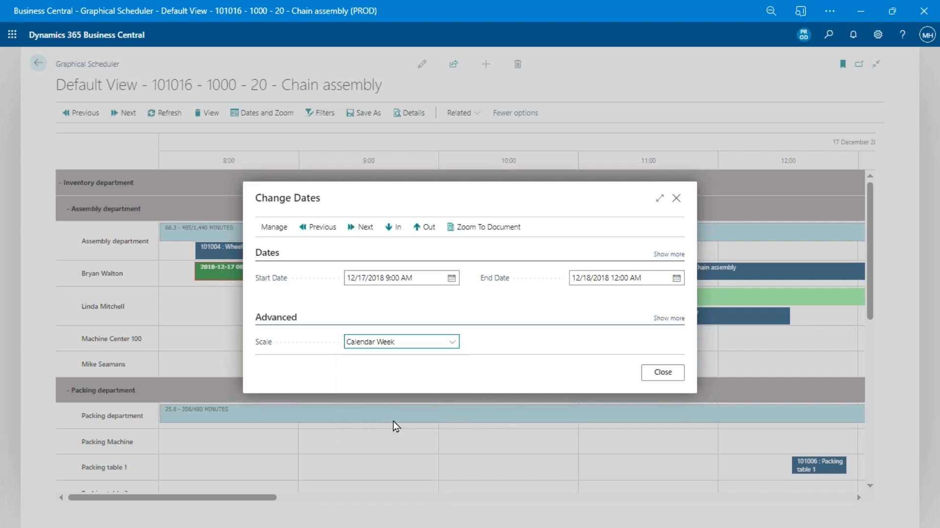
{"action": "left_click", "coordinate": [663, 373]}
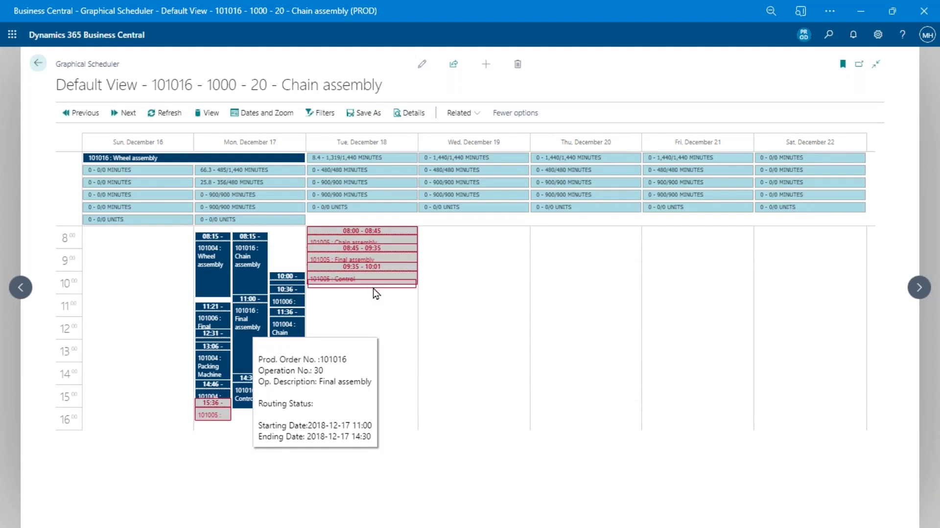
{"action": "mouse_move", "coordinate": [345, 277]}
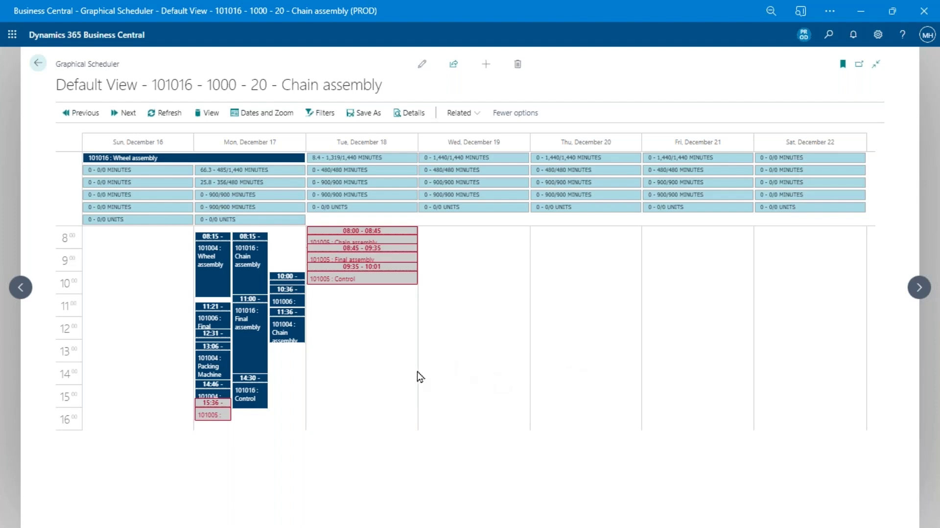
- Set the schedule's scale back to Hour and Day
{"action": "left_click", "coordinate": [271, 112]}
{"action": "left_click", "coordinate": [409, 344]}
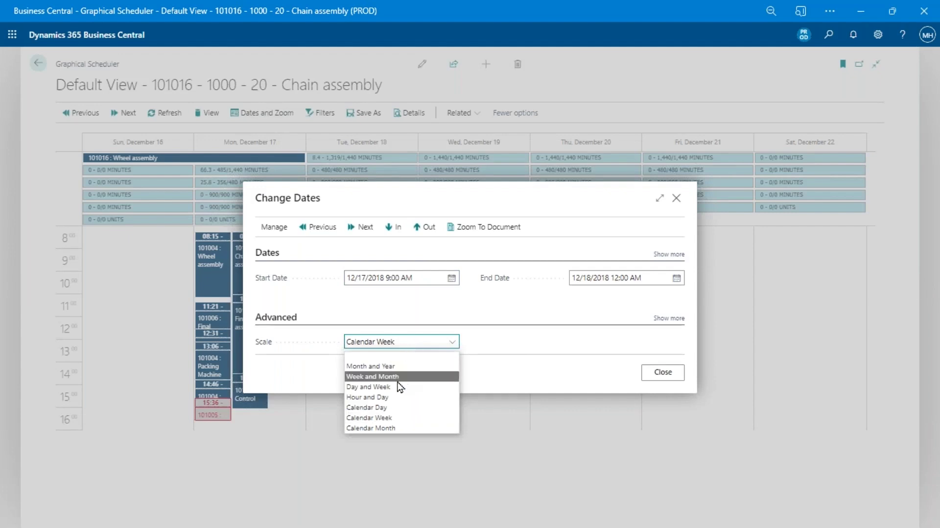
{"action": "left_click", "coordinate": [403, 397]}
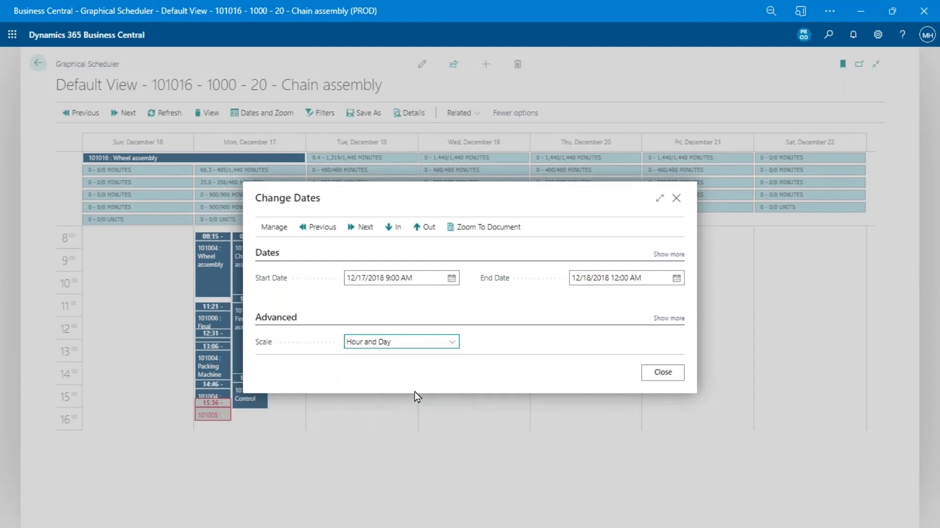
{"action": "left_click", "coordinate": [678, 383]}
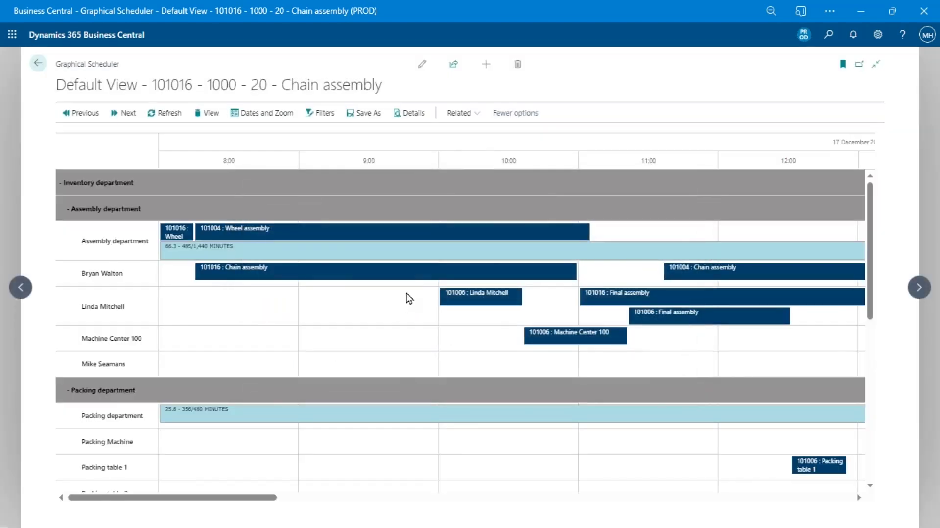
- Inspect the operation starting at 10:00 and the late operation after 15:00 along the December 17 timeline
{"action": "left_click", "coordinate": [456, 302]}
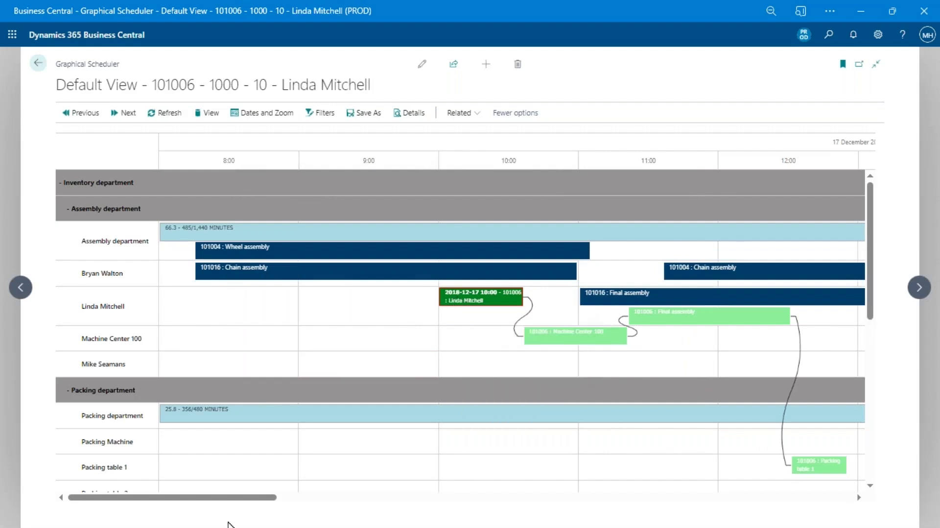
{"action": "left_click_drag", "start_coordinate": [222, 507], "coordinate": [401, 522]}
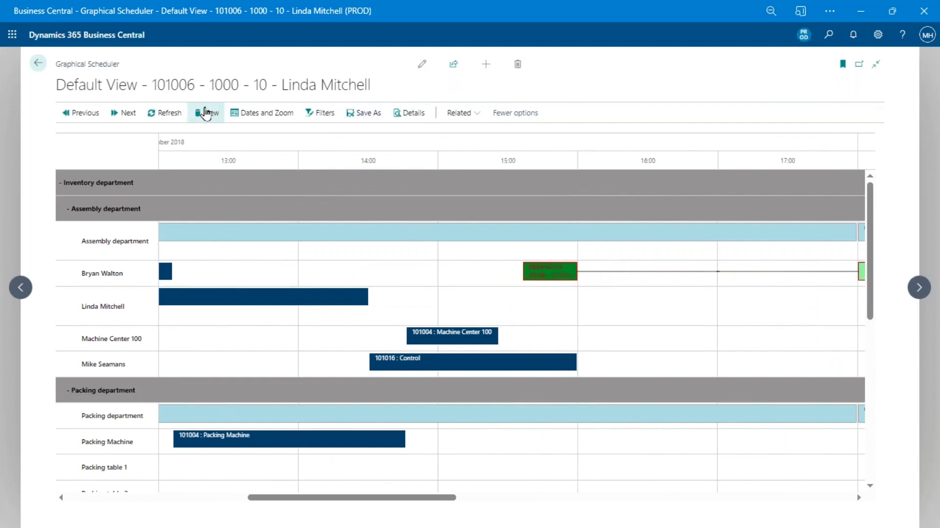
{"action": "left_click", "coordinate": [128, 116]}
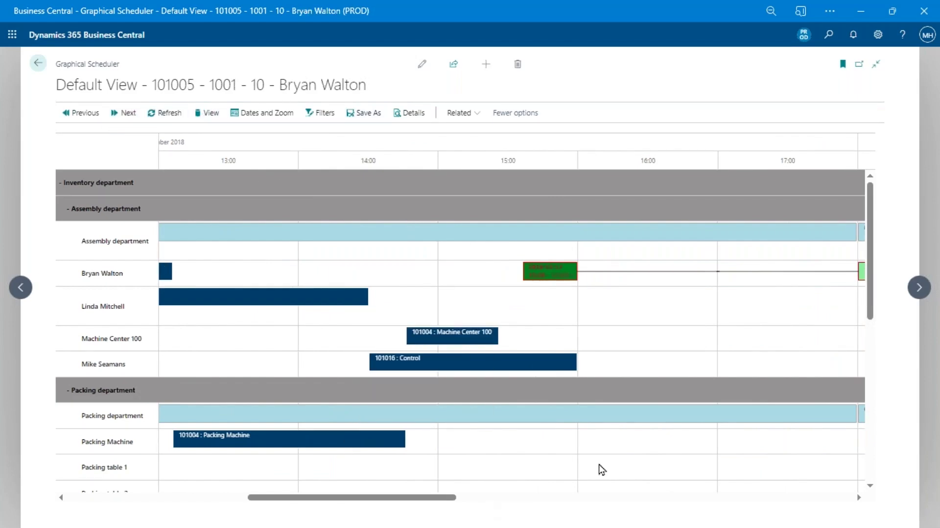
{"action": "left_click_drag", "start_coordinate": [453, 498], "coordinate": [219, 471]}
{"action": "scroll", "coordinate": [325, 342], "scroll_direction": "down", "scroll_amount": 4}
{"action": "scroll", "coordinate": [325, 343], "scroll_direction": "up", "scroll_amount": 4}
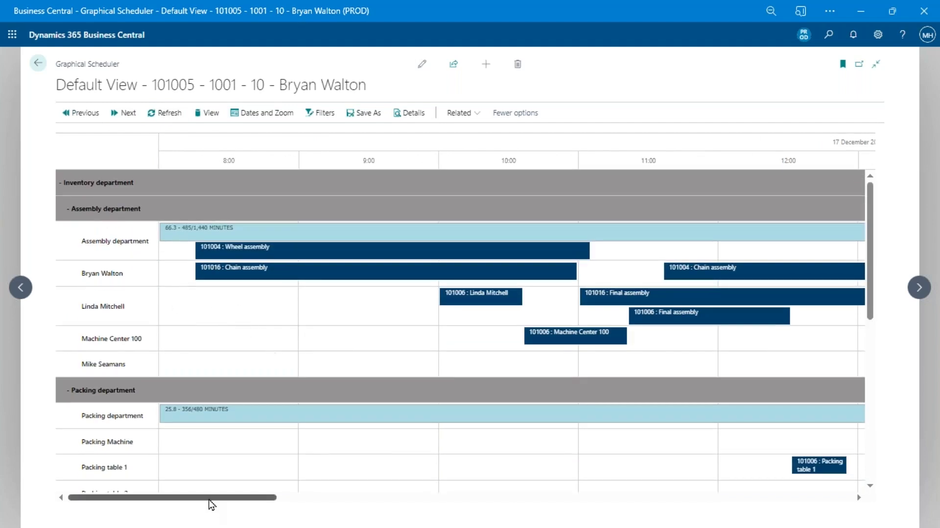
- Trace the routing links from the 8:15 Chain assembly operation and from the operation starting at 10:00
{"action": "left_click", "coordinate": [405, 273]}
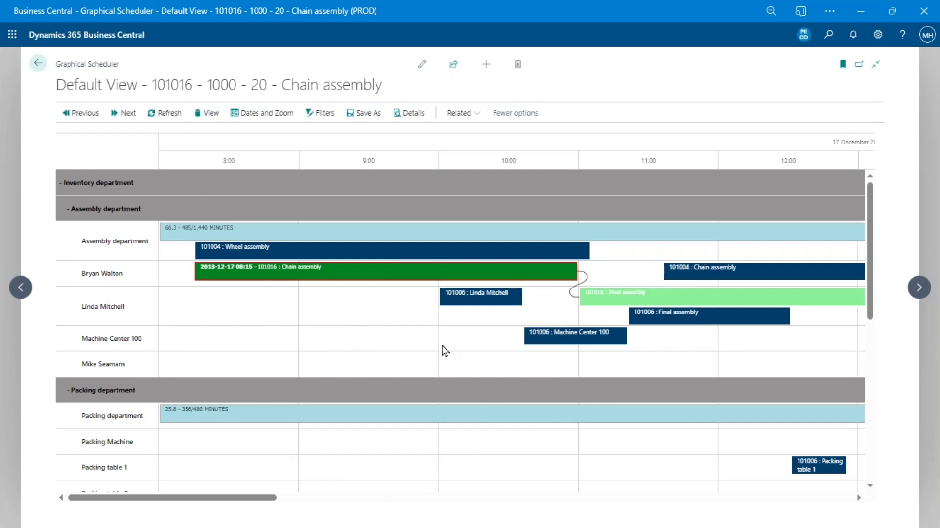
{"action": "left_click", "coordinate": [481, 304]}
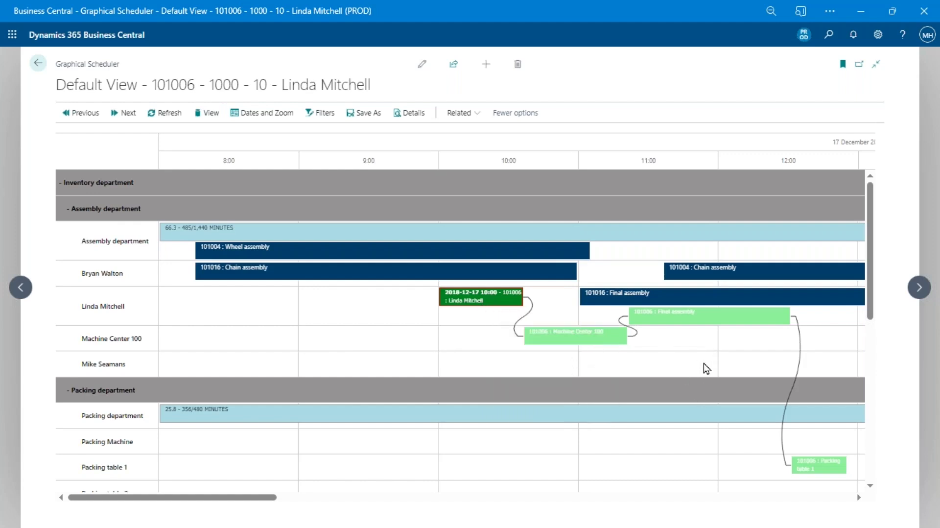
- Trace the routing links from the Machine Center 100 operation starting at 14:46 and from the Packing Machine operation starting at 13:06
{"action": "left_click_drag", "start_coordinate": [250, 498], "coordinate": [445, 510]}
{"action": "left_click", "coordinate": [373, 337]}
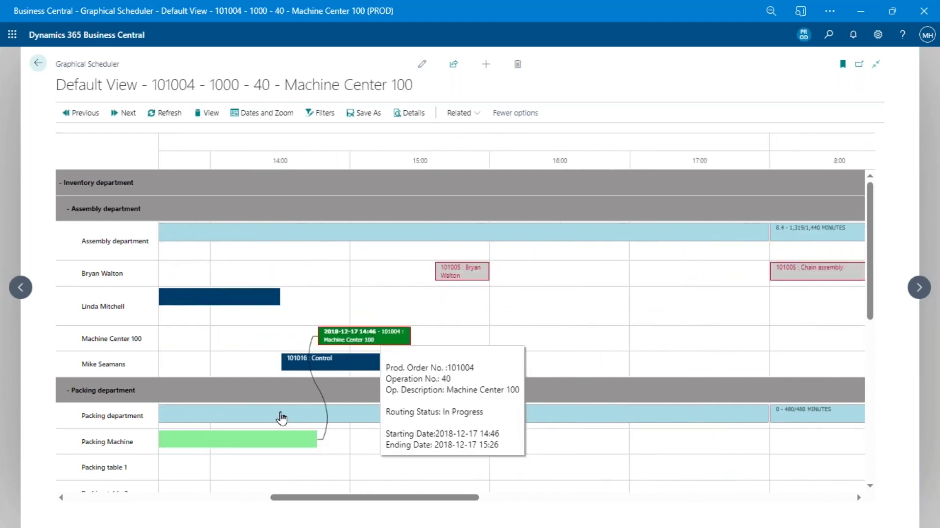
{"action": "left_click_drag", "start_coordinate": [350, 499], "coordinate": [300, 505]}
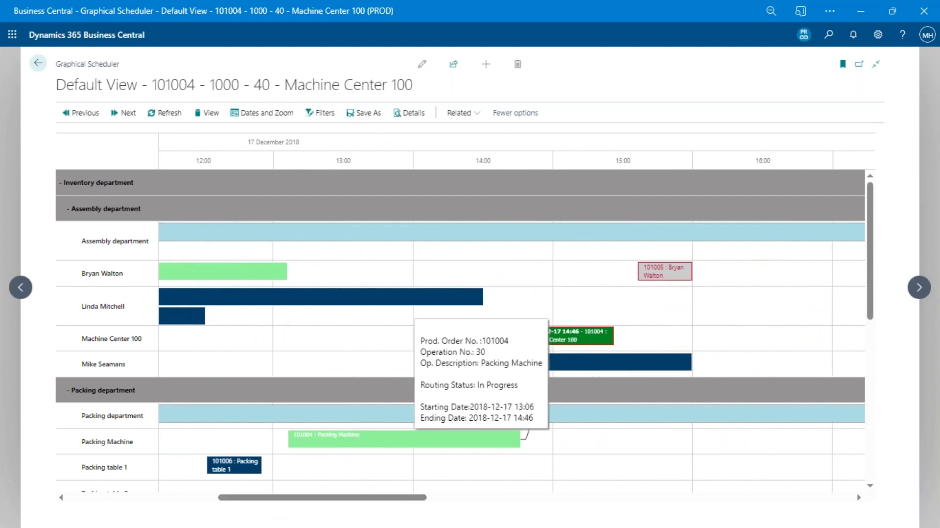
{"action": "left_click", "coordinate": [392, 439]}
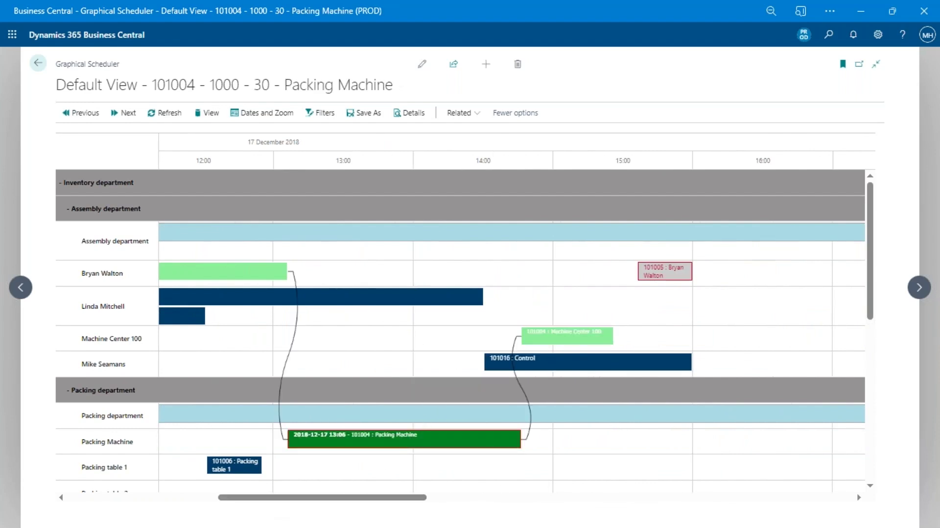
{"action": "left_click_drag", "start_coordinate": [409, 498], "coordinate": [239, 497]}
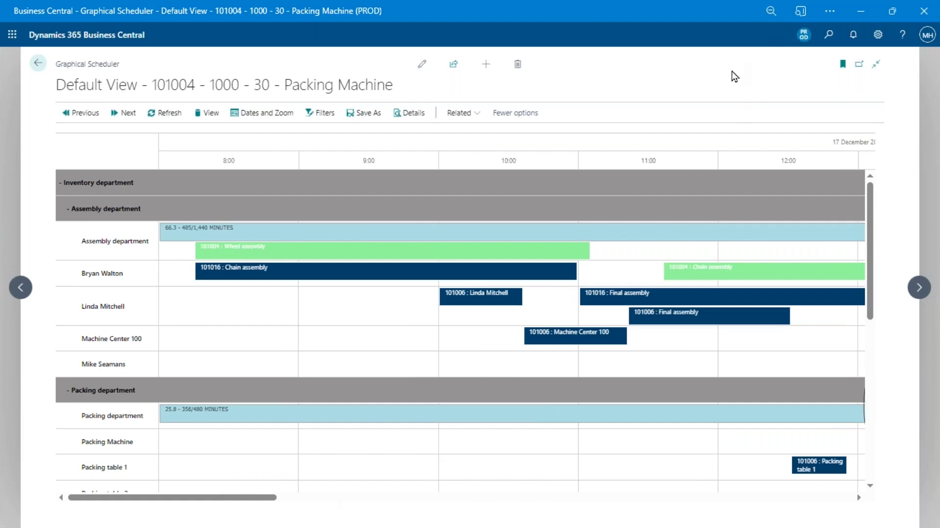
- Switch to the Demo environment, open its Graphical Scheduler and check the daily loads of 120T PRESS BRAKE, 350 T STRAIGHT SHEAR and 4000 WATT LASER
{"action": "key", "text": "Escape"}
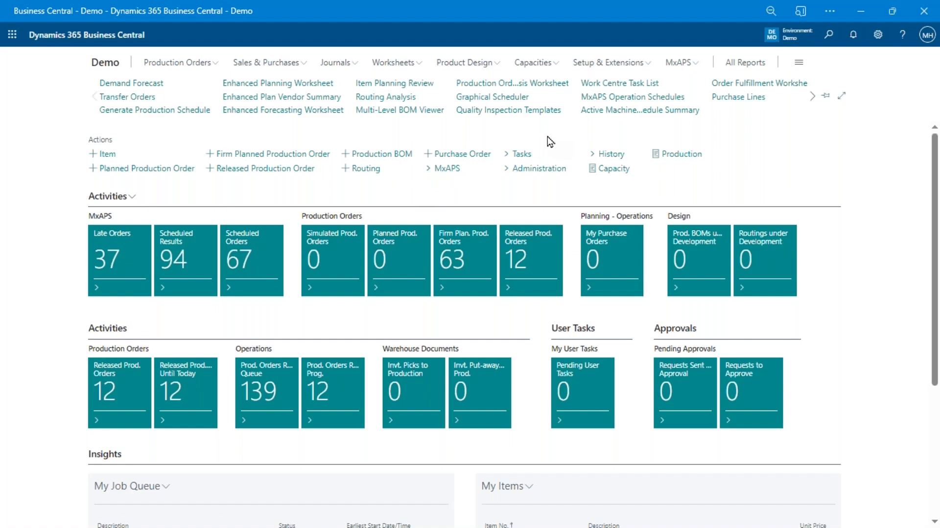
{"action": "left_click", "coordinate": [518, 97]}
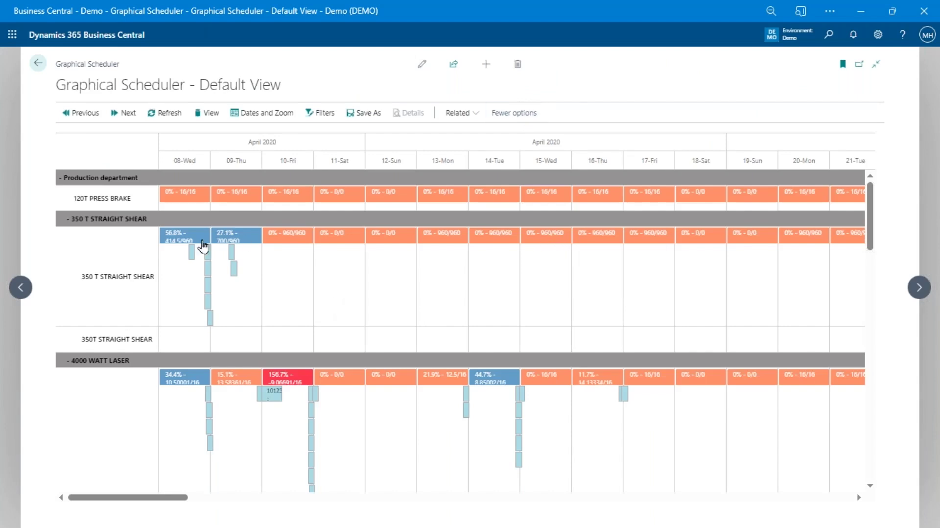
{"action": "mouse_move", "coordinate": [197, 206]}
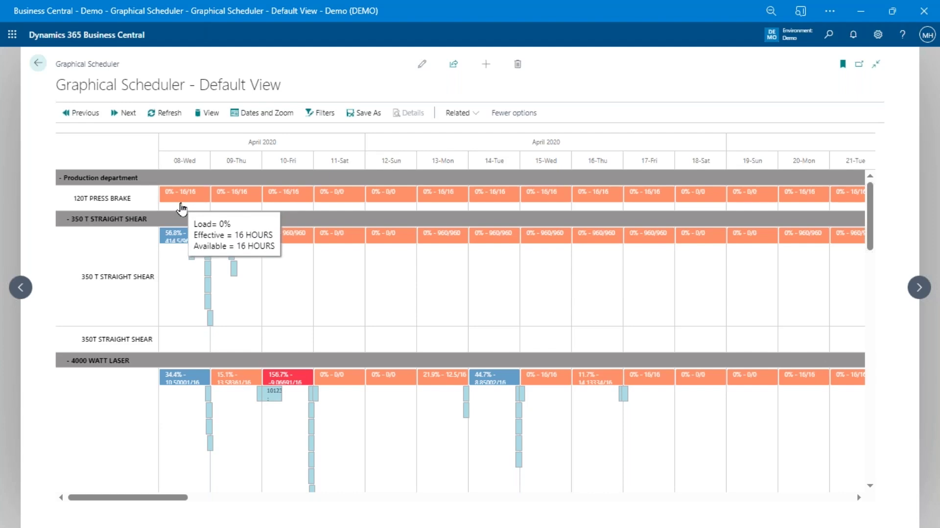
{"action": "mouse_move", "coordinate": [273, 248]}
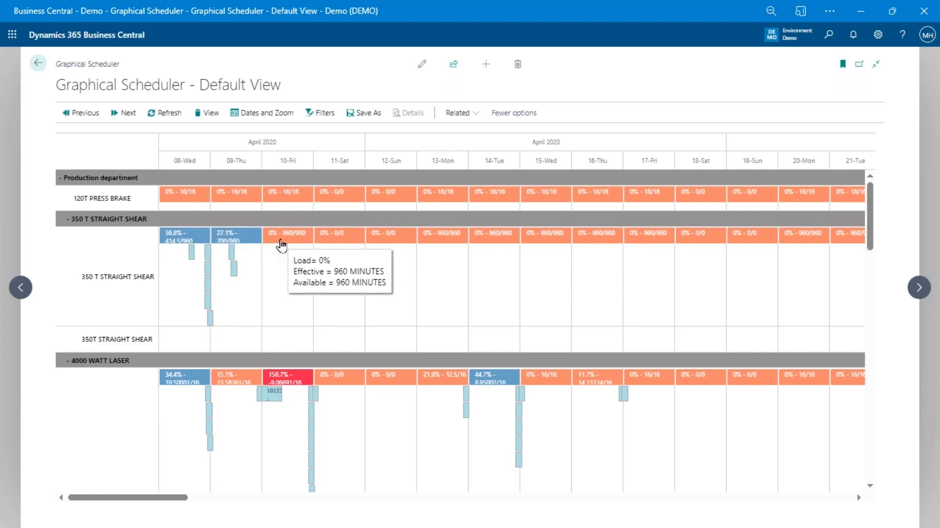
{"action": "mouse_move", "coordinate": [235, 242]}
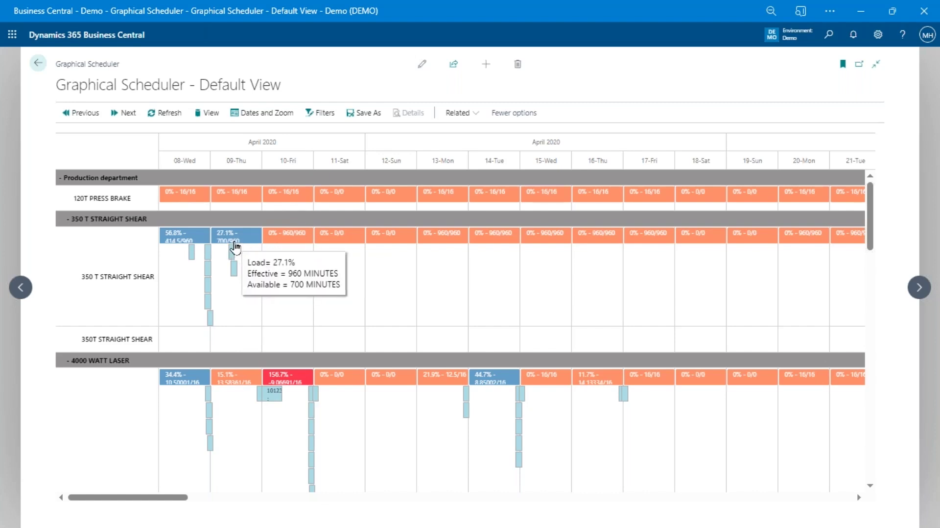
{"action": "mouse_move", "coordinate": [292, 384]}
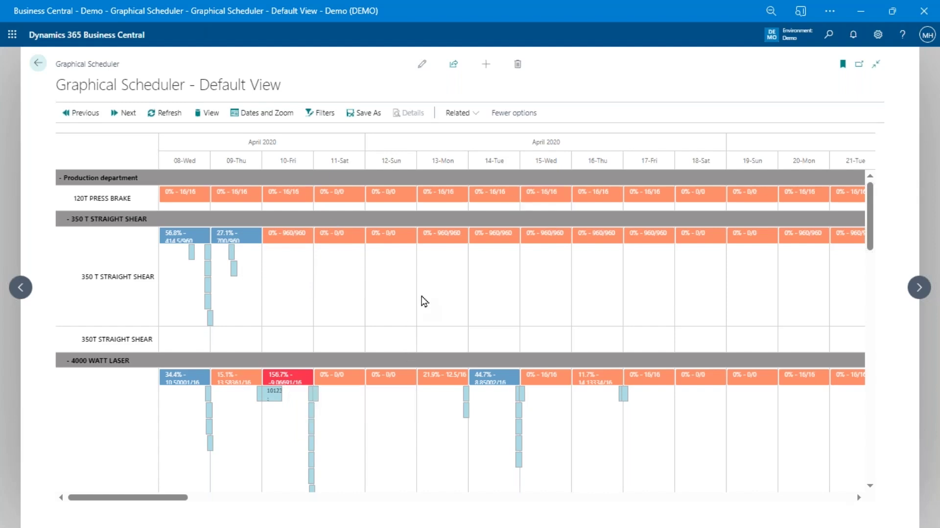
- Switch the scheduler to the LOADING view and review the daily load of all work centers
{"action": "left_click", "coordinate": [211, 113]}
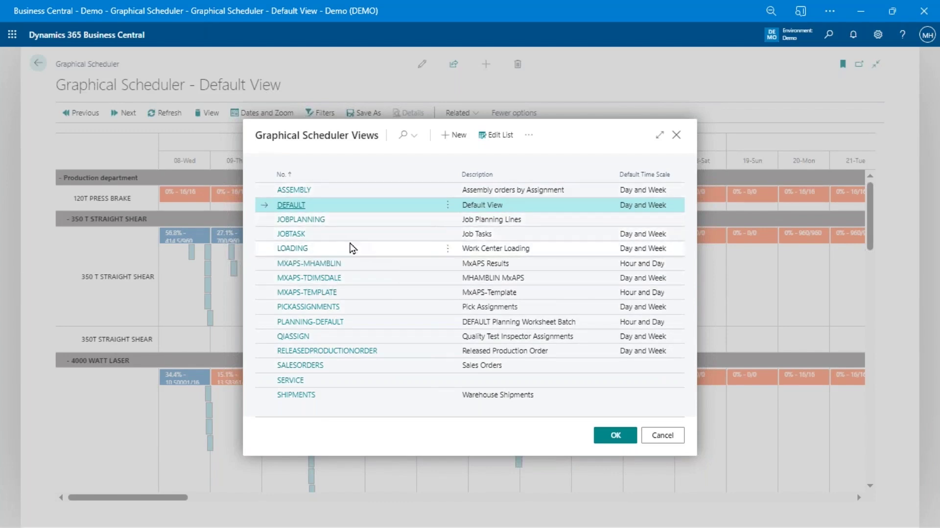
{"action": "left_click", "coordinate": [295, 248]}
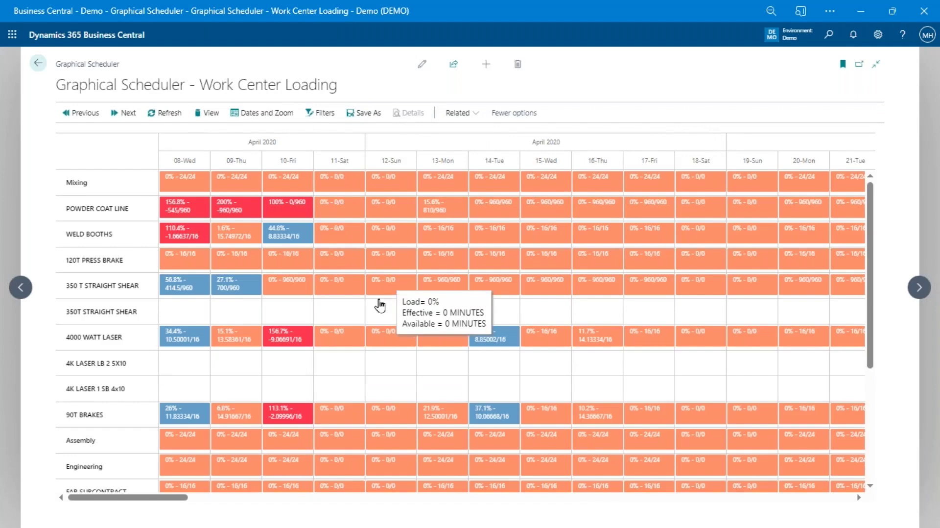
{"action": "mouse_move", "coordinate": [265, 343]}
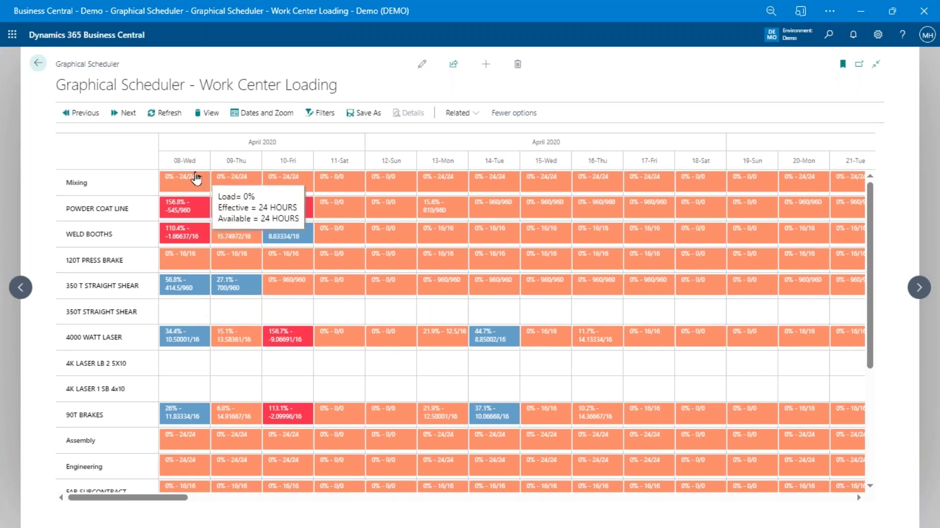
{"action": "scroll", "coordinate": [226, 363], "scroll_direction": "down", "scroll_amount": 1}
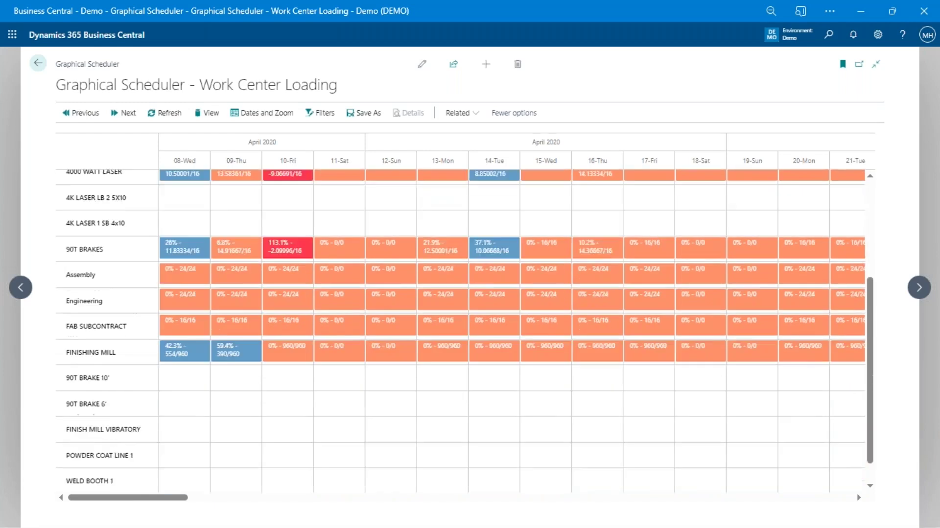
{"action": "scroll", "coordinate": [229, 365], "scroll_direction": "up", "scroll_amount": 1}
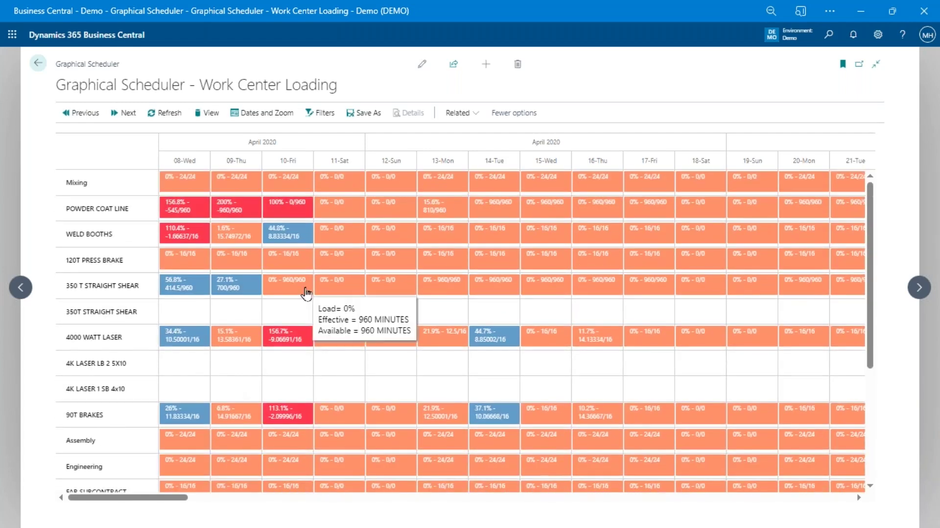
- View the work centre load details for POWDER COAT LINE on April 10 and return to the scheduler
{"action": "left_click", "coordinate": [299, 207]}
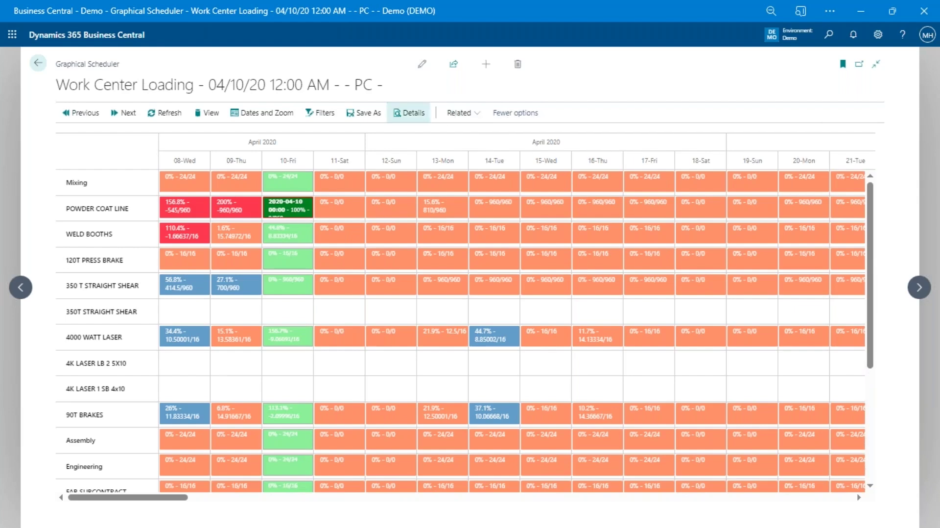
{"action": "left_click", "coordinate": [406, 123]}
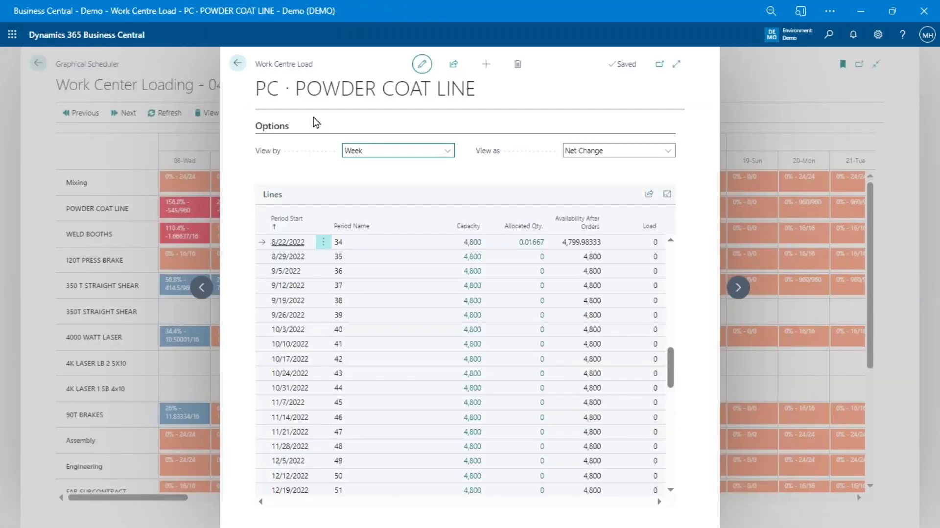
{"action": "left_click", "coordinate": [238, 64]}
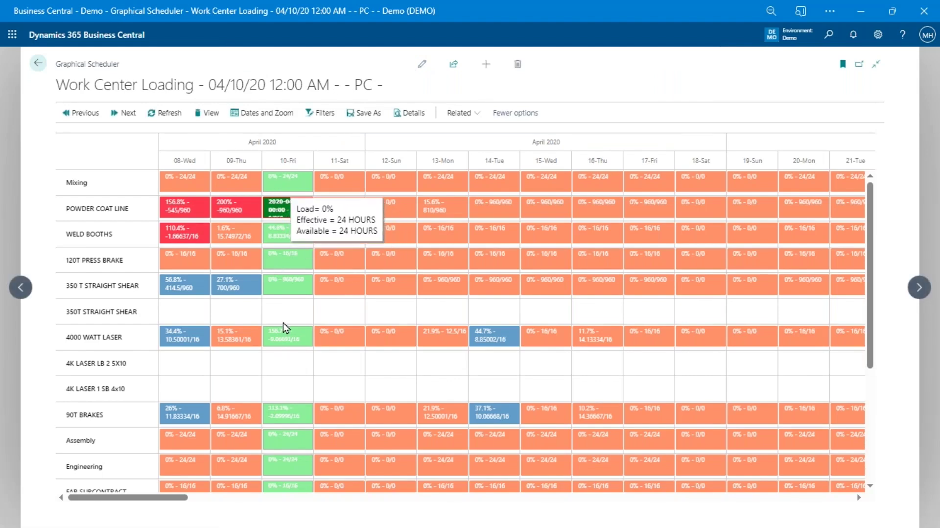
- Set the Work Center Loading view's scale to Week and Month
{"action": "left_click", "coordinate": [270, 113]}
{"action": "left_click", "coordinate": [403, 341]}
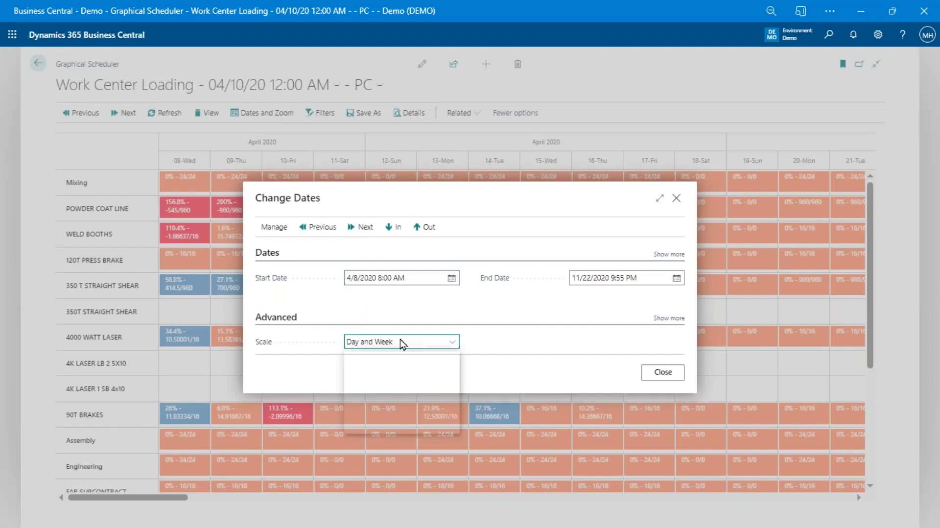
{"action": "left_click", "coordinate": [391, 376]}
{"action": "left_click", "coordinate": [663, 372]}
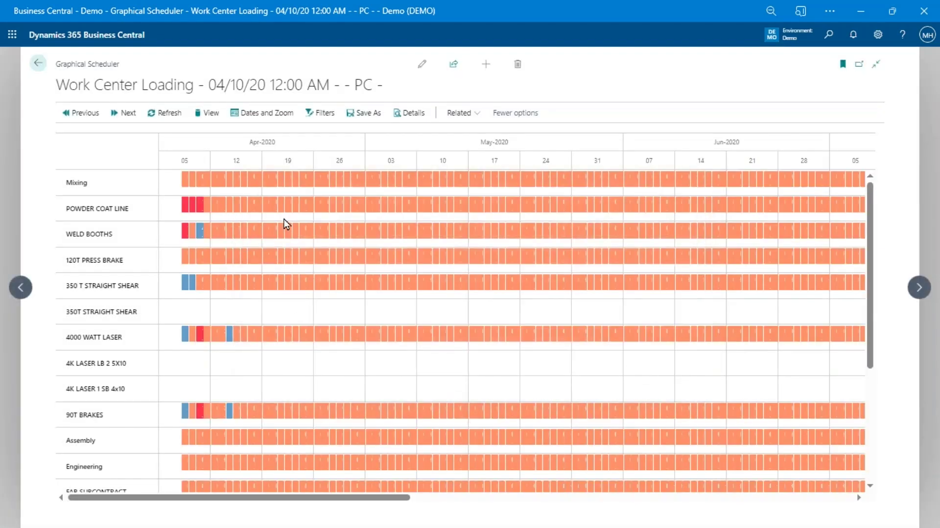
- Examine the weekly load, effective and available capacity of the work centers from April to June 2020
{"action": "mouse_move", "coordinate": [196, 207]}
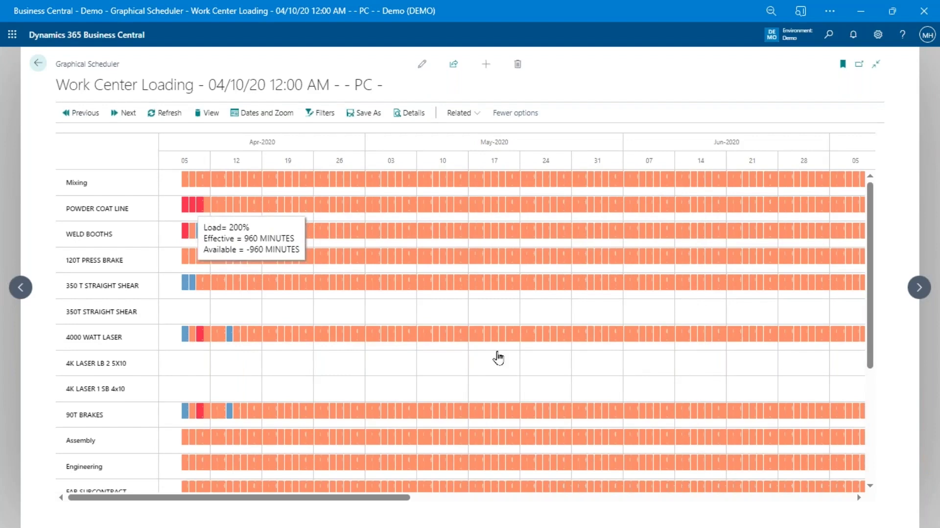
{"action": "mouse_move", "coordinate": [199, 247]}
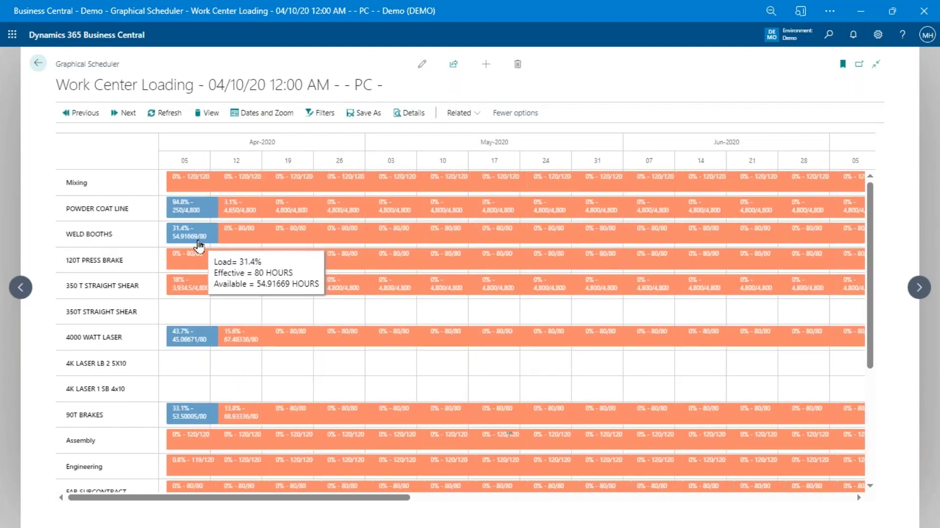
{"action": "mouse_move", "coordinate": [205, 269]}
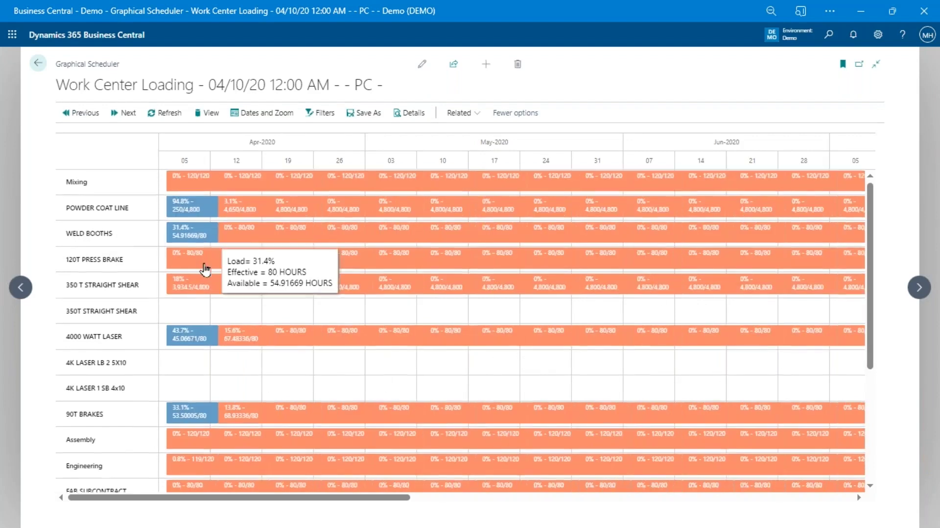
{"action": "scroll", "coordinate": [204, 271], "scroll_direction": "down", "scroll_amount": 4}
{"action": "scroll", "coordinate": [200, 289], "scroll_direction": "up", "scroll_amount": 4}
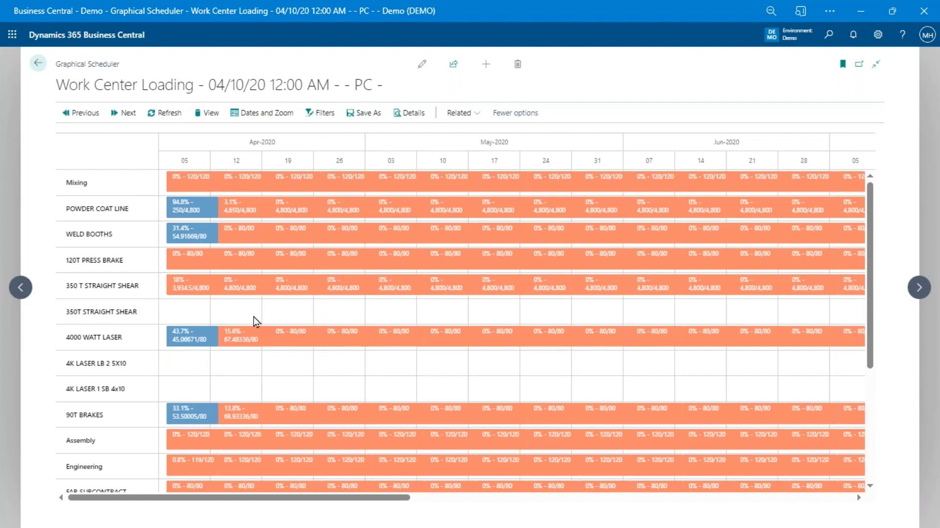
{"action": "mouse_move", "coordinate": [275, 247]}
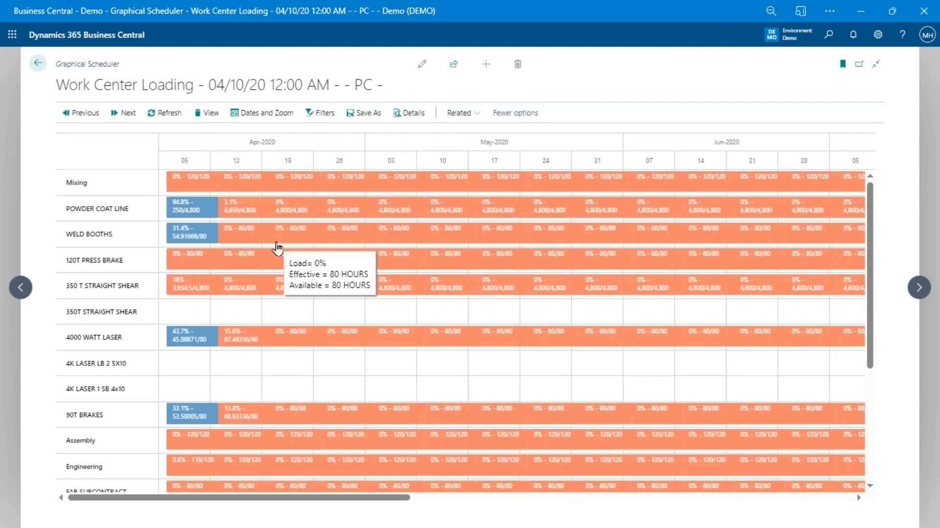
{"action": "mouse_move", "coordinate": [498, 331]}
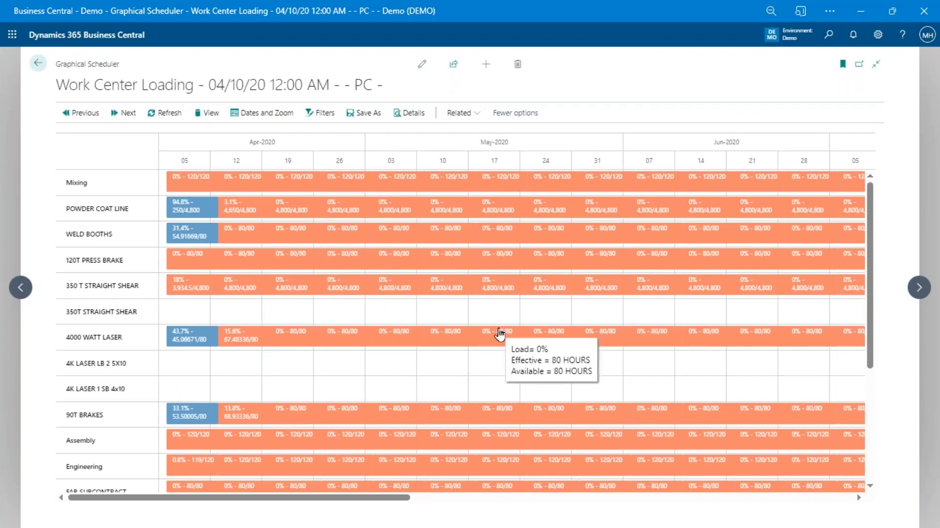
{"action": "scroll", "coordinate": [462, 389], "scroll_direction": "down", "scroll_amount": 5}
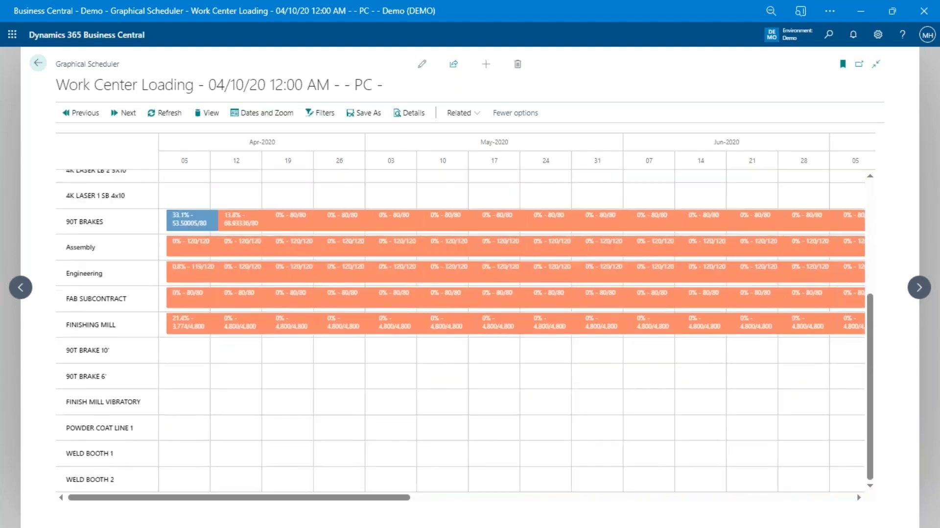
{"action": "scroll", "coordinate": [463, 389], "scroll_direction": "up", "scroll_amount": 5}
- Switch the scheduler back to the DEFAULT view and inspect the weekly operations under 4000 WATT LASER
{"action": "left_click", "coordinate": [213, 114]}
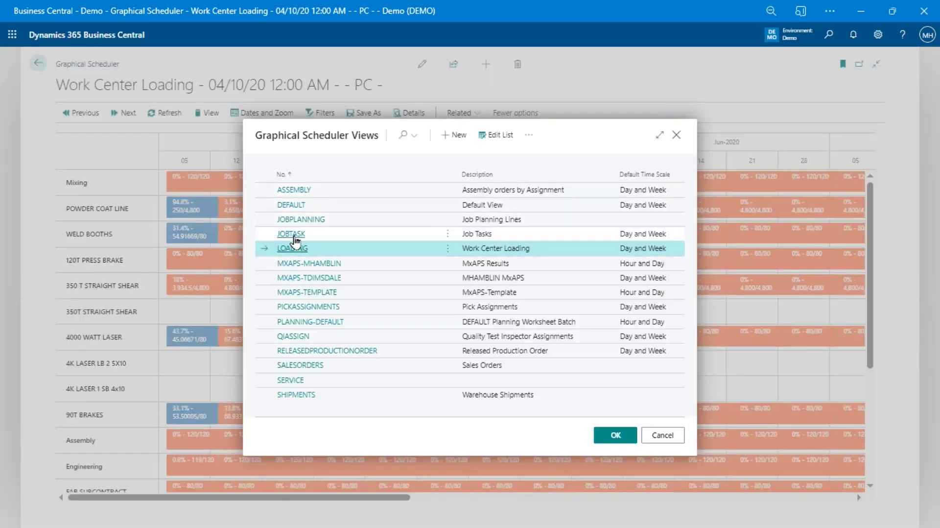
{"action": "left_click", "coordinate": [299, 208]}
{"action": "left_click", "coordinate": [301, 210]}
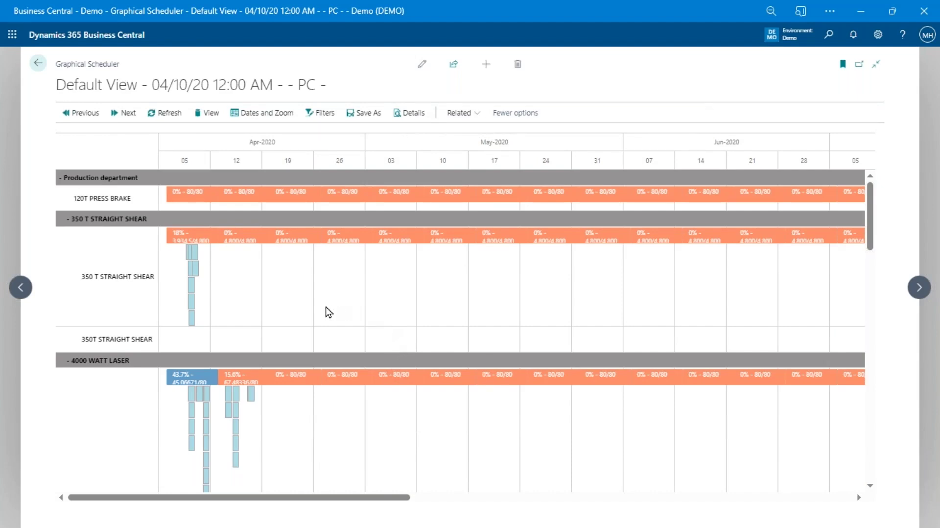
{"action": "scroll", "coordinate": [329, 312], "scroll_direction": "down", "scroll_amount": 4}
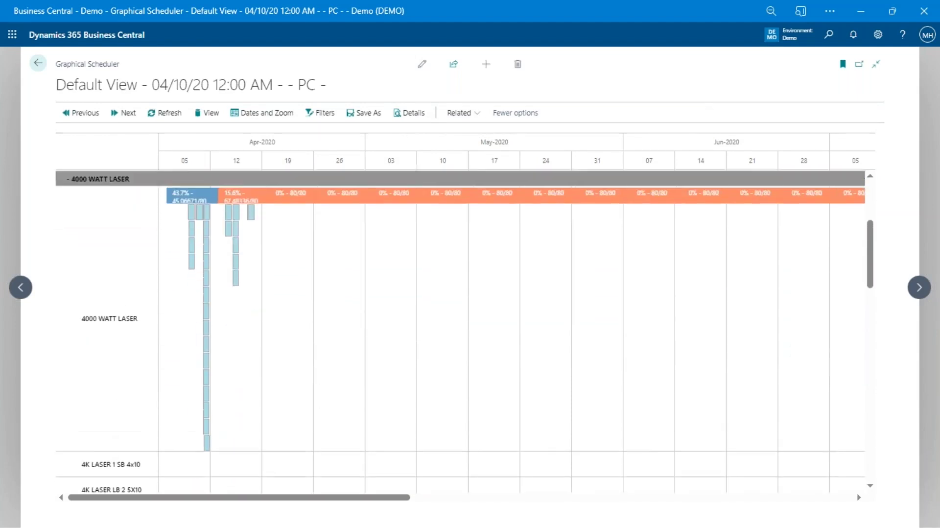
{"action": "scroll", "coordinate": [319, 282], "scroll_direction": "up", "scroll_amount": 1}
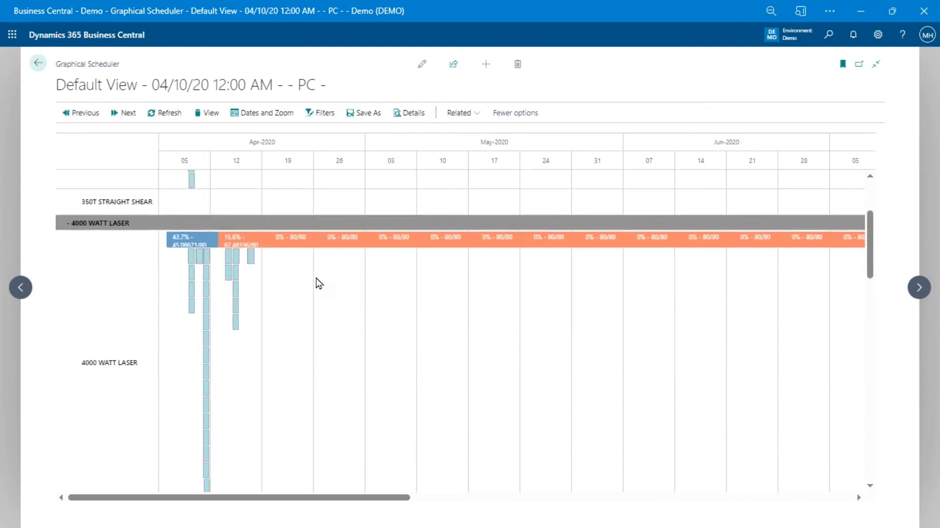
- Set the DEFAULT view's scale to Day and Week and look over the daily loads and operations
{"action": "left_click", "coordinate": [263, 113]}
{"action": "left_click", "coordinate": [420, 343]}
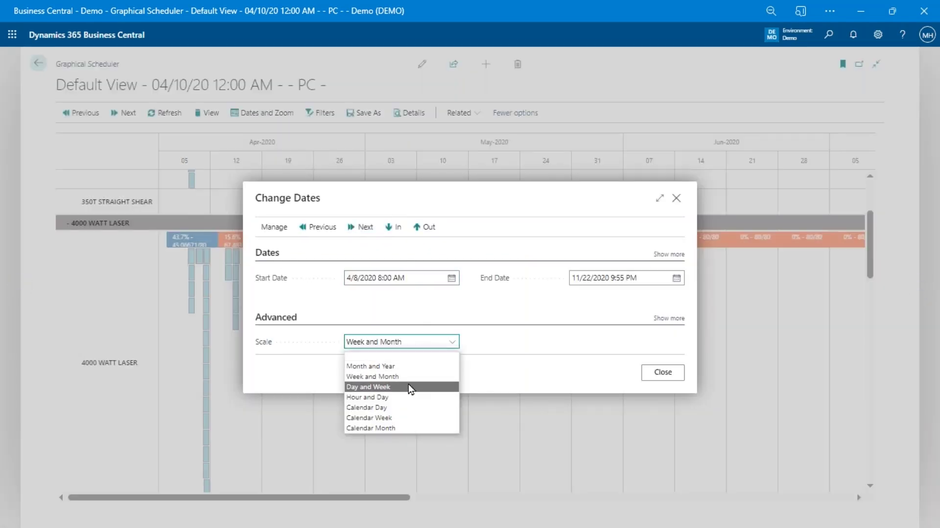
{"action": "left_click", "coordinate": [409, 386]}
{"action": "left_click", "coordinate": [663, 372]}
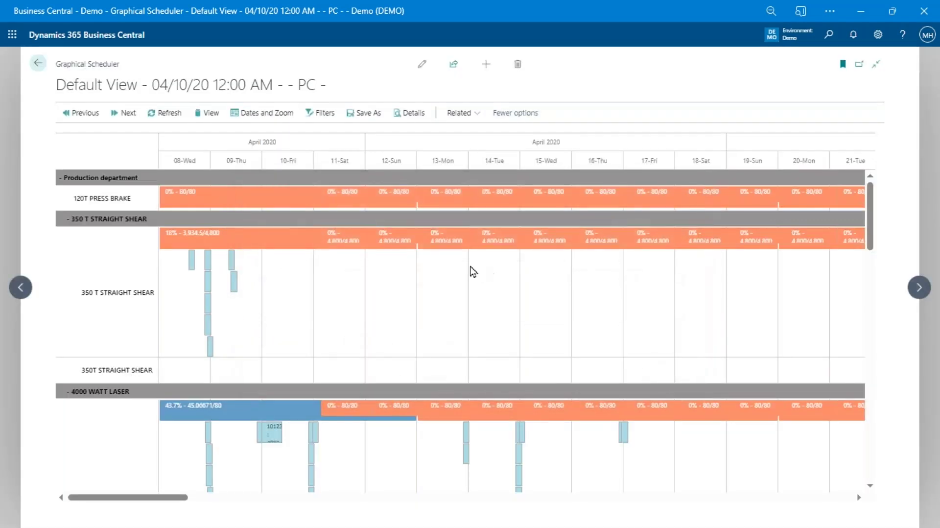
{"action": "scroll", "coordinate": [361, 275], "scroll_direction": "down", "scroll_amount": 2}
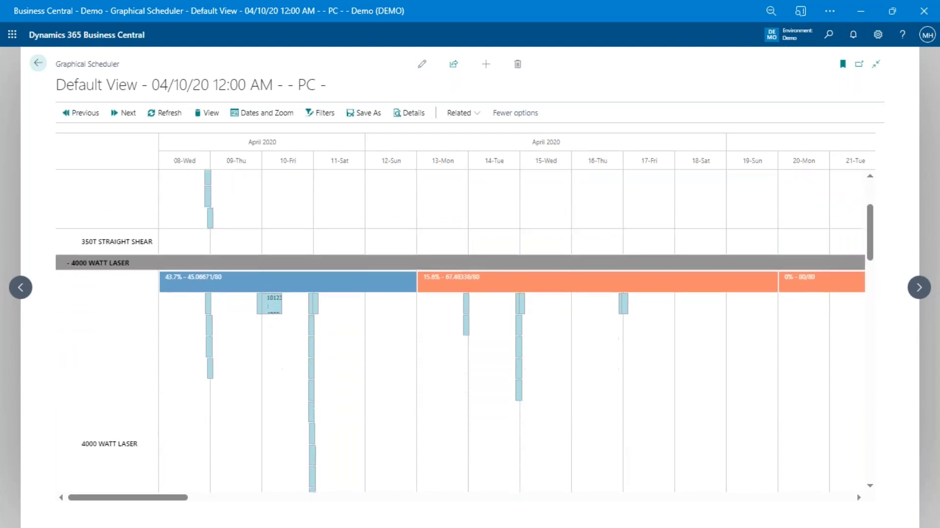
{"action": "scroll", "coordinate": [365, 273], "scroll_direction": "down", "scroll_amount": 3}
{"action": "scroll", "coordinate": [365, 273], "scroll_direction": "up", "scroll_amount": 4}
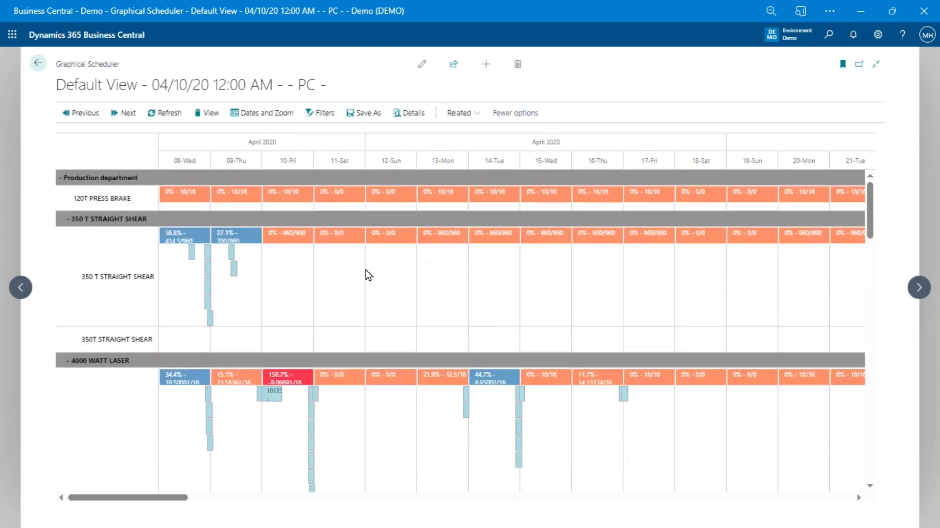
- Examine the daily loads and operations of the 4000 WATT LASER and 90T BRAKES work centers from 8 to 21 April 2020
{"action": "scroll", "coordinate": [369, 275], "scroll_direction": "down", "scroll_amount": 3}
{"action": "scroll", "coordinate": [370, 273], "scroll_direction": "up", "scroll_amount": 3}
{"action": "scroll", "coordinate": [342, 429], "scroll_direction": "down", "scroll_amount": 2}
{"action": "mouse_move", "coordinate": [309, 278]}
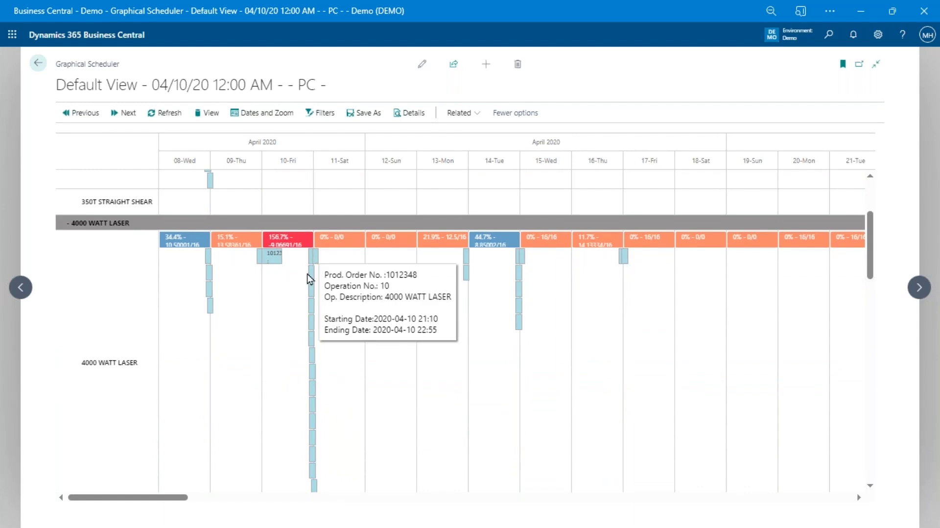
{"action": "scroll", "coordinate": [380, 481], "scroll_direction": "down", "scroll_amount": 2}
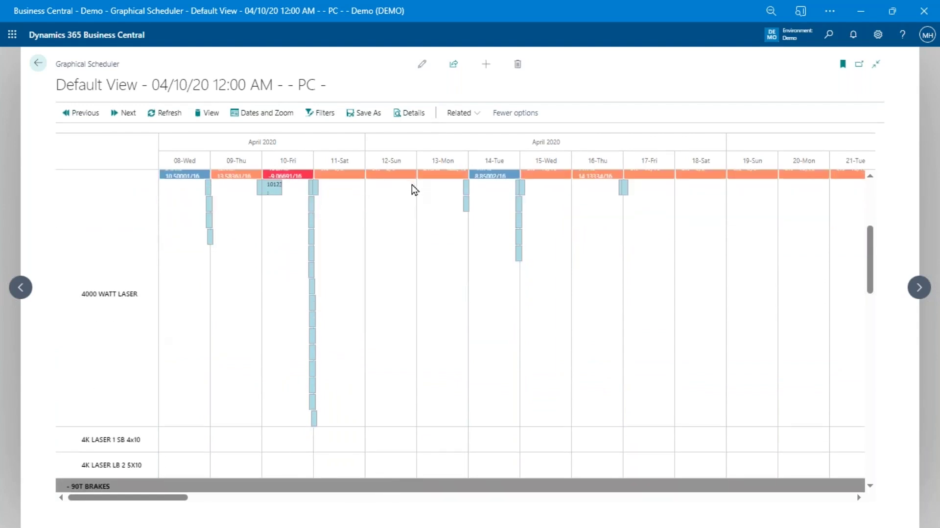
{"action": "mouse_move", "coordinate": [310, 196]}
{"action": "scroll", "coordinate": [349, 394], "scroll_direction": "down", "scroll_amount": 4}
{"action": "scroll", "coordinate": [348, 395], "scroll_direction": "down", "scroll_amount": 3}
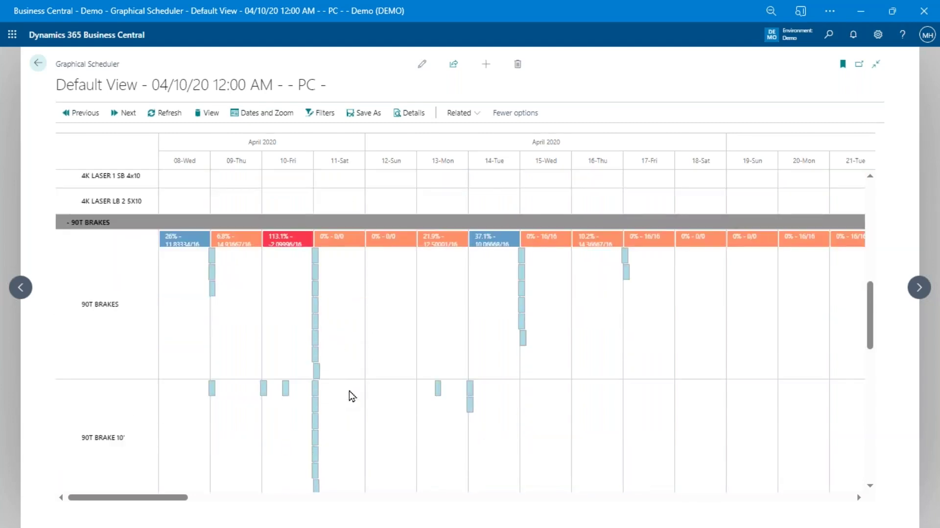
{"action": "scroll", "coordinate": [348, 395], "scroll_direction": "up", "scroll_amount": 5}
{"action": "scroll", "coordinate": [315, 287], "scroll_direction": "down", "scroll_amount": 1}
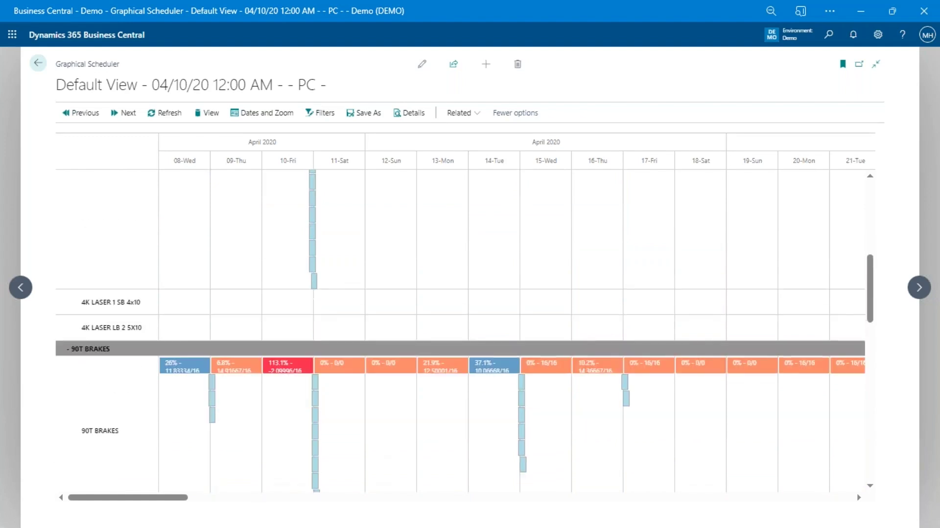
- Move the last BRKT LONG 1 operation of 10 April from 4000 WATT LASER to 4K LASER 1 SB 4x10 at 04/11/20 12:20 AM
{"action": "left_click", "coordinate": [314, 281]}
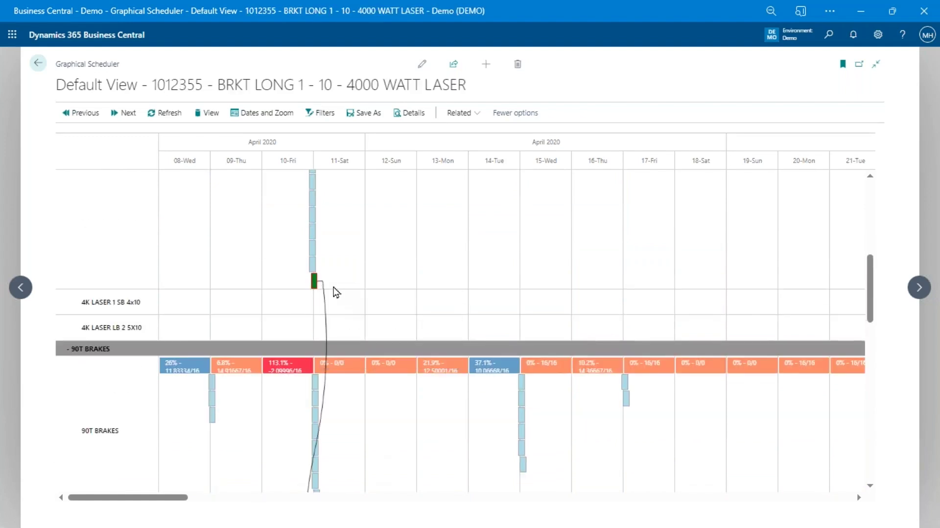
{"action": "scroll", "coordinate": [332, 292], "scroll_direction": "up", "scroll_amount": 1}
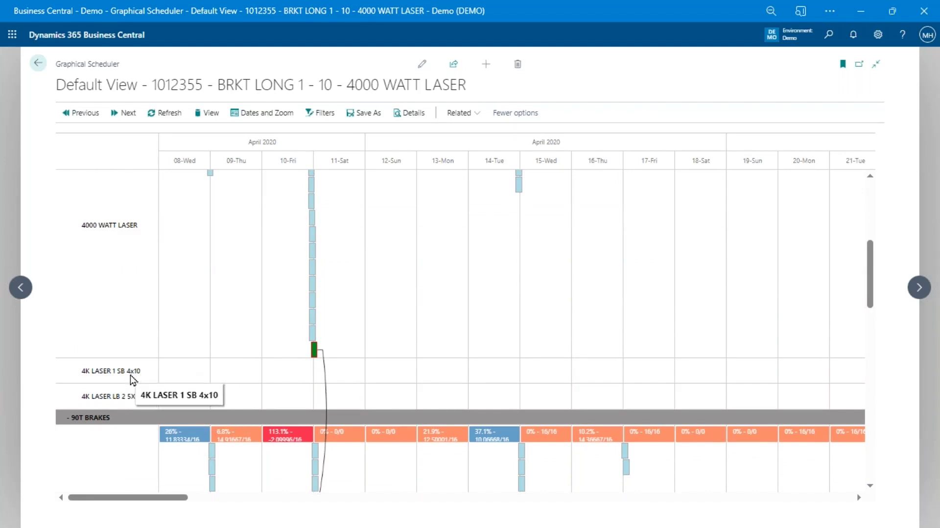
{"action": "left_click_drag", "start_coordinate": [318, 354], "coordinate": [320, 368]}
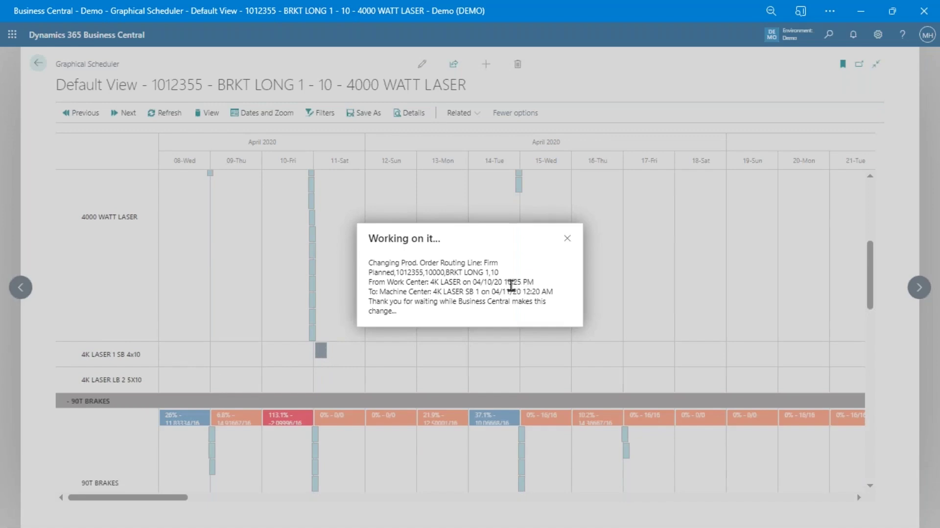
{"action": "scroll", "coordinate": [389, 374], "scroll_direction": "down", "scroll_amount": 1}
{"action": "scroll", "coordinate": [390, 382], "scroll_direction": "down", "scroll_amount": 1}
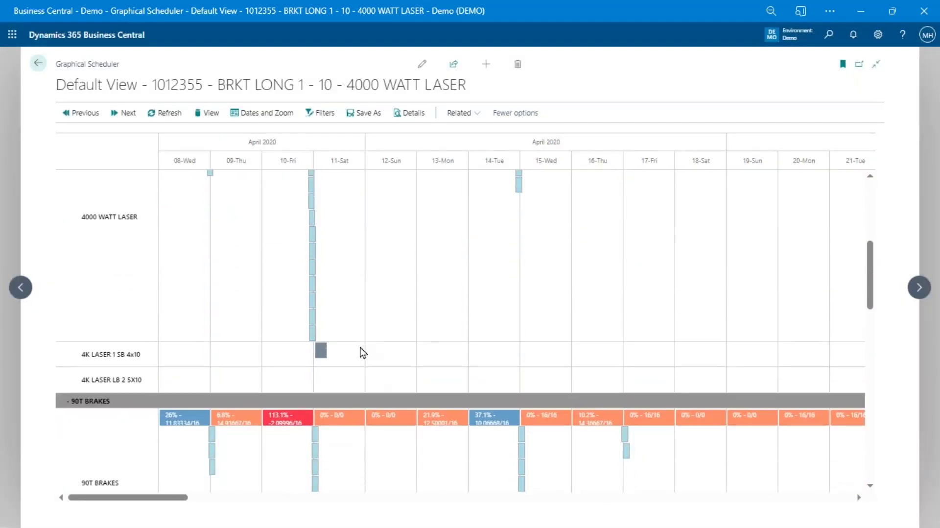
{"action": "mouse_move", "coordinate": [311, 309]}
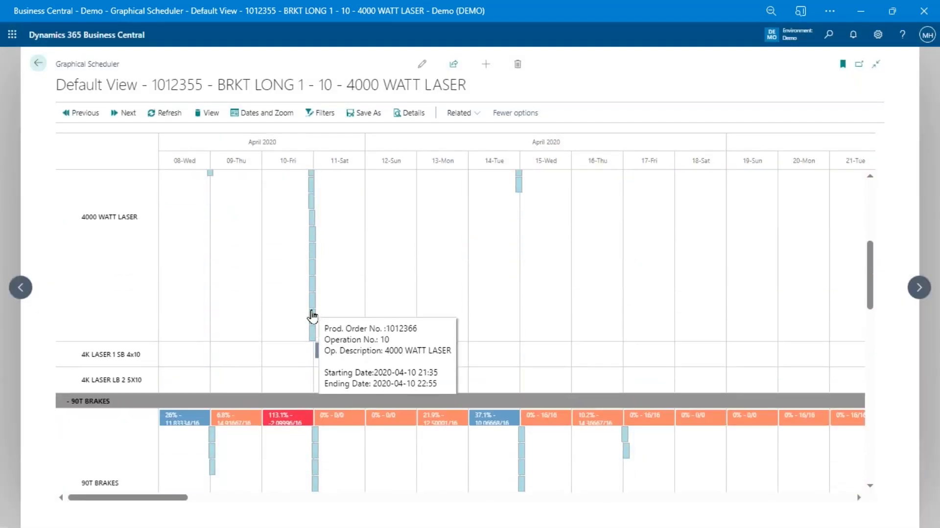
- Inspect the 4000 WATT LASER daily loads and stacked operations, and select a BRKT LONG 1 operation on 10 April
{"action": "scroll", "coordinate": [347, 297], "scroll_direction": "up", "scroll_amount": 5}
{"action": "mouse_move", "coordinate": [431, 243]}
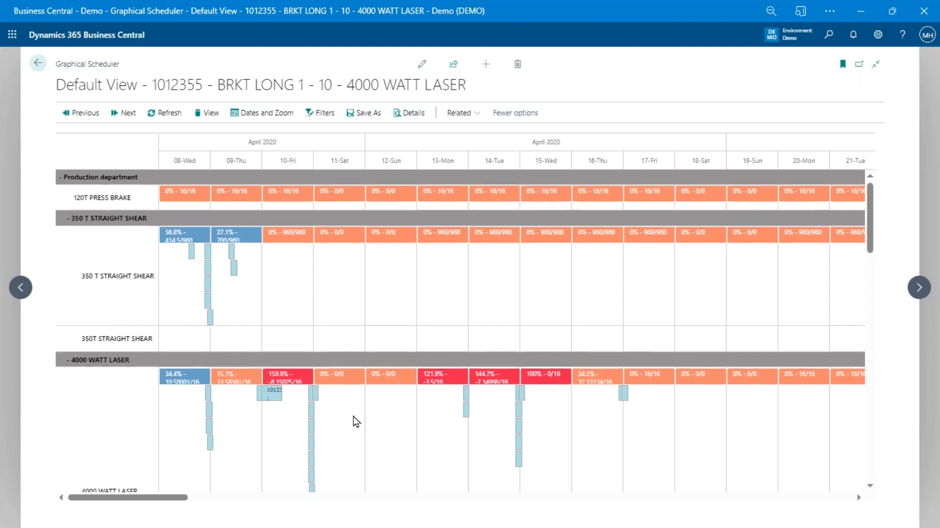
{"action": "scroll", "coordinate": [353, 421], "scroll_direction": "down", "scroll_amount": 1}
{"action": "scroll", "coordinate": [314, 398], "scroll_direction": "down", "scroll_amount": 1}
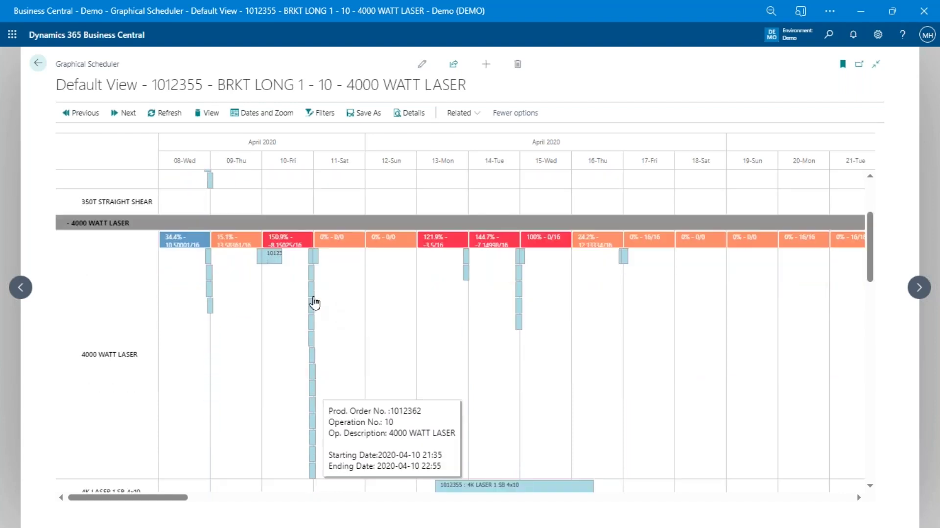
{"action": "mouse_move", "coordinate": [310, 332]}
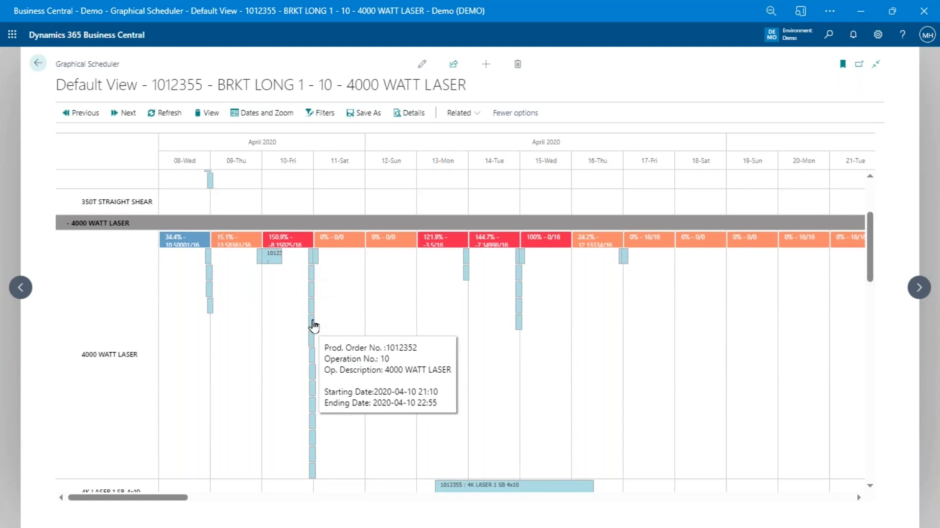
{"action": "scroll", "coordinate": [310, 331], "scroll_direction": "up", "scroll_amount": 1}
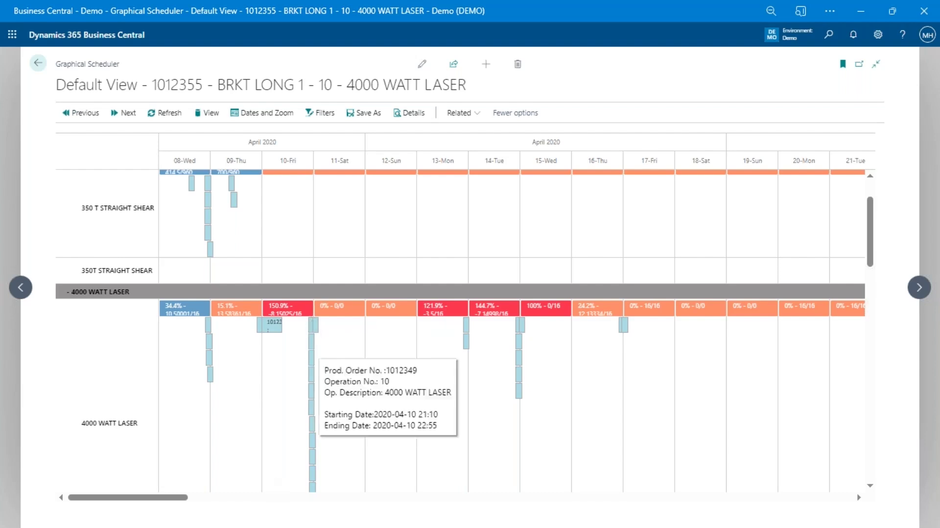
{"action": "left_click", "coordinate": [312, 341]}
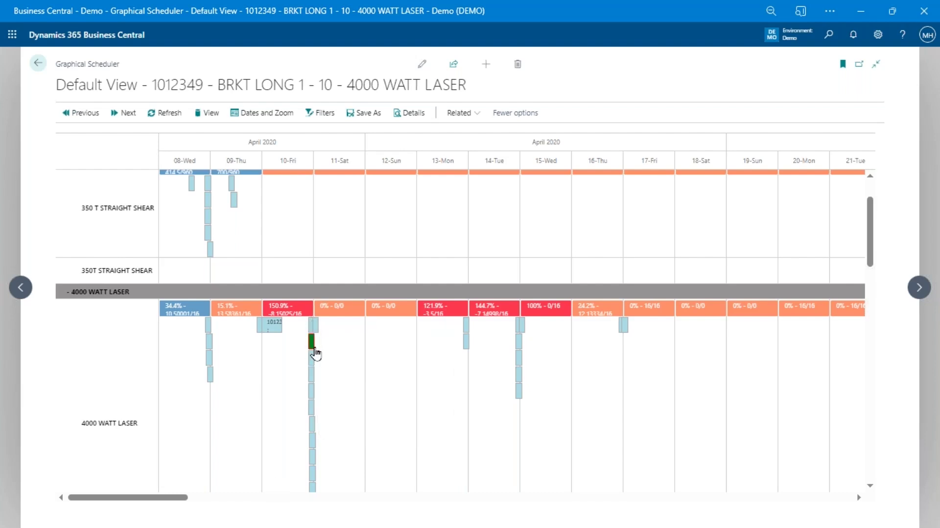
- Leave the scheduler for Generate Production Schedule and set the start date to 4/10/2020 8:00 AM
{"action": "left_click", "coordinate": [447, 402]}
{"action": "key", "text": "Escape"}
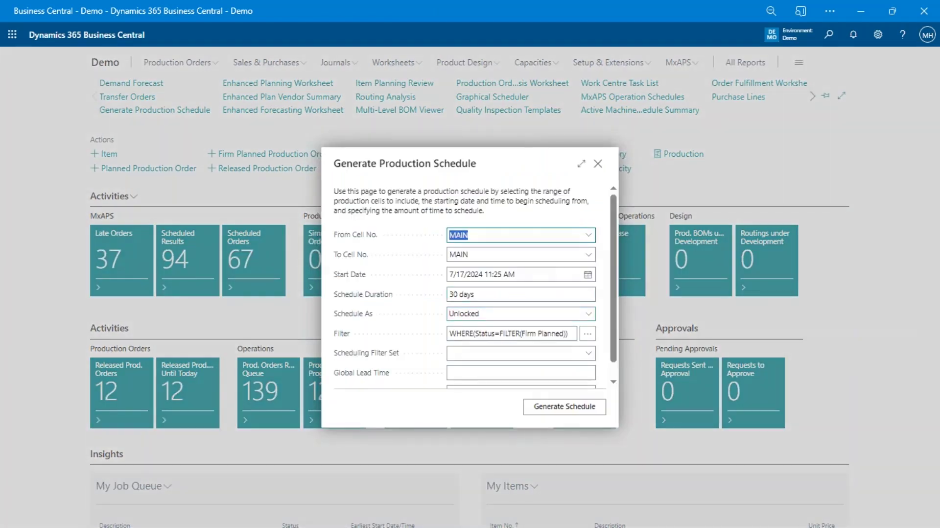
{"action": "left_click", "coordinate": [522, 276]}
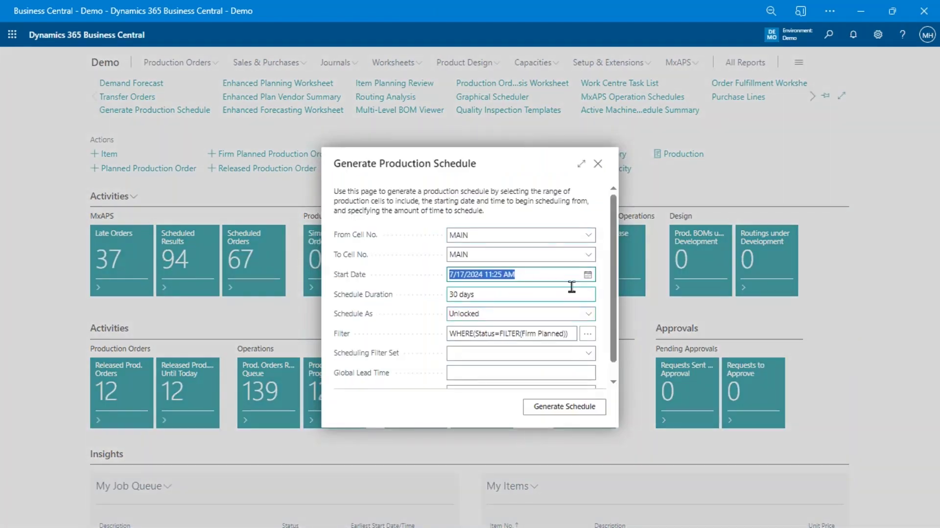
{"action": "type", "text": "0410"}
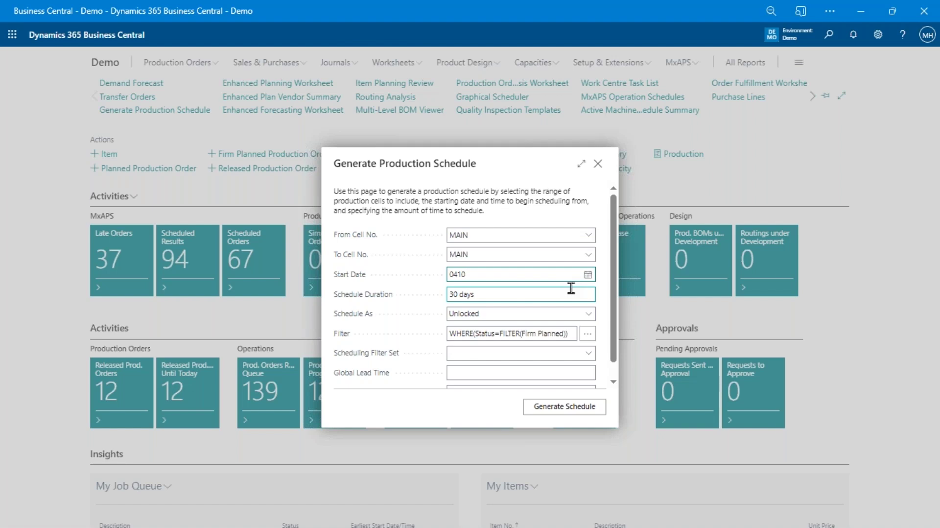
{"action": "type", "text": "20 8a"}
{"action": "left_click", "coordinate": [506, 296]}
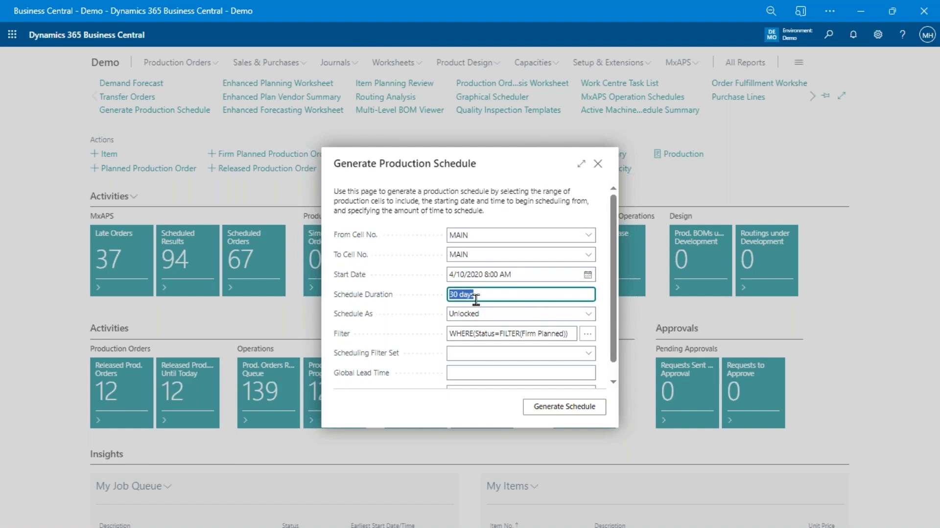
- Review the schedule duration and remaining options, and generate the production schedule for the MAIN cell
{"action": "left_click", "coordinate": [478, 275]}
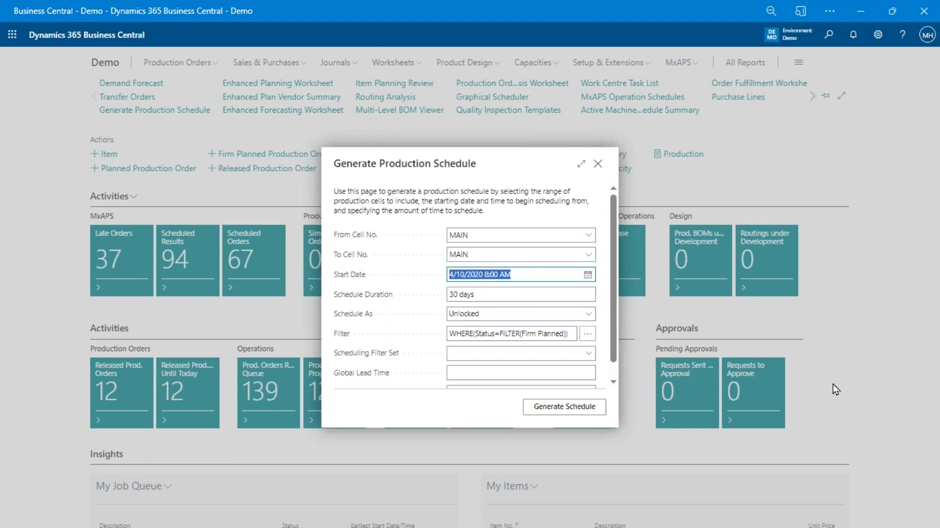
{"action": "left_click", "coordinate": [483, 293]}
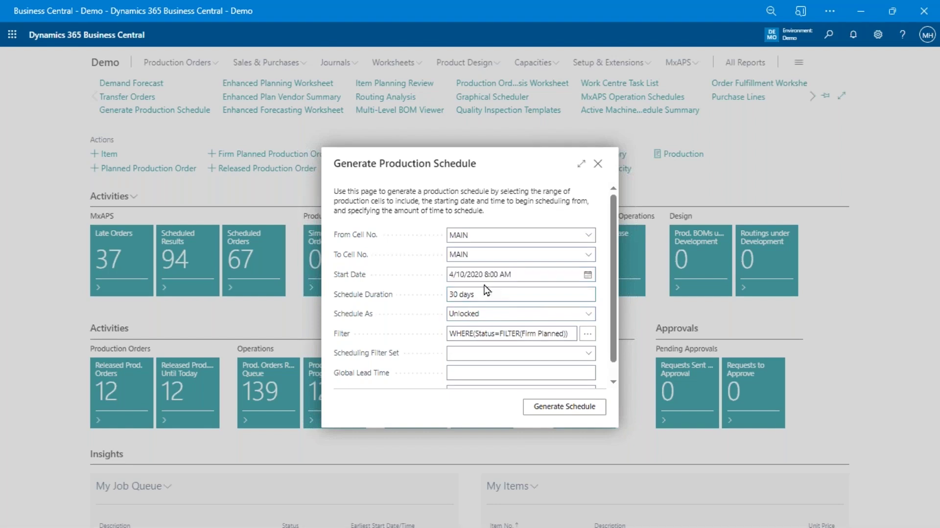
{"action": "left_click", "coordinate": [519, 291]}
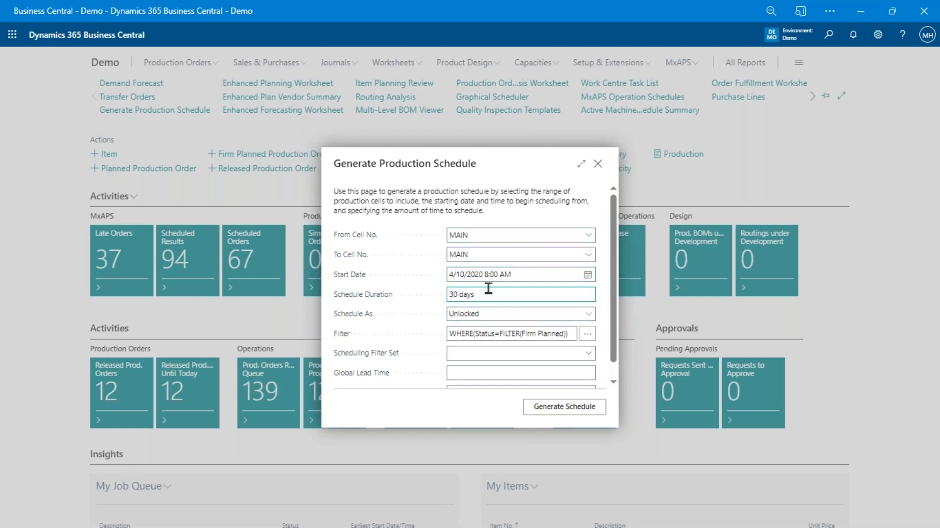
{"action": "triple_click", "coordinate": [501, 295]}
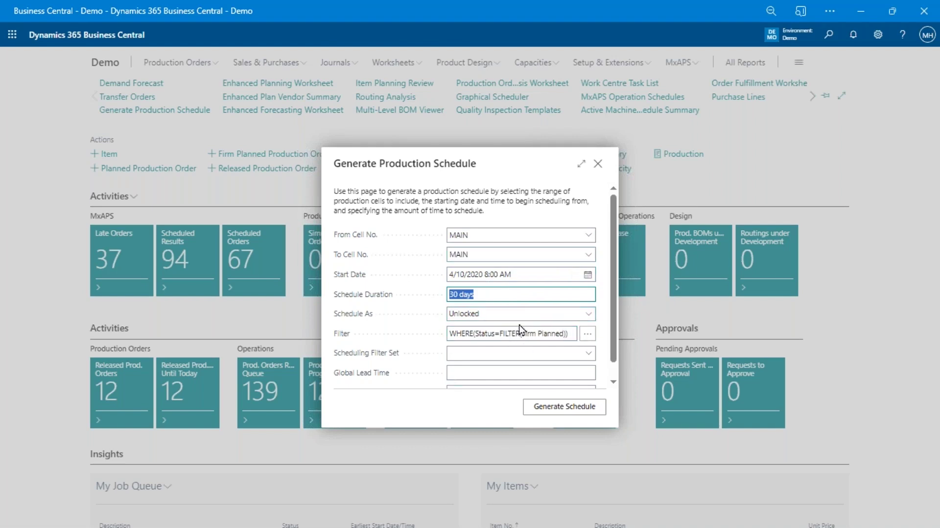
{"action": "scroll", "coordinate": [522, 331], "scroll_direction": "down", "scroll_amount": 1}
{"action": "scroll", "coordinate": [539, 331], "scroll_direction": "up", "scroll_amount": 1}
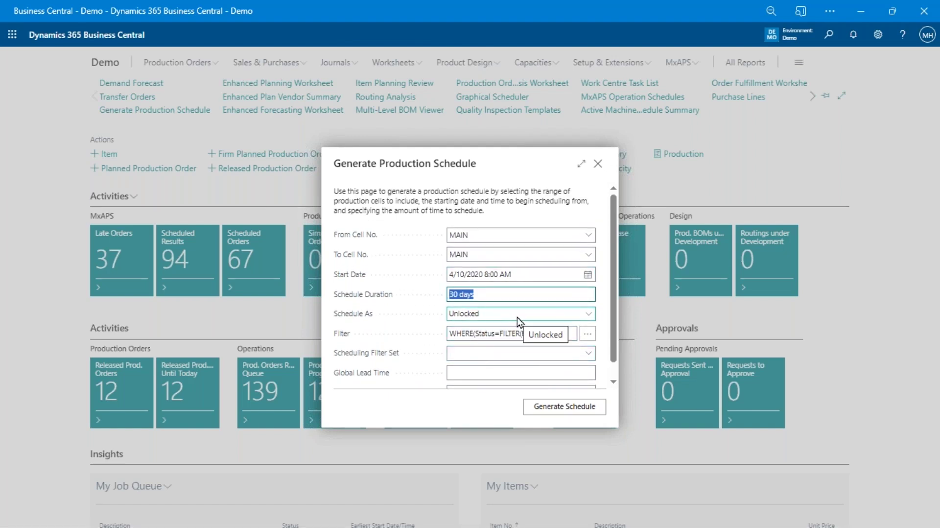
{"action": "left_click", "coordinate": [472, 374]}
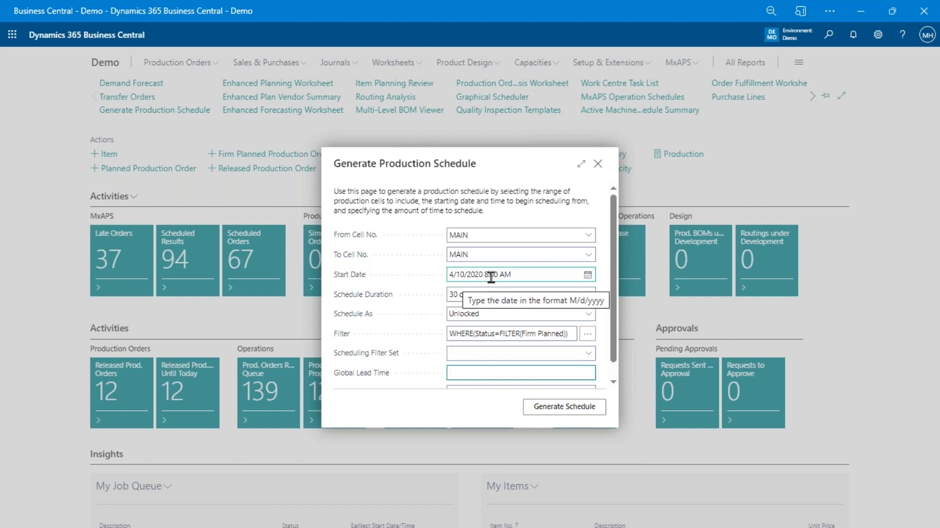
{"action": "left_click", "coordinate": [567, 410]}
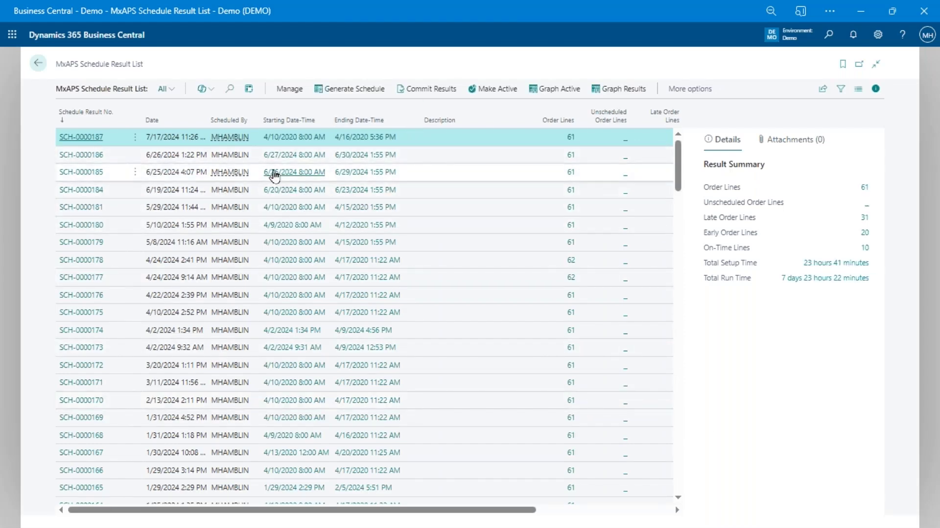
- Look over the MxAPS schedule results and graph the newest result in the Graphical Scheduler
{"action": "scroll", "coordinate": [275, 177], "scroll_direction": "down", "scroll_amount": 10}
{"action": "scroll", "coordinate": [293, 314], "scroll_direction": "up", "scroll_amount": 10}
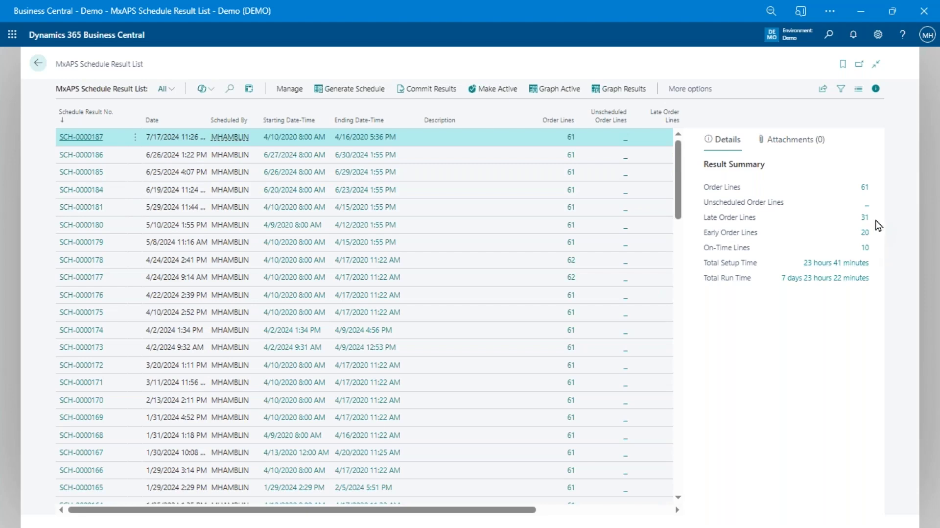
{"action": "left_click", "coordinate": [624, 98]}
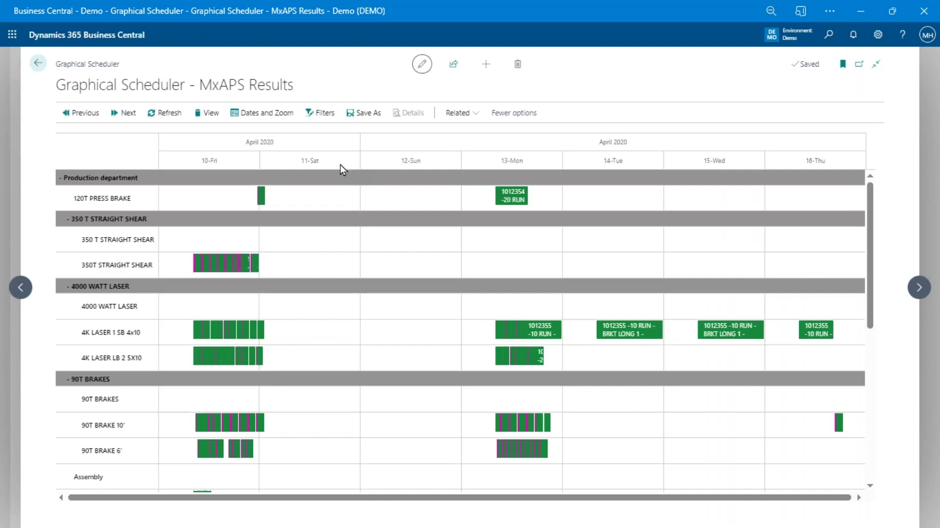
- Set the MxAPS Results view's scale to Hour and Day
{"action": "left_click", "coordinate": [257, 118]}
{"action": "left_click", "coordinate": [402, 341]}
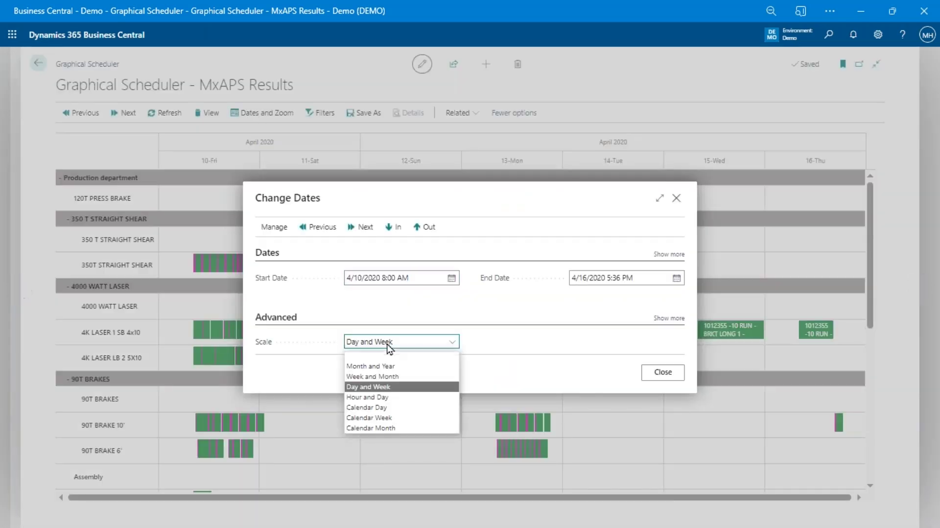
{"action": "left_click", "coordinate": [384, 396]}
{"action": "left_click", "coordinate": [663, 373]}
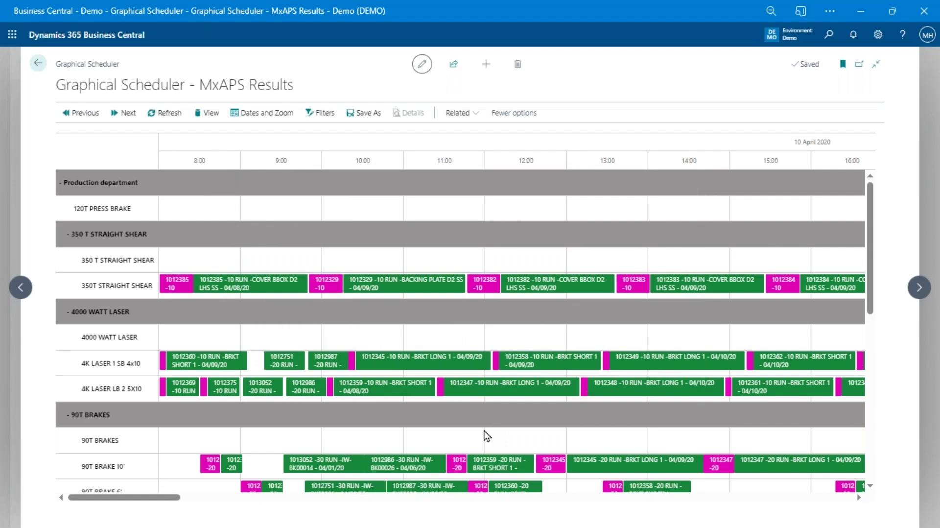
- Inspect the hourly laser and brake operations on 10 April, including the linked operations of BRKT LONG 1 orders and the 120T PRESS BRAKE
{"action": "mouse_move", "coordinate": [406, 388]}
{"action": "mouse_move", "coordinate": [205, 366]}
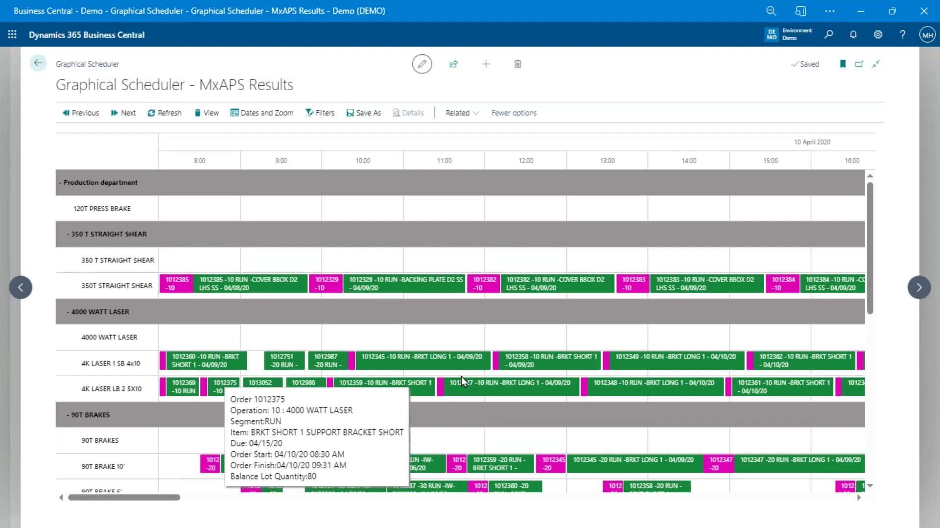
{"action": "left_click", "coordinate": [426, 361]}
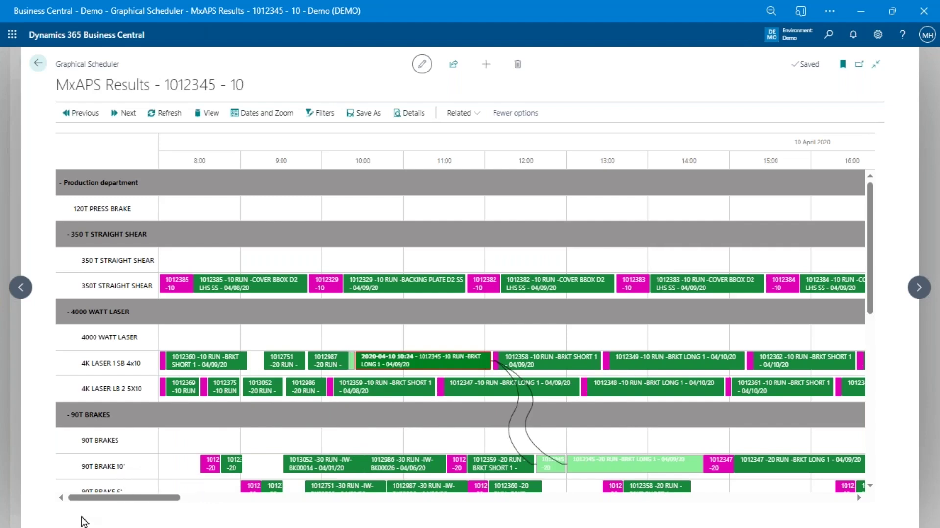
{"action": "left_click_drag", "start_coordinate": [103, 498], "coordinate": [237, 522]}
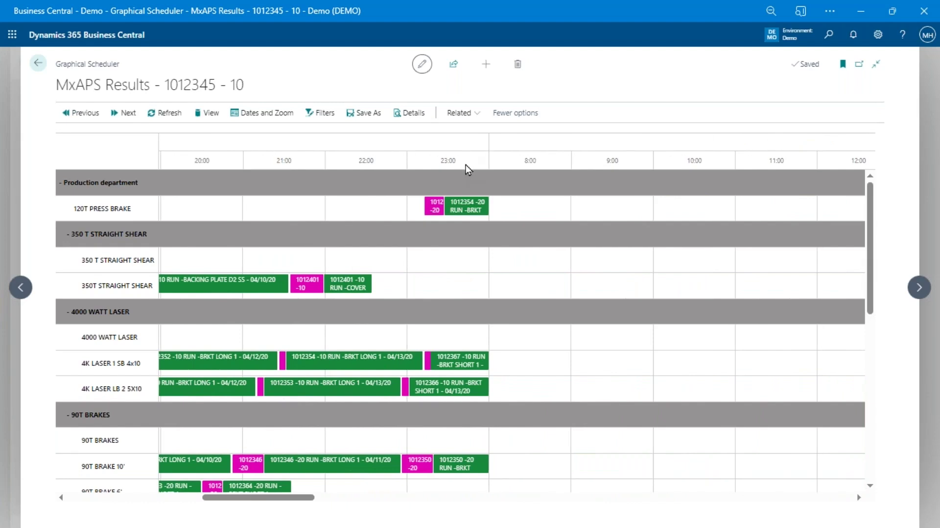
{"action": "left_click", "coordinate": [465, 206]}
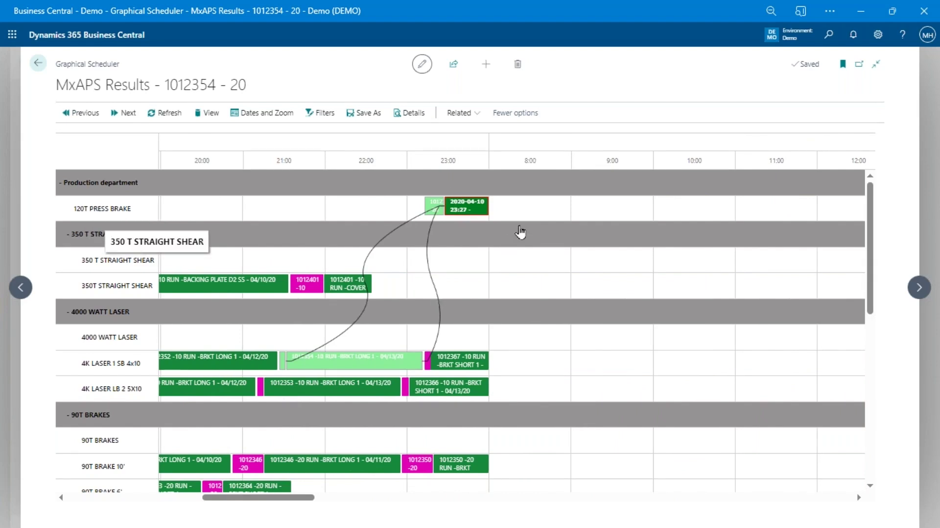
{"action": "mouse_move", "coordinate": [306, 471]}
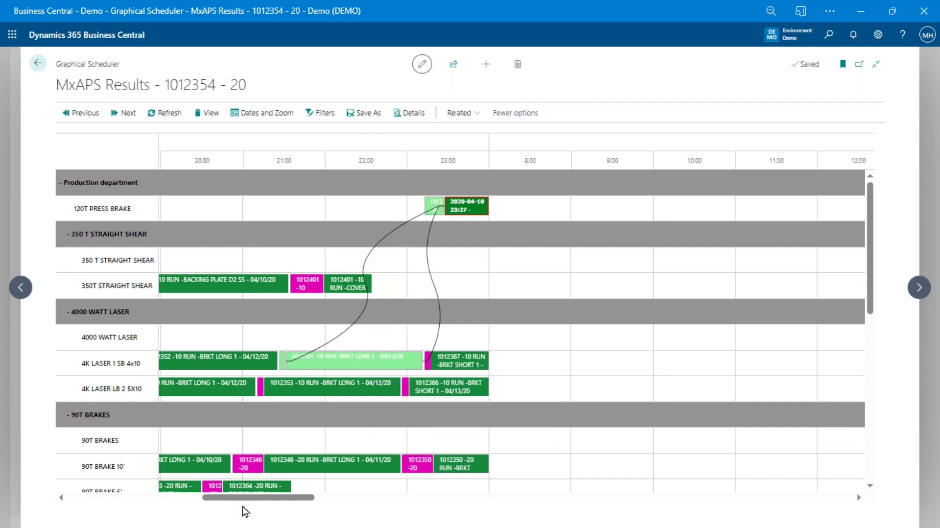
{"action": "left_click_drag", "start_coordinate": [241, 503], "coordinate": [73, 516]}
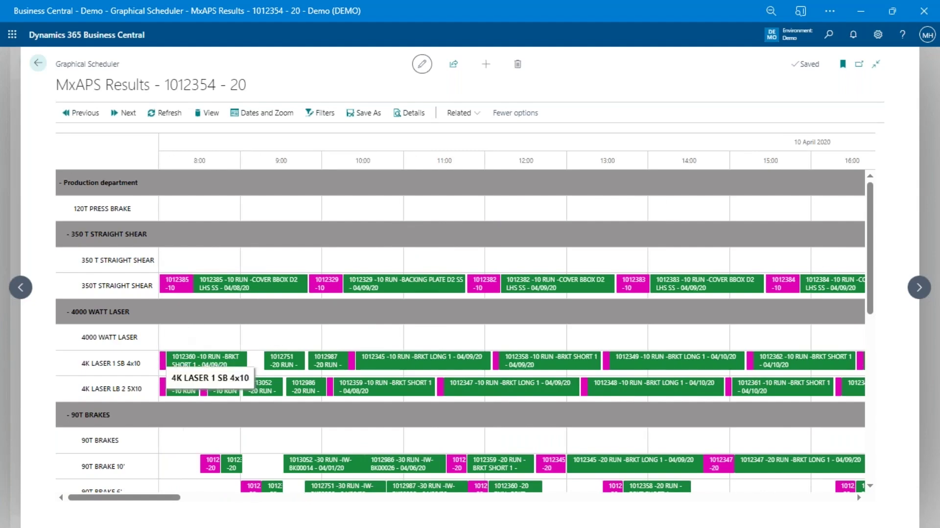
- Look over the laser, brake, finishing mill, powder coat and weld booth operations scheduled on 10 April
{"action": "mouse_move", "coordinate": [179, 294]}
{"action": "mouse_move", "coordinate": [217, 296]}
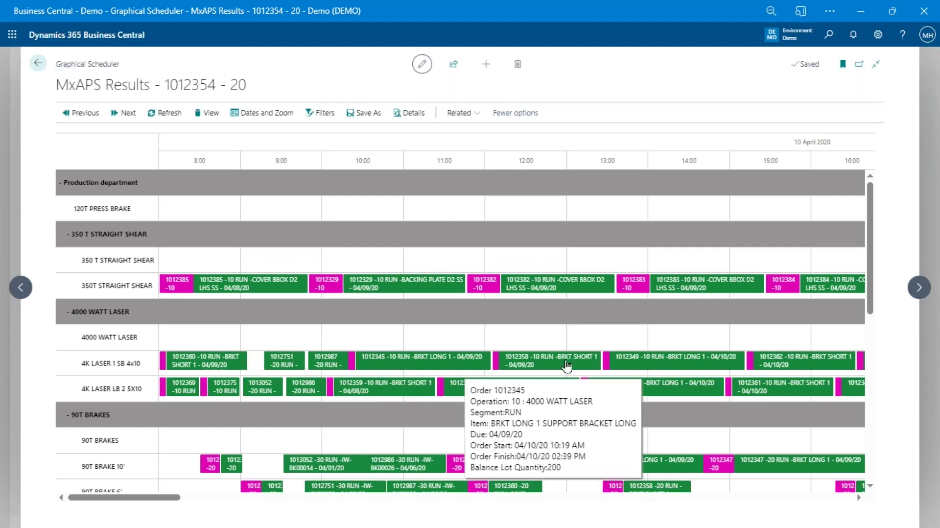
{"action": "mouse_move", "coordinate": [594, 361]}
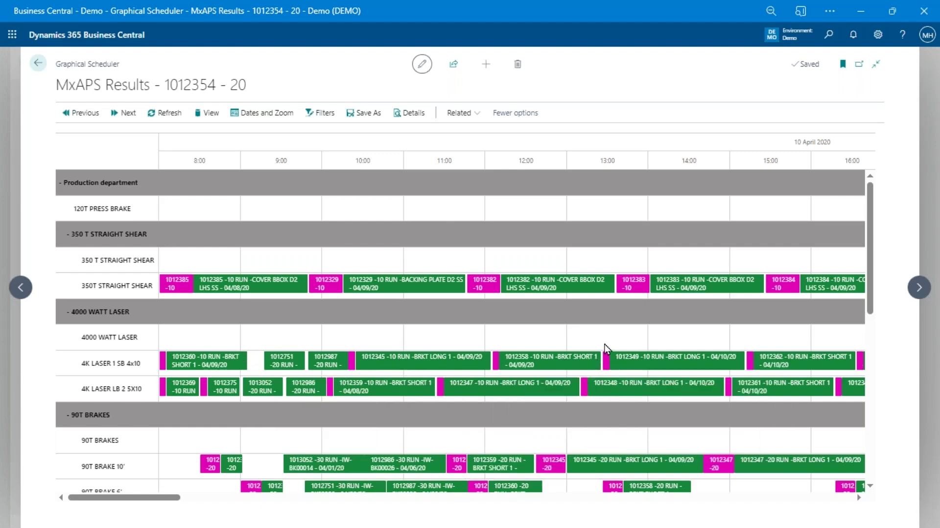
{"action": "scroll", "coordinate": [603, 344], "scroll_direction": "down", "scroll_amount": 8}
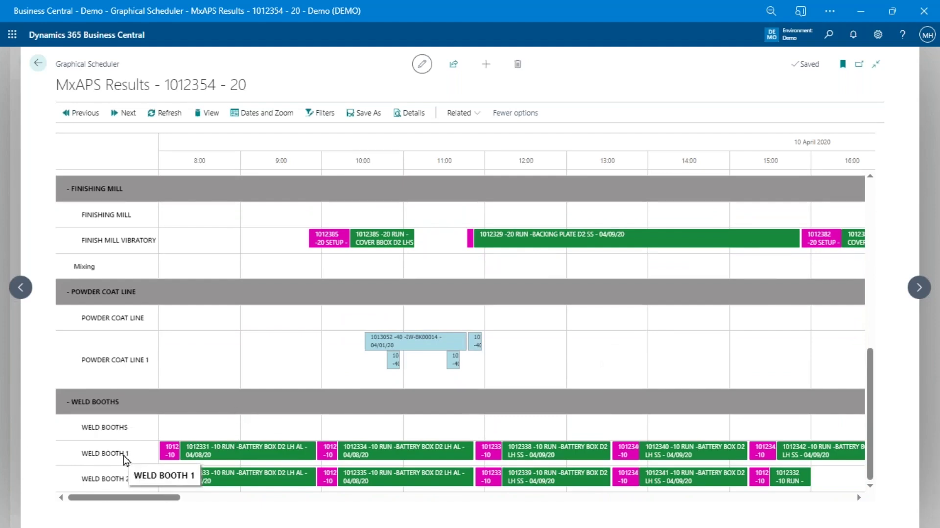
{"action": "mouse_move", "coordinate": [225, 462]}
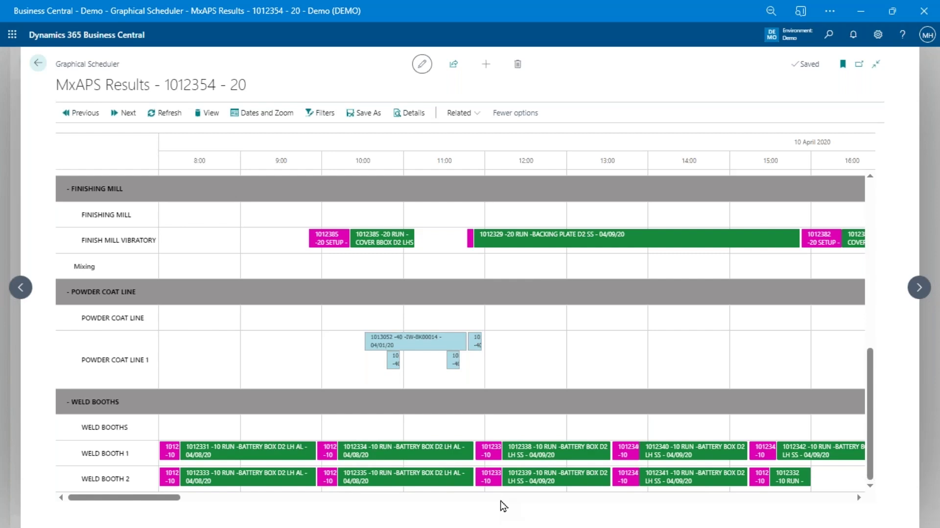
{"action": "mouse_move", "coordinate": [476, 484]}
{"action": "scroll", "coordinate": [282, 410], "scroll_direction": "up", "scroll_amount": 5}
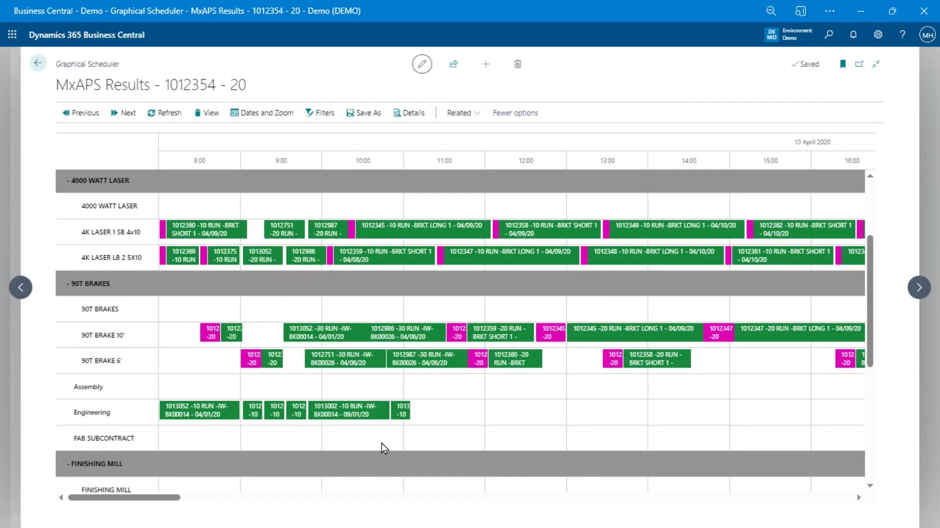
- Inspect the last Engineering operation on 10 April, and follow the battery box operations in weld booths 1 and 2 into the evening
{"action": "left_click", "coordinate": [401, 416]}
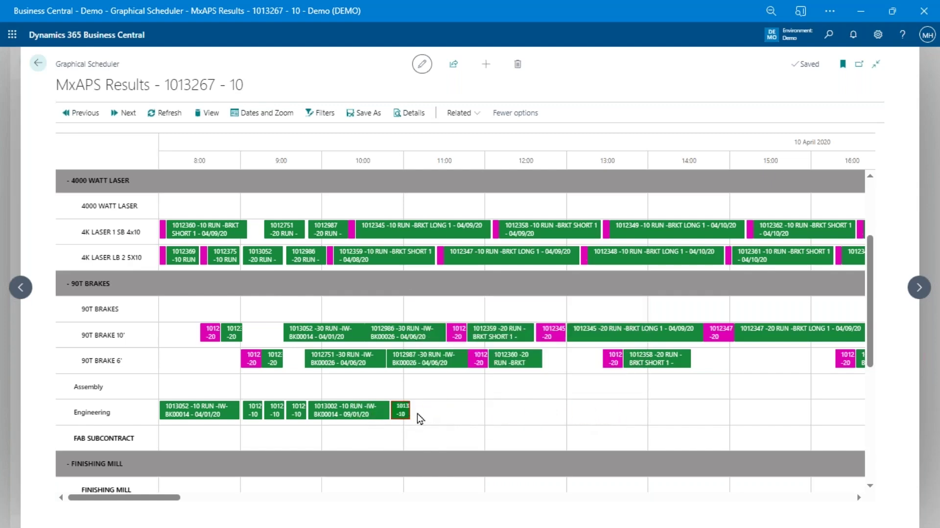
{"action": "mouse_move", "coordinate": [404, 417]}
{"action": "scroll", "coordinate": [424, 398], "scroll_direction": "down", "scroll_amount": 6}
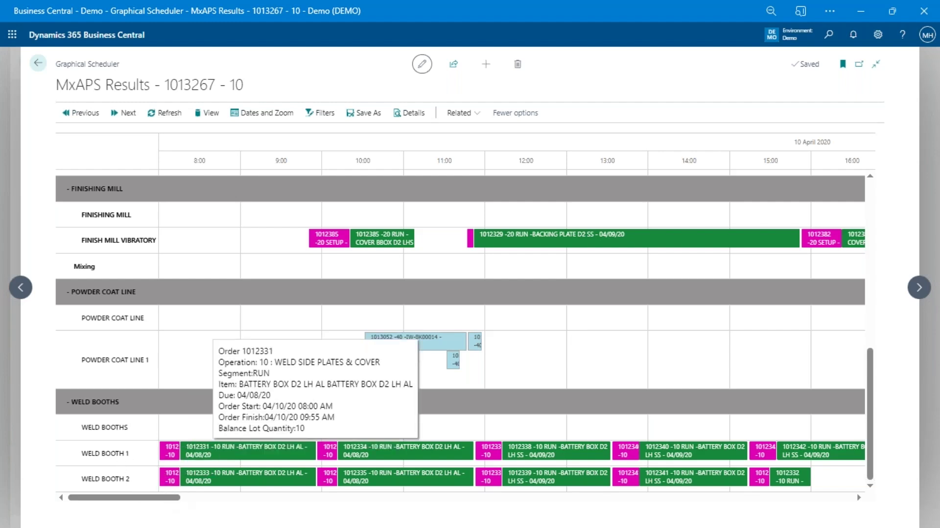
{"action": "mouse_move", "coordinate": [211, 477]}
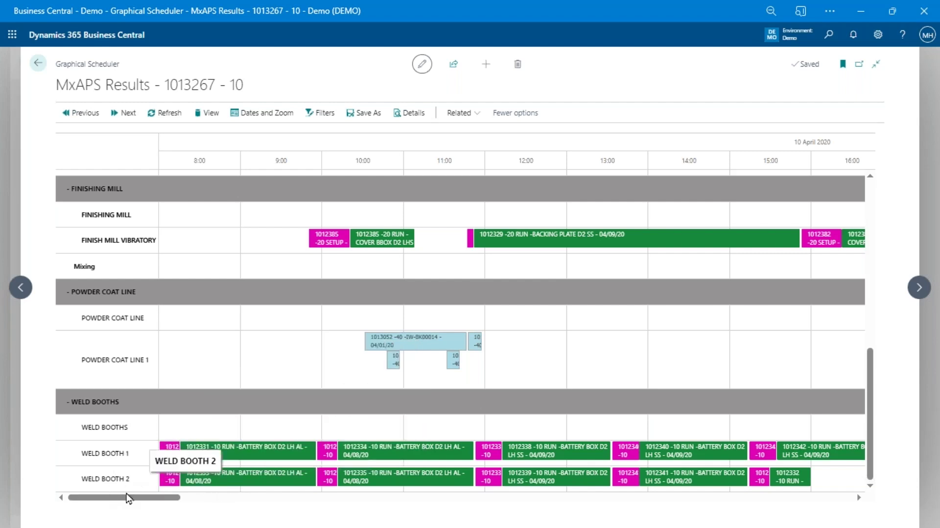
{"action": "left_click_drag", "start_coordinate": [130, 500], "coordinate": [171, 498]}
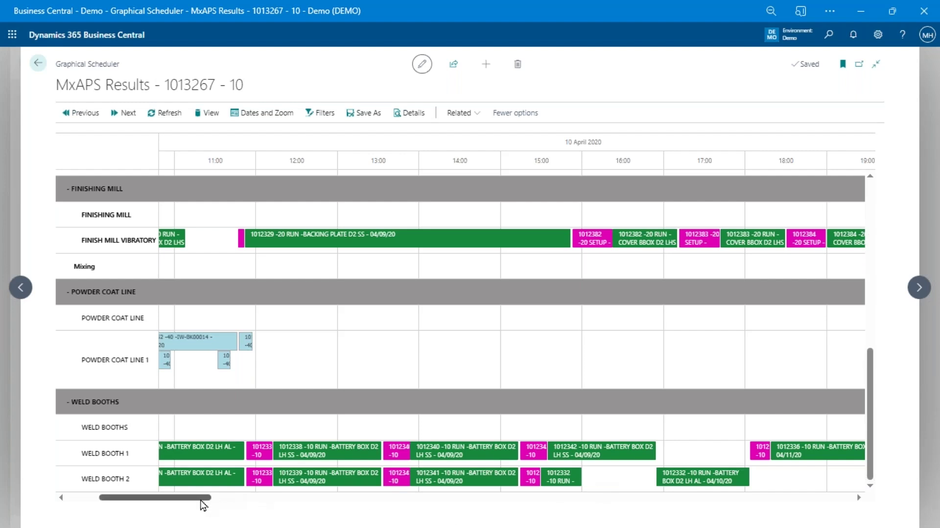
{"action": "left_click_drag", "start_coordinate": [204, 498], "coordinate": [227, 498]}
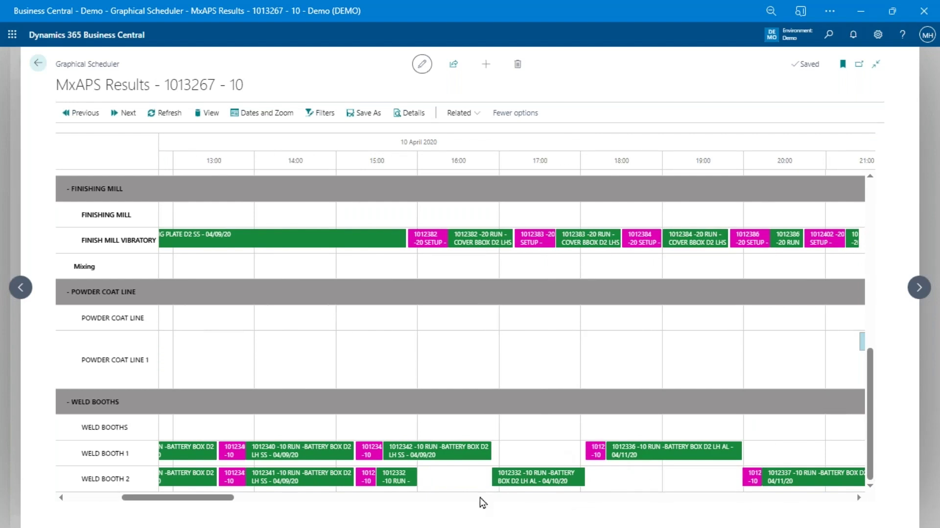
{"action": "mouse_move", "coordinate": [759, 484]}
{"action": "scroll", "coordinate": [630, 485], "scroll_direction": "up", "scroll_amount": 10}
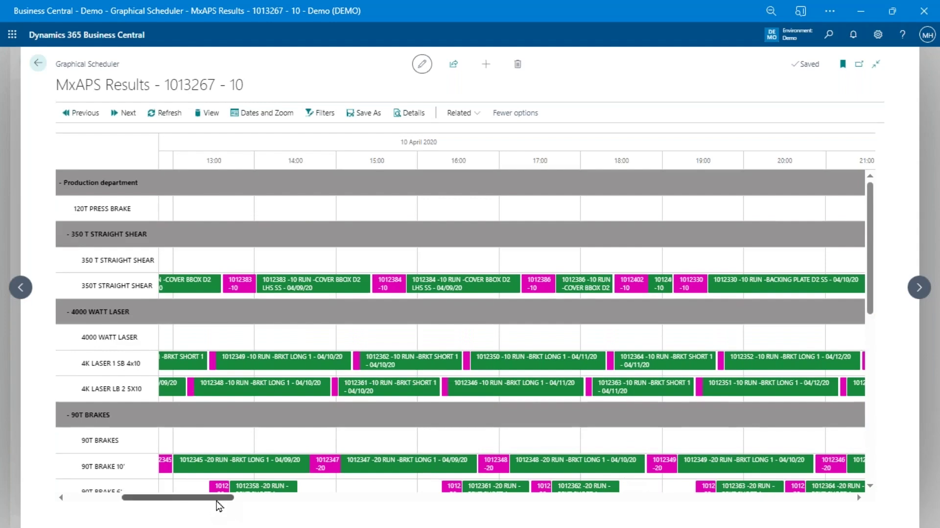
- Examine the morning's first COVER BBOX D2 LHS SS operation on the 350T STRAIGHT SHEAR, and the brake, Engineering and finishing mill operations
{"action": "left_click_drag", "start_coordinate": [217, 499], "coordinate": [164, 509]}
{"action": "mouse_move", "coordinate": [478, 391]}
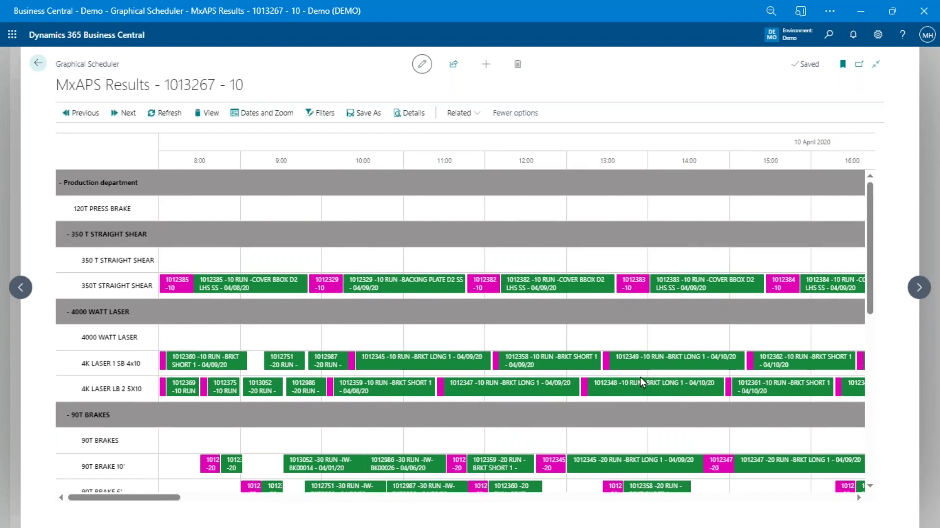
{"action": "left_click", "coordinate": [224, 286]}
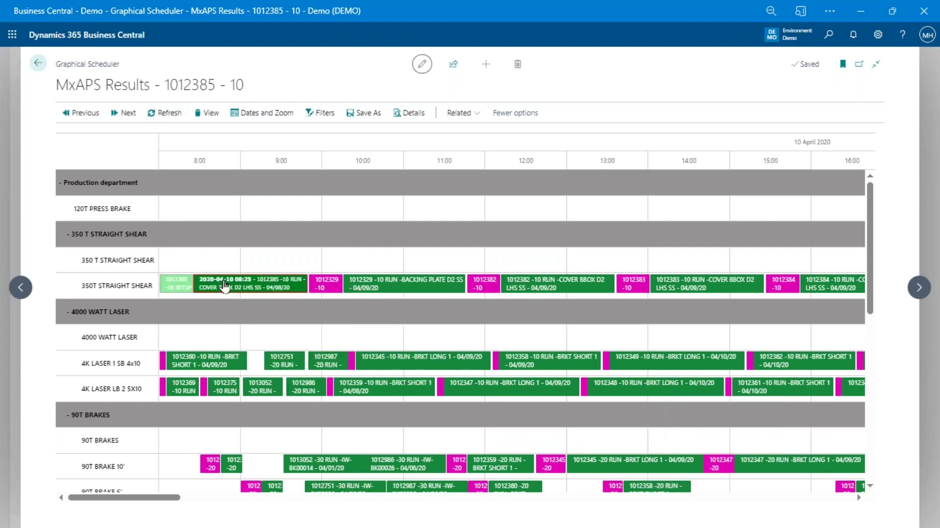
{"action": "left_click", "coordinate": [378, 262]}
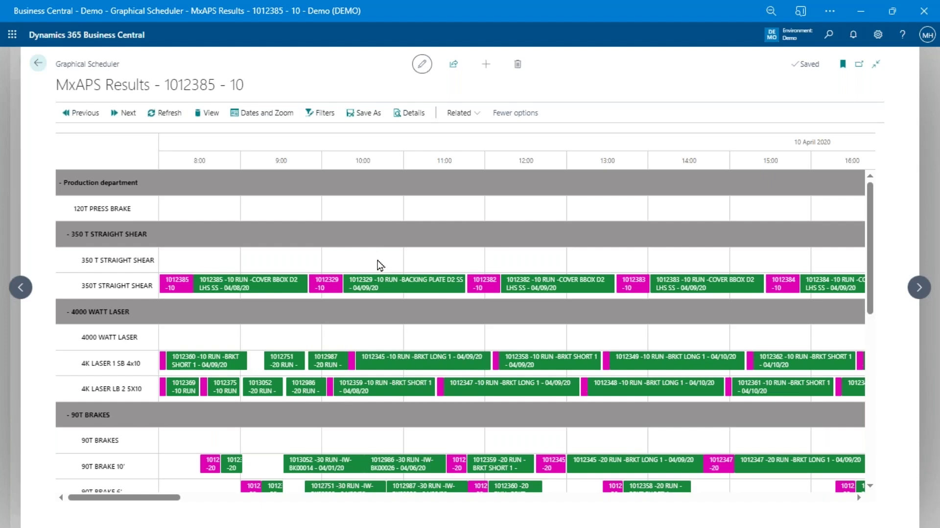
{"action": "scroll", "coordinate": [386, 260], "scroll_direction": "down", "scroll_amount": 4}
{"action": "mouse_move", "coordinate": [420, 291]}
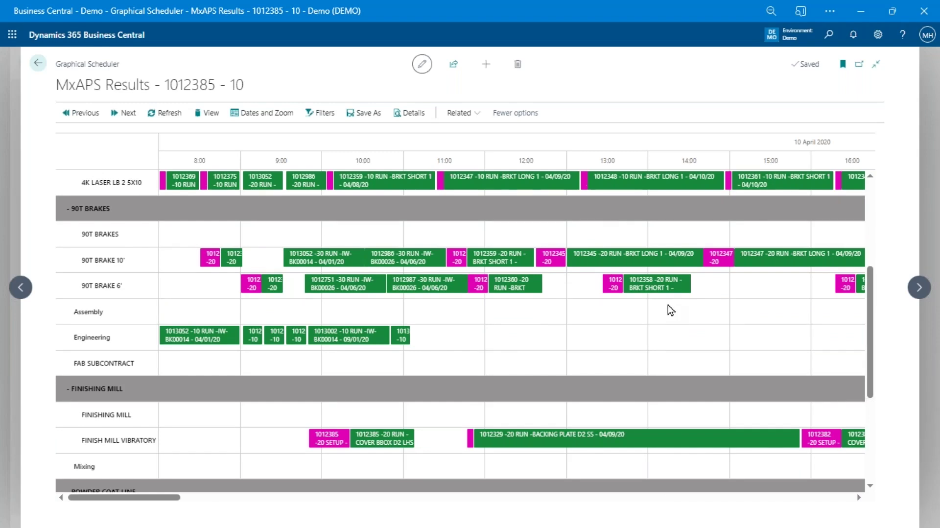
- Leave the MxAPS results and open the Graphical Scheduler's Default View to check the 4000 WATT LASER load
{"action": "left_click", "coordinate": [43, 66]}
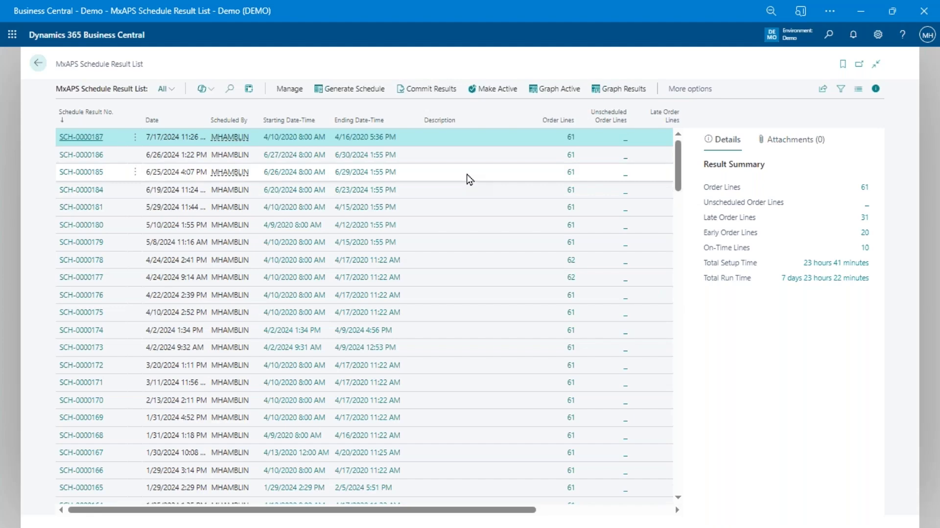
{"action": "left_click", "coordinate": [38, 63]}
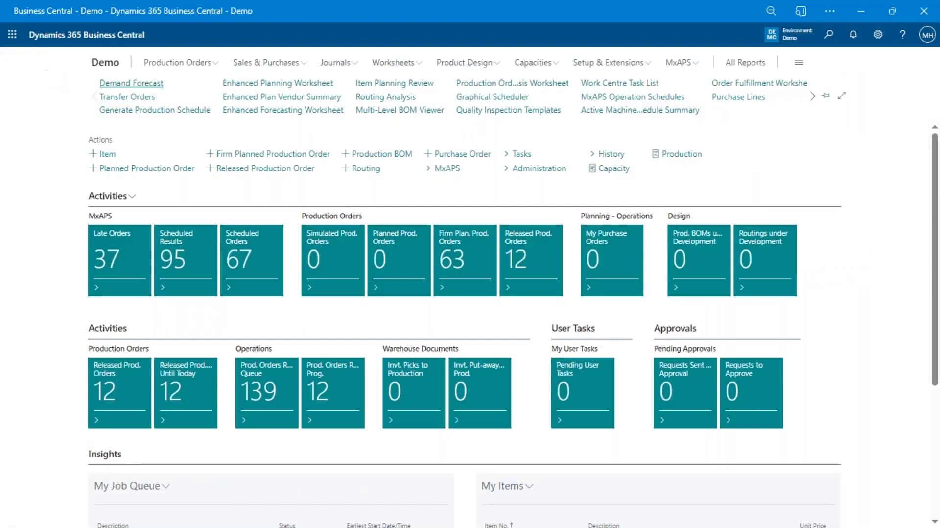
{"action": "left_click", "coordinate": [480, 98]}
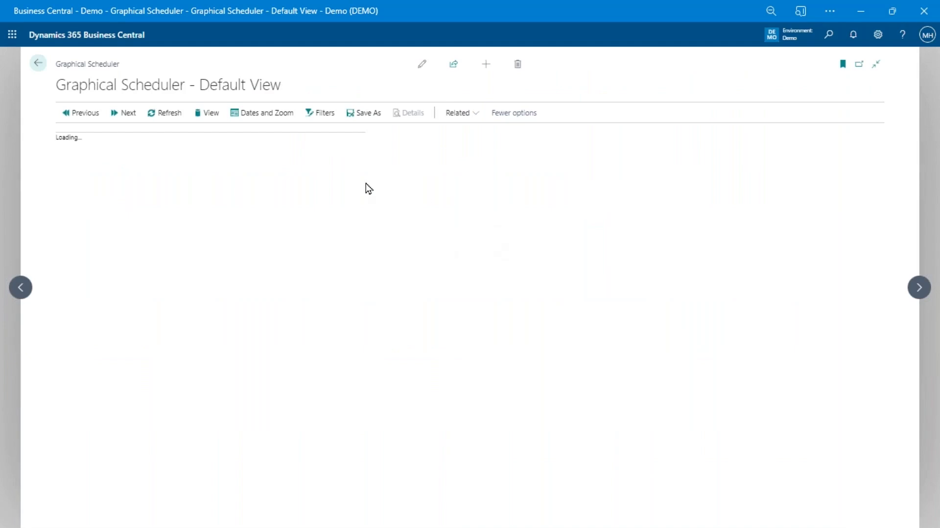
{"action": "scroll", "coordinate": [345, 292], "scroll_direction": "down", "scroll_amount": 3}
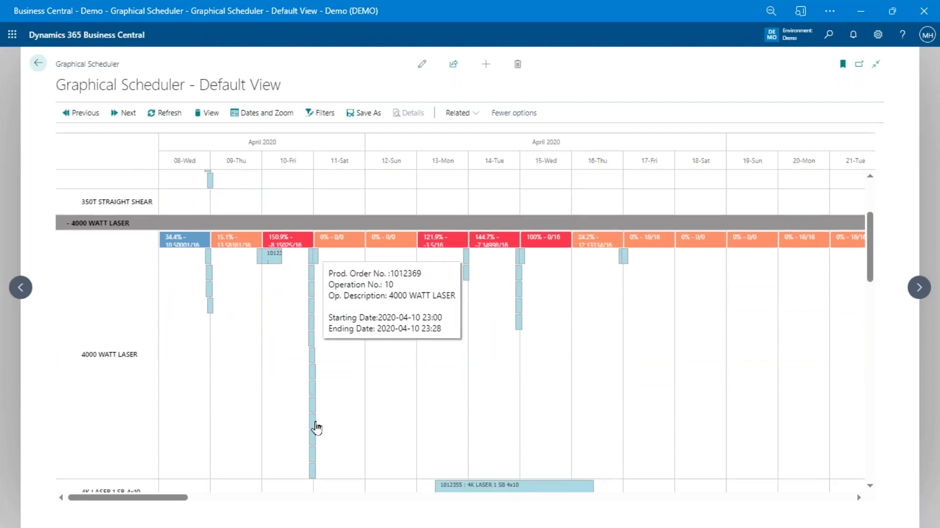
{"action": "scroll", "coordinate": [387, 309], "scroll_direction": "up", "scroll_amount": 2}
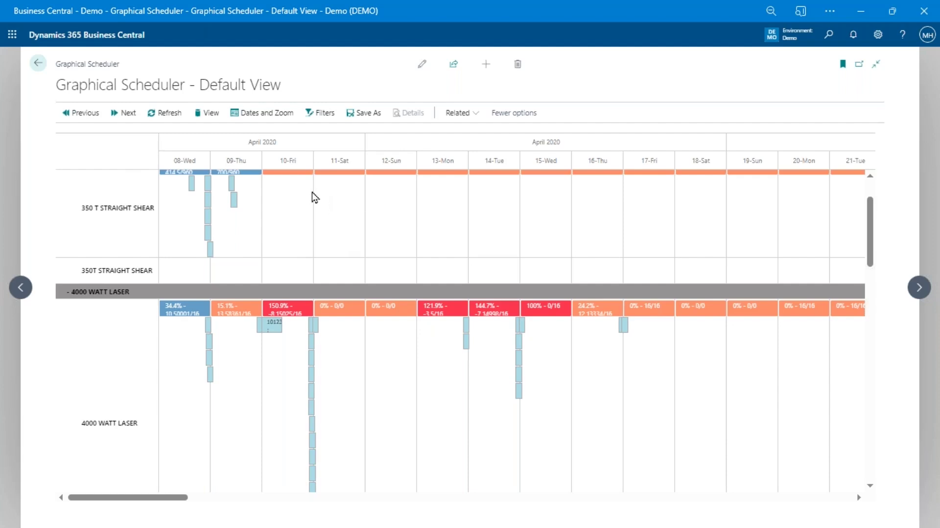
- Review the available Graphical Scheduler views without changing the view, and return to the role centre
{"action": "left_click", "coordinate": [206, 115]}
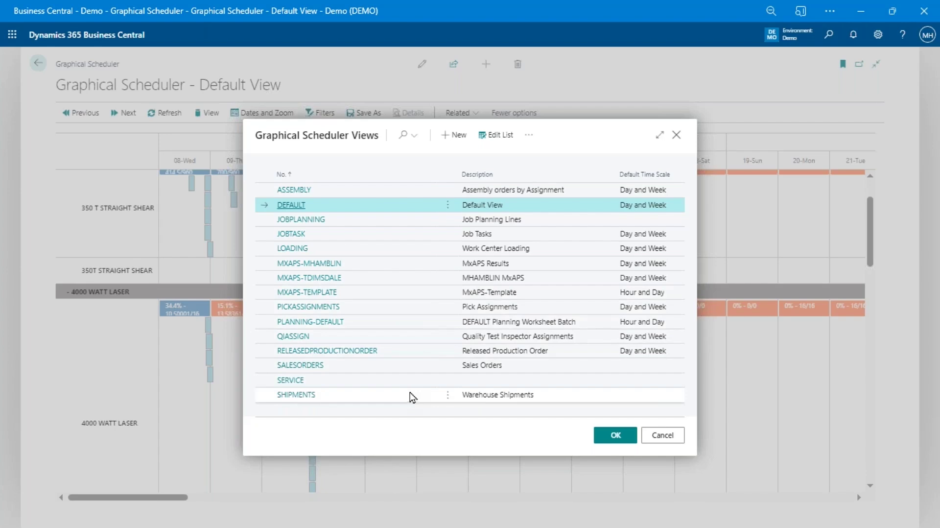
{"action": "left_click", "coordinate": [662, 434]}
{"action": "key", "text": "Escape"}
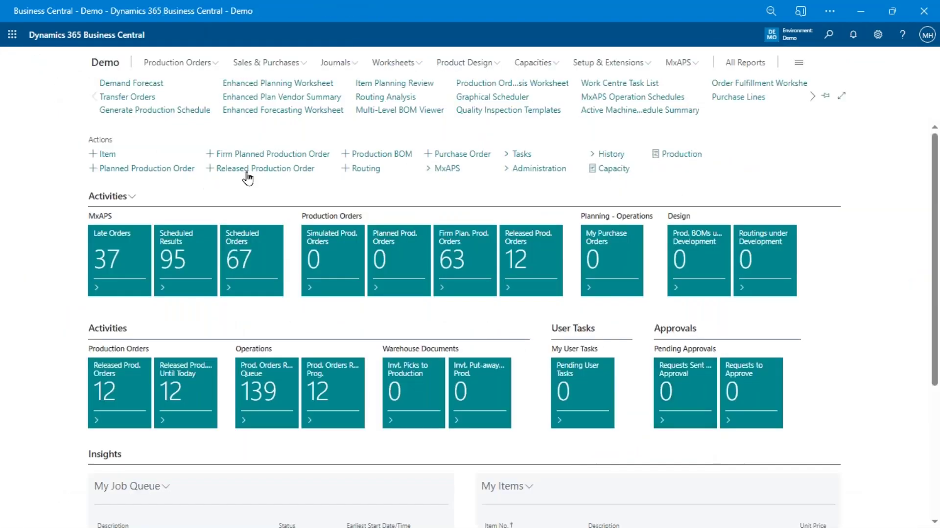
- Search for picks, open Warehouse Picks, and show its Pick Assignments schedule in the expanded page view
{"action": "key", "text": "alt+q"}
{"action": "type", "text": "wa"}
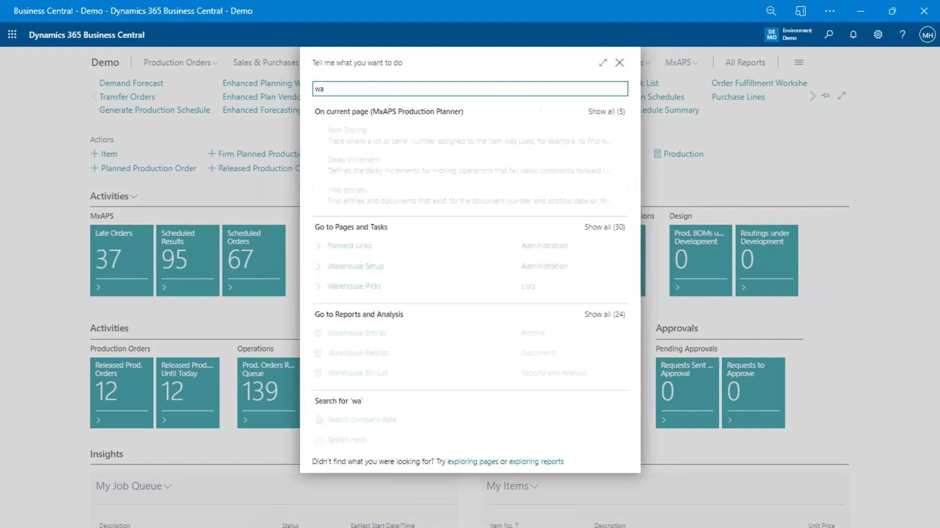
{"action": "type", "text": "picks"}
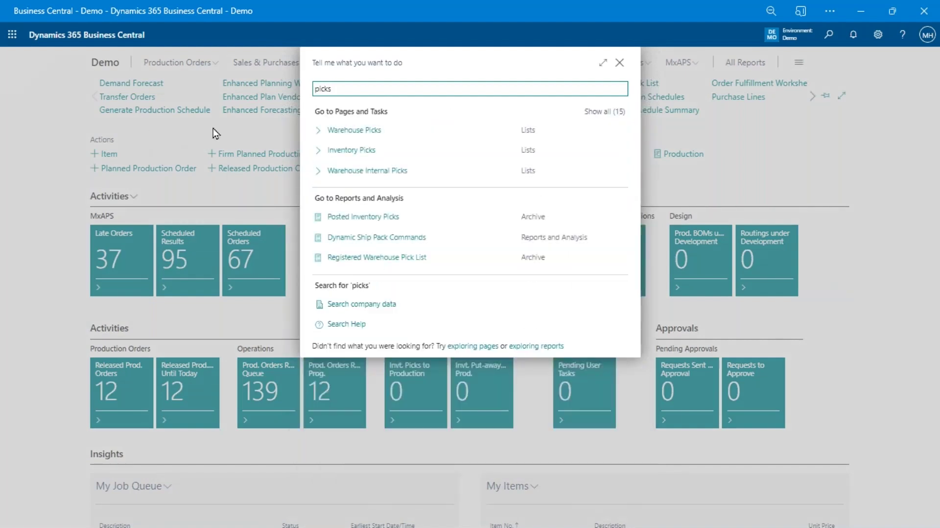
{"action": "left_click", "coordinate": [332, 131]}
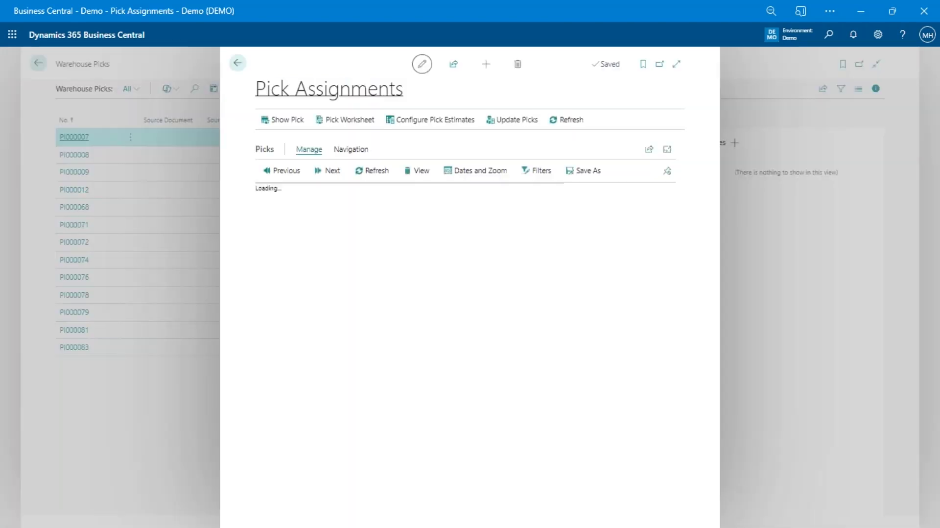
{"action": "left_click", "coordinate": [434, 222]}
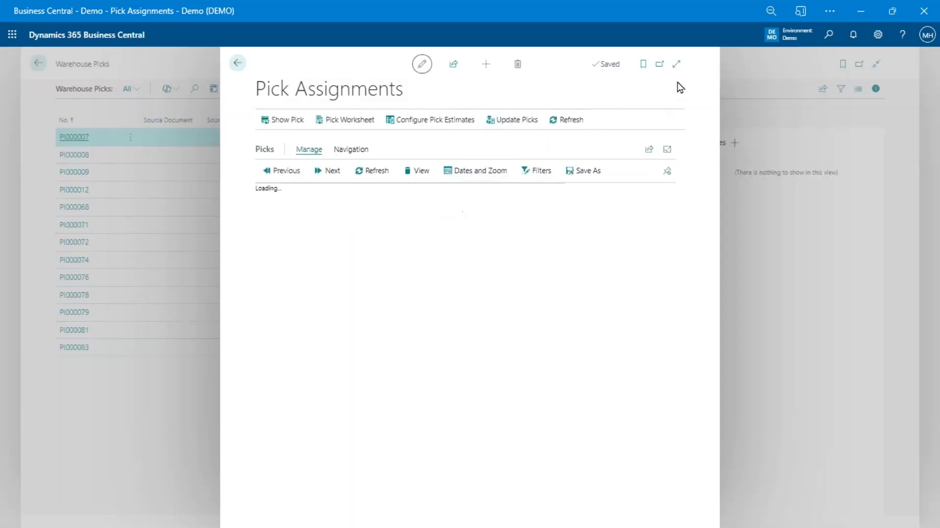
{"action": "left_click", "coordinate": [677, 65]}
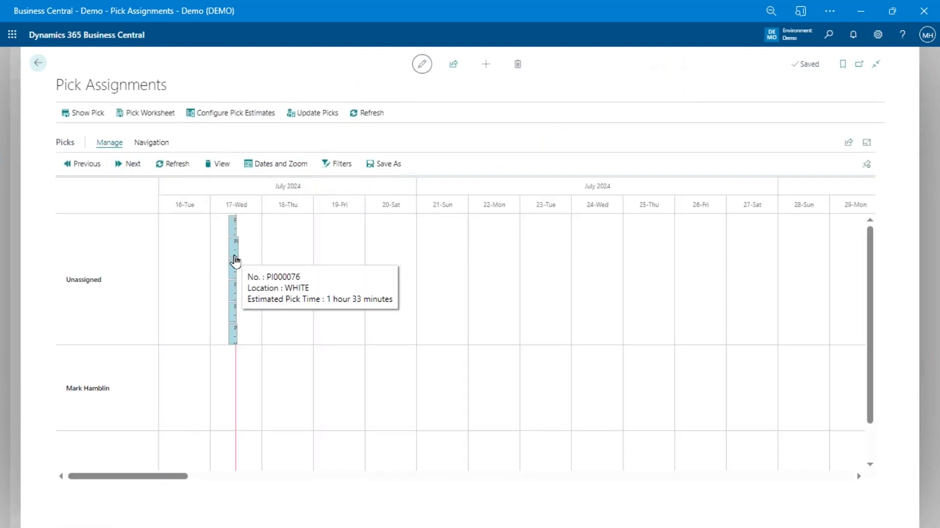
- Try to reassign the second unassigned pick on 17 July, at location WHITE, to the first employee's row
{"action": "left_click_drag", "start_coordinate": [234, 259], "coordinate": [199, 342]}
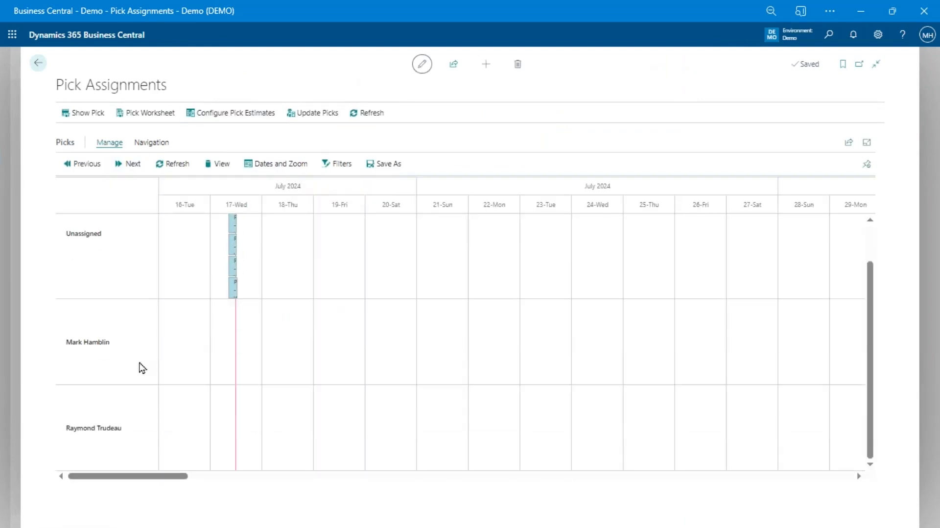
{"action": "scroll", "coordinate": [223, 252], "scroll_direction": "up", "scroll_amount": 1}
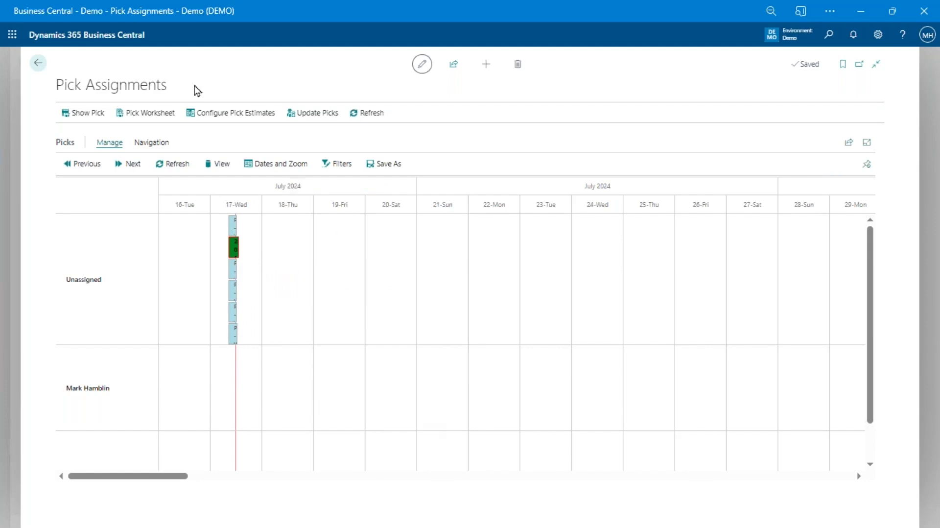
- Review the company-wide pick estimates for minimum time per task and average time per unit, including the additional actions, and return to Pick Assignments
{"action": "left_click", "coordinate": [220, 116]}
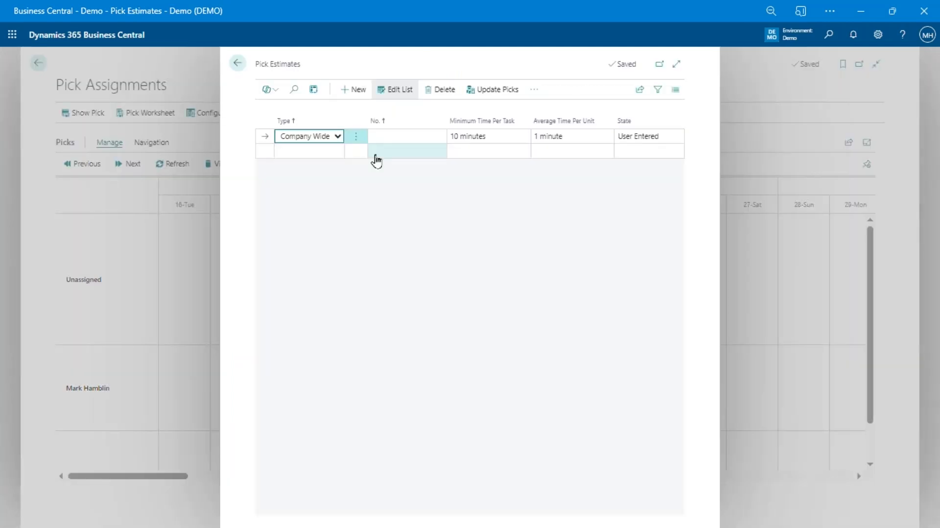
{"action": "left_click", "coordinate": [492, 137]}
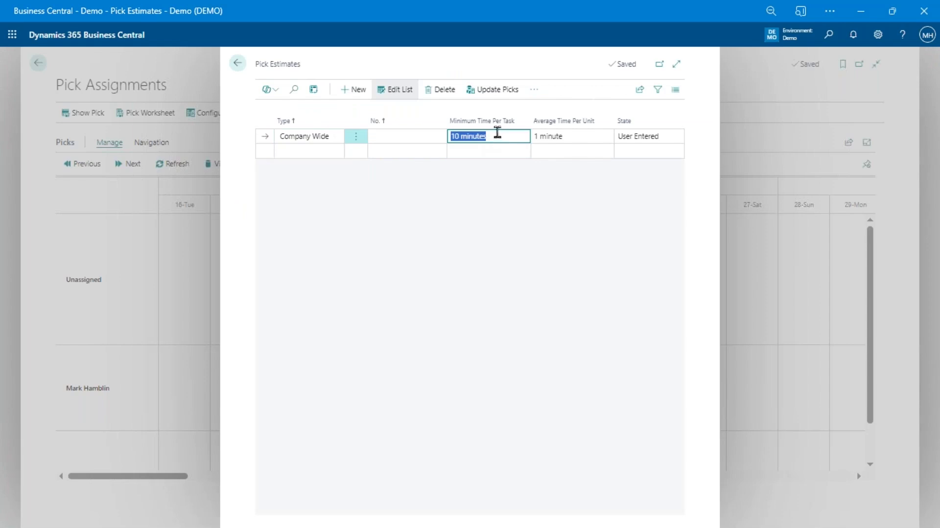
{"action": "left_click", "coordinate": [571, 136]}
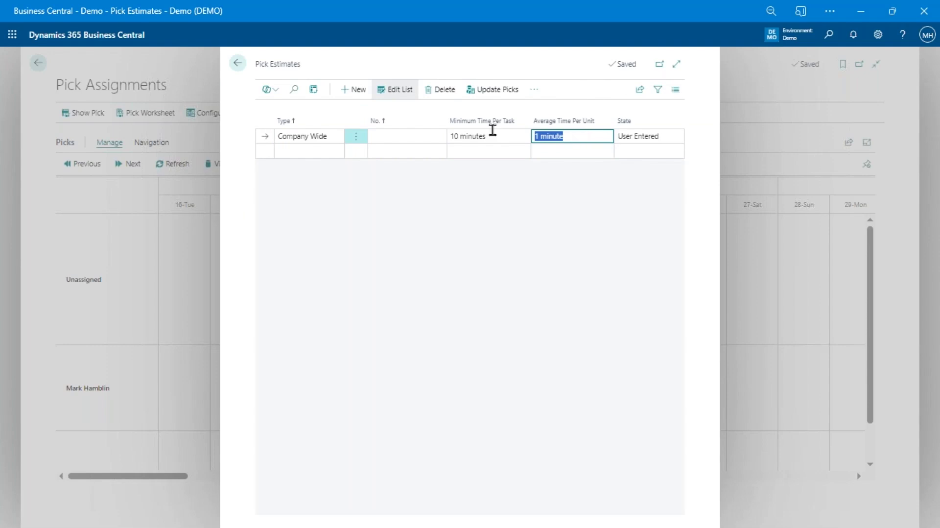
{"action": "left_click", "coordinate": [534, 96]}
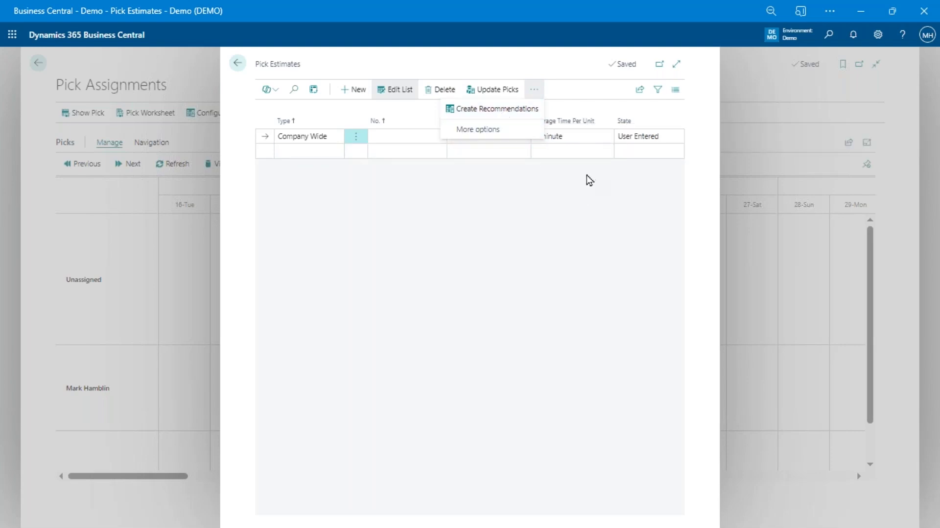
{"action": "left_click", "coordinate": [587, 205]}
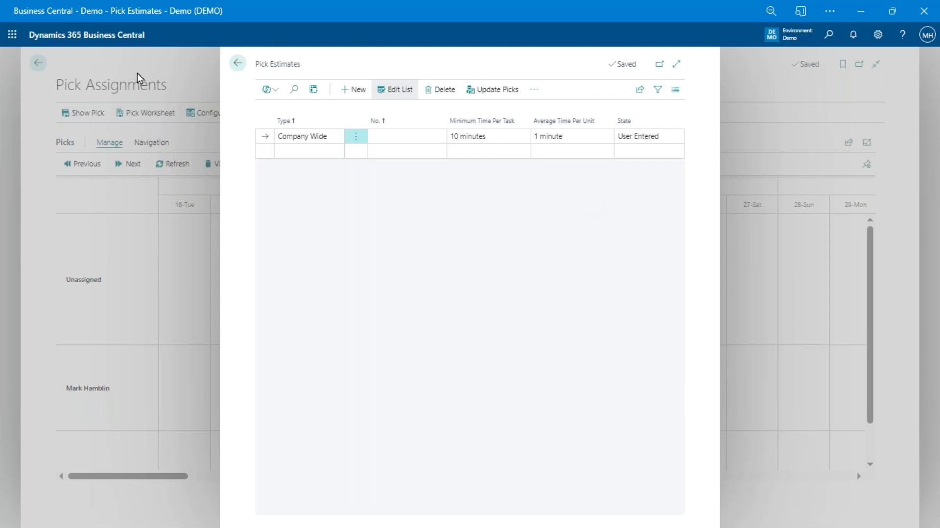
{"action": "left_click", "coordinate": [238, 63]}
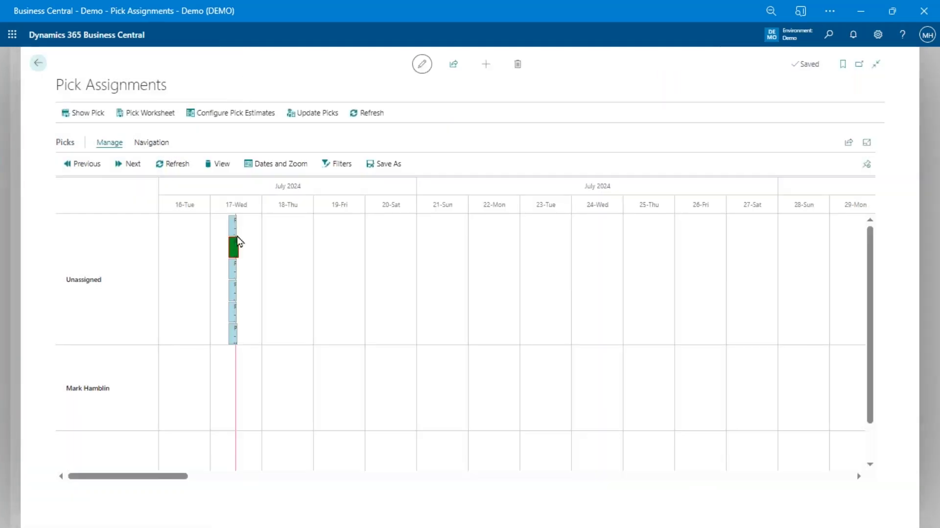
- Reassign the second unassigned pick on 17 July, at location WHITE, to the first employee's row on Monday 22 July
{"action": "mouse_move", "coordinate": [236, 250]}
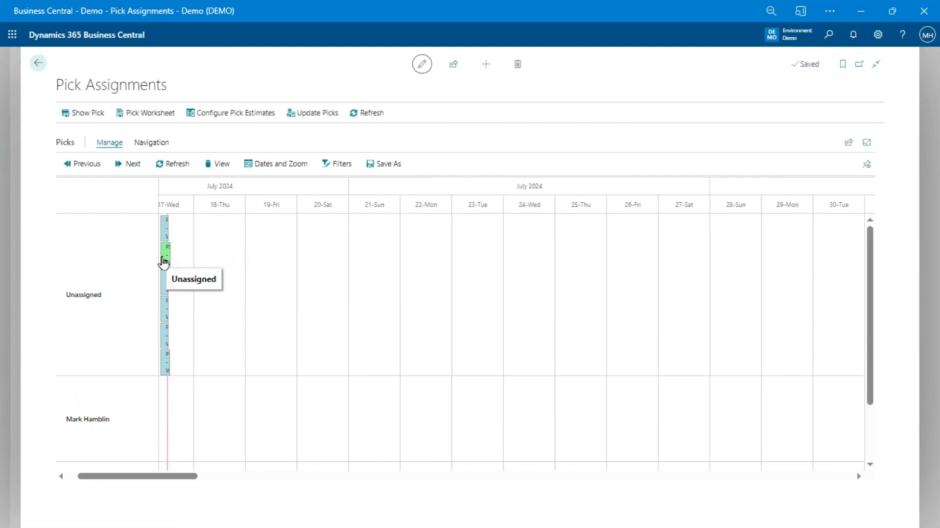
{"action": "mouse_move", "coordinate": [166, 260]}
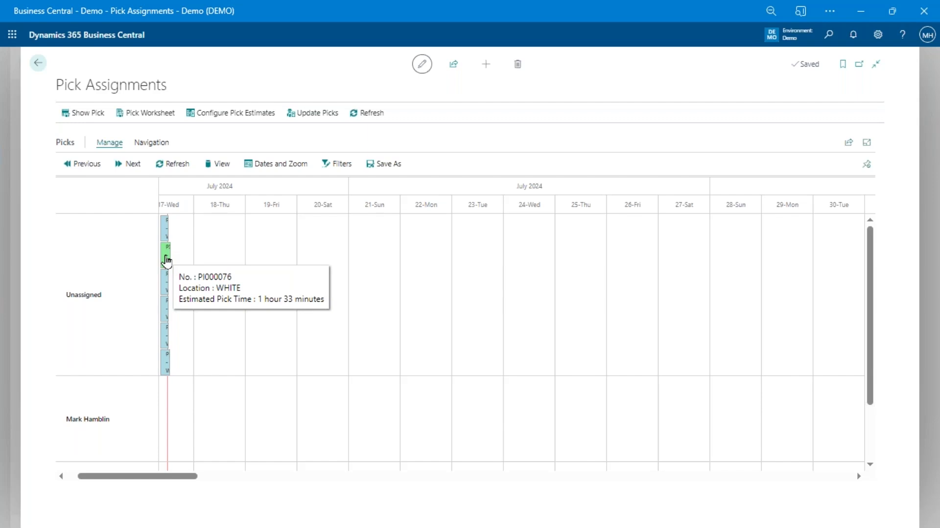
{"action": "left_click", "coordinate": [166, 260]}
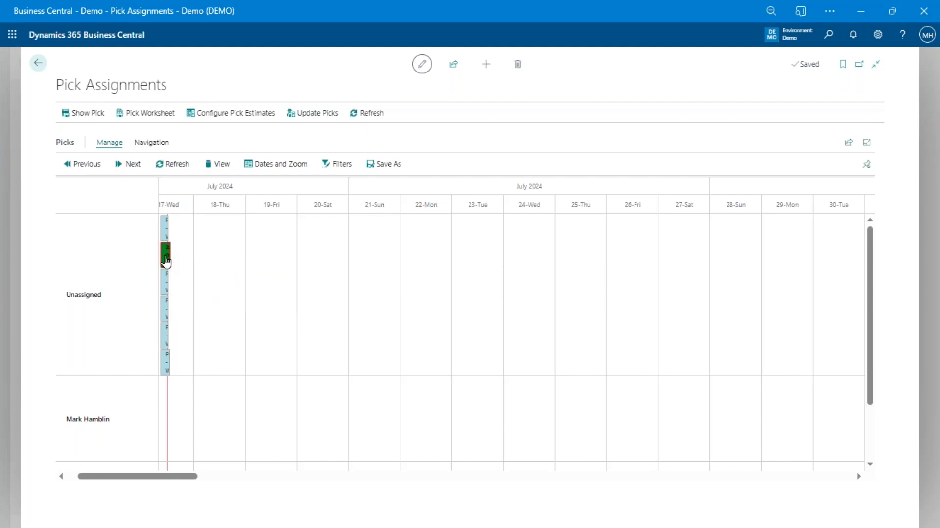
{"action": "left_click_drag", "start_coordinate": [167, 260], "coordinate": [418, 316]}
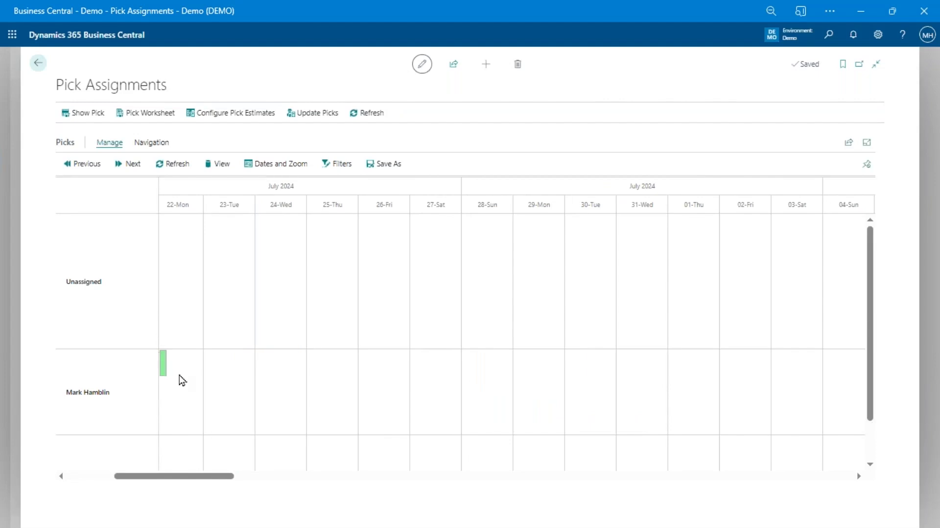
{"action": "left_click_drag", "start_coordinate": [181, 477], "coordinate": [175, 479]}
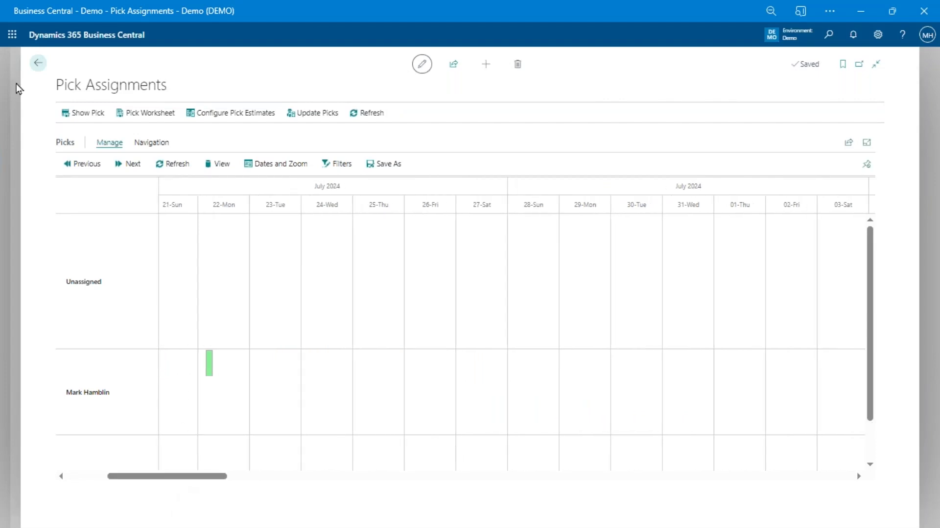
- Leave the Pick Assignments schedule and close the Warehouse Picks list
{"action": "left_click", "coordinate": [37, 63]}
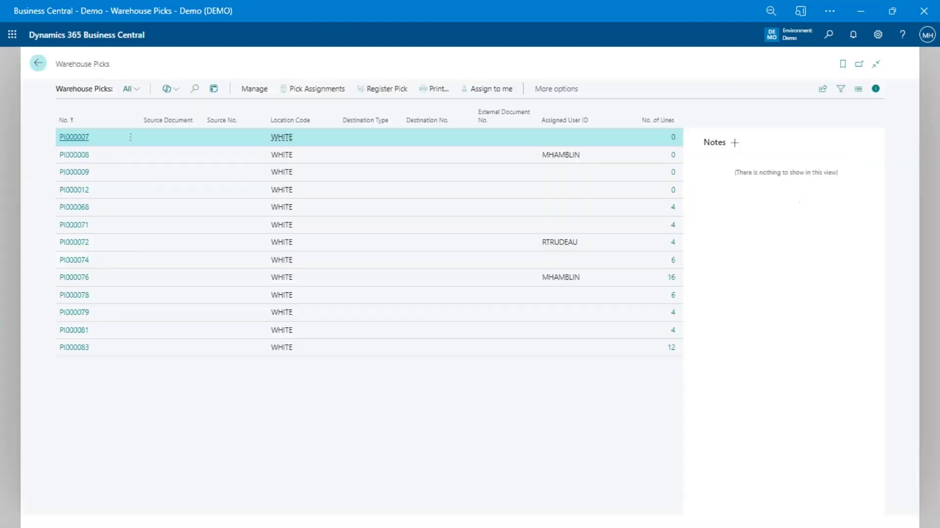
{"action": "left_click", "coordinate": [41, 62]}
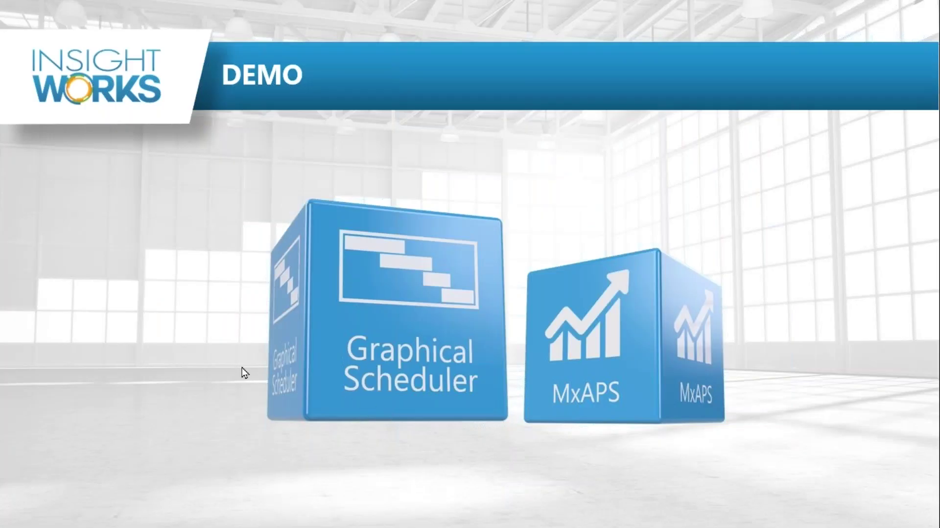
{"action": "key", "text": "Right"}
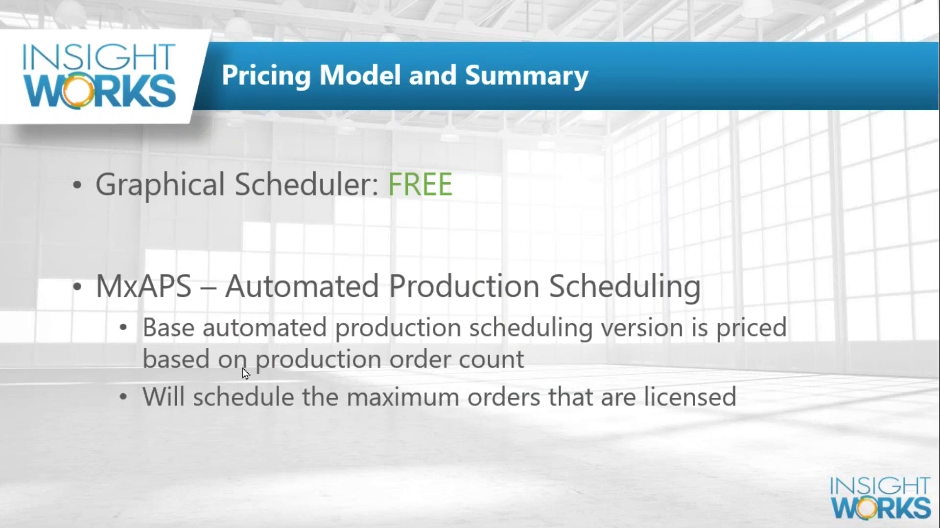